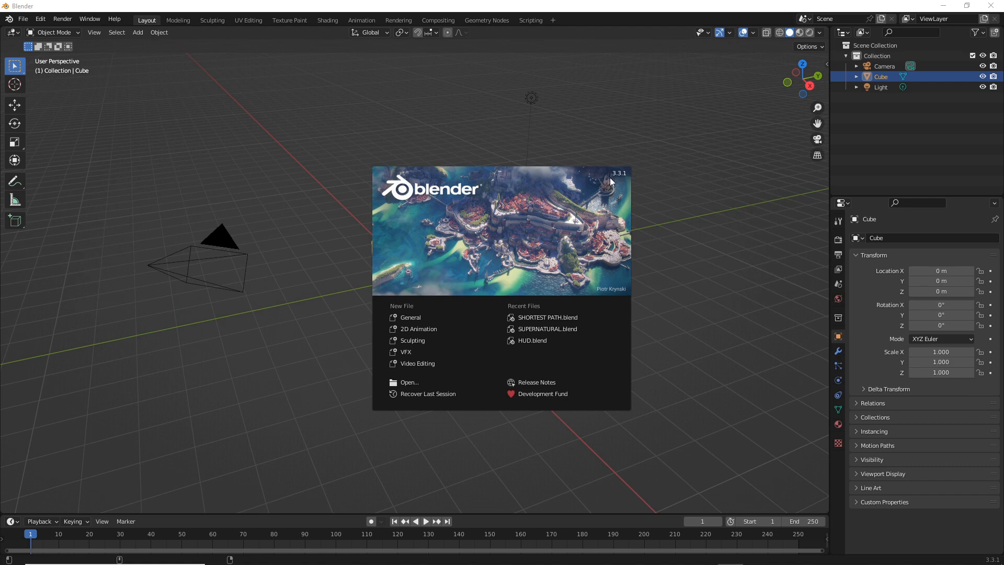
Dismiss the splash screen and delete the default cube from the scene.
{"action": "left_click", "coordinate": [637, 176]}
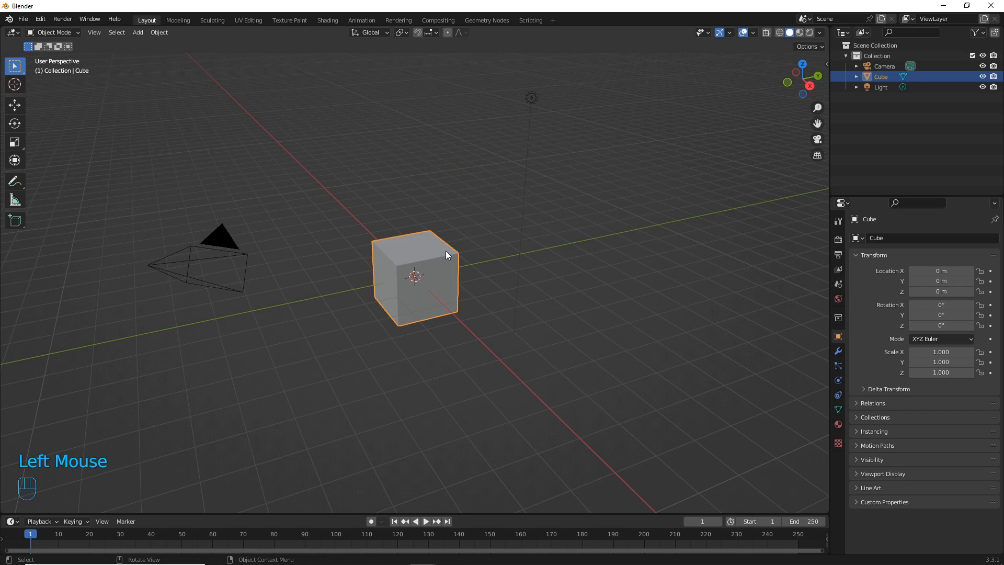
{"action": "left_click", "coordinate": [405, 261]}
{"action": "key", "text": "Delete"}
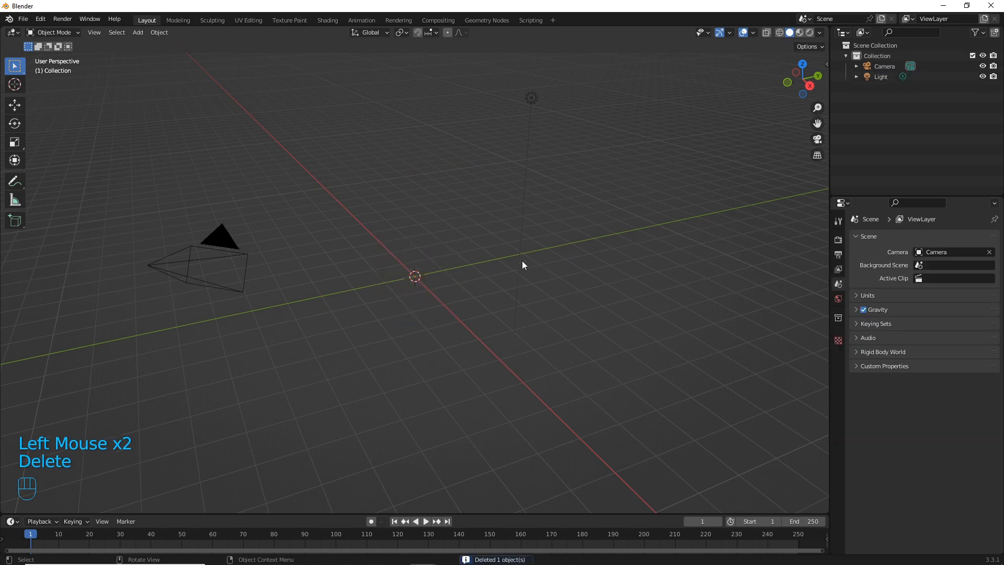
Add an ico sphere mesh at the origin and raise its subdivisions until the surface looks smooth.
{"action": "key", "text": "shift+a"}
{"action": "mouse_move", "coordinate": [452, 246]}
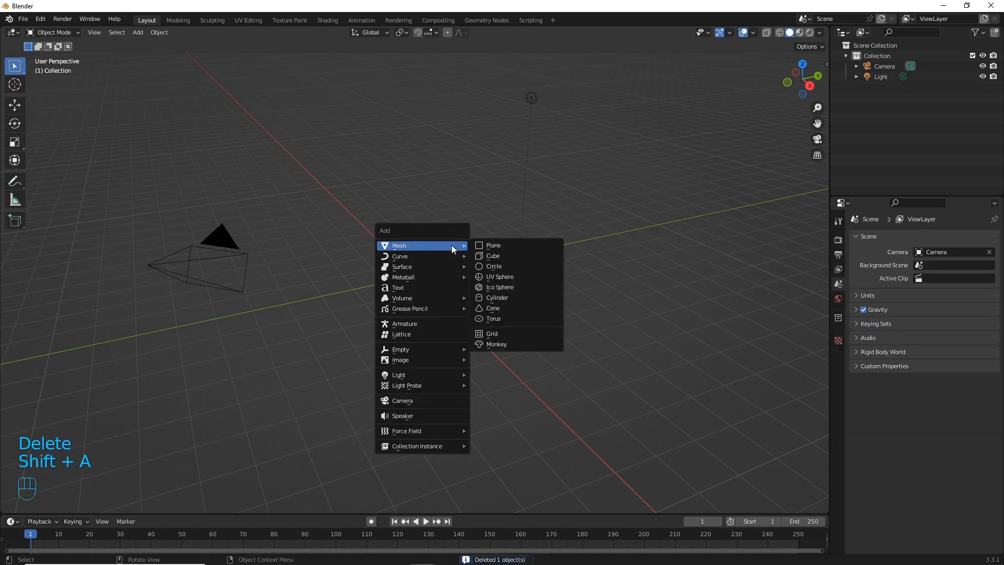
{"action": "left_click", "coordinate": [507, 288]}
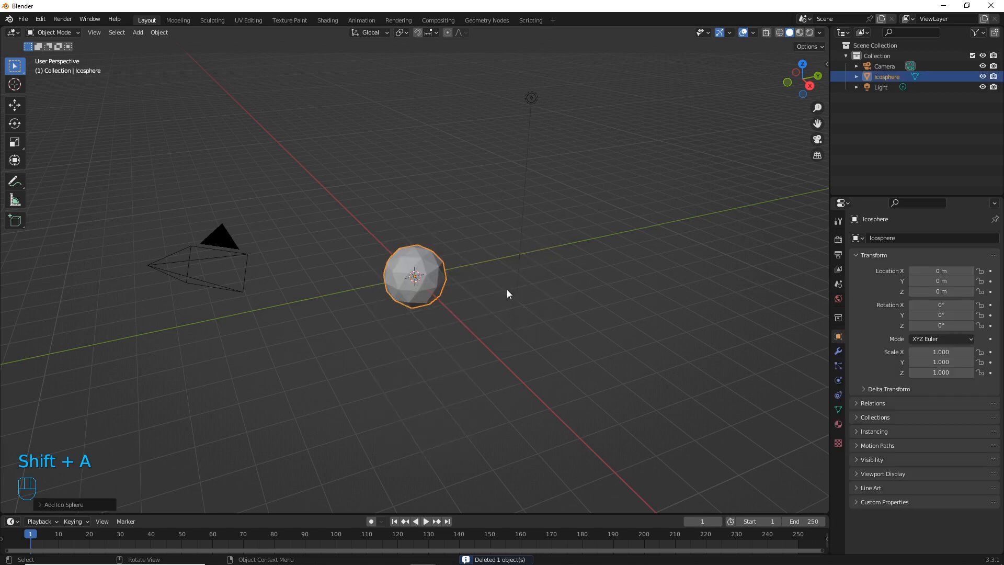
{"action": "scroll", "coordinate": [293, 357], "scroll_direction": "up", "scroll_amount": 4}
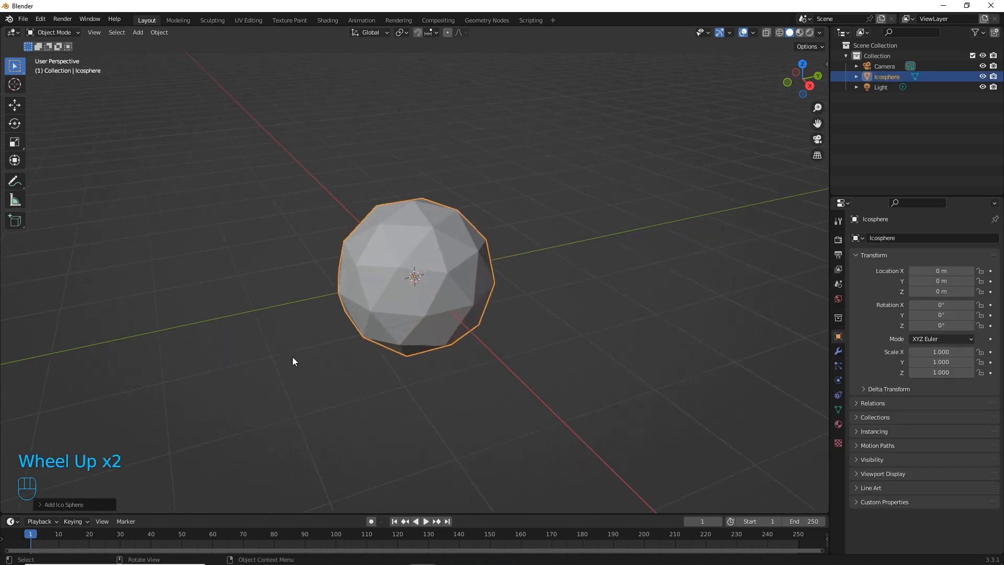
{"action": "left_click", "coordinate": [40, 504]}
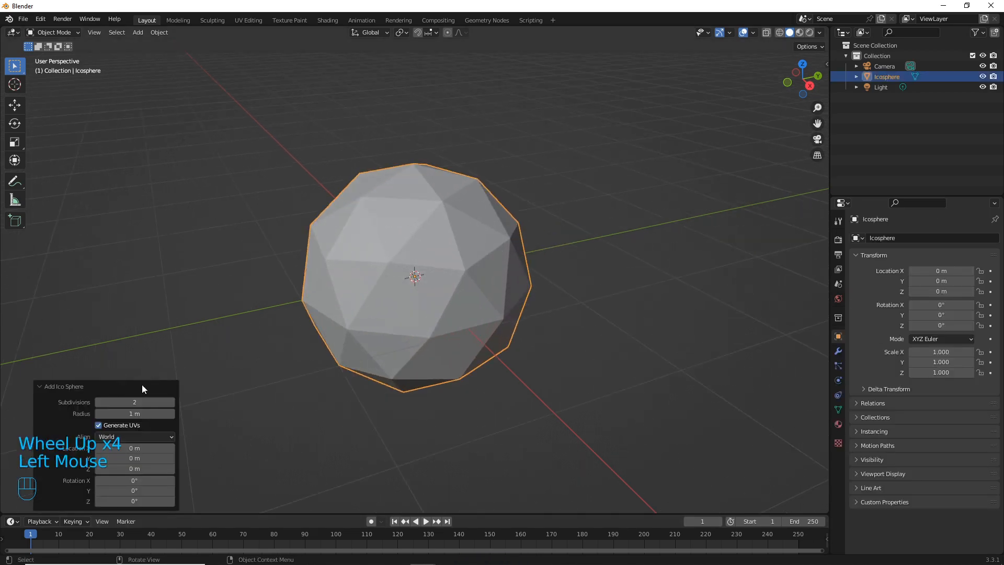
{"action": "left_click_drag", "start_coordinate": [129, 402], "coordinate": [160, 402]}
{"action": "left_click", "coordinate": [301, 335]}
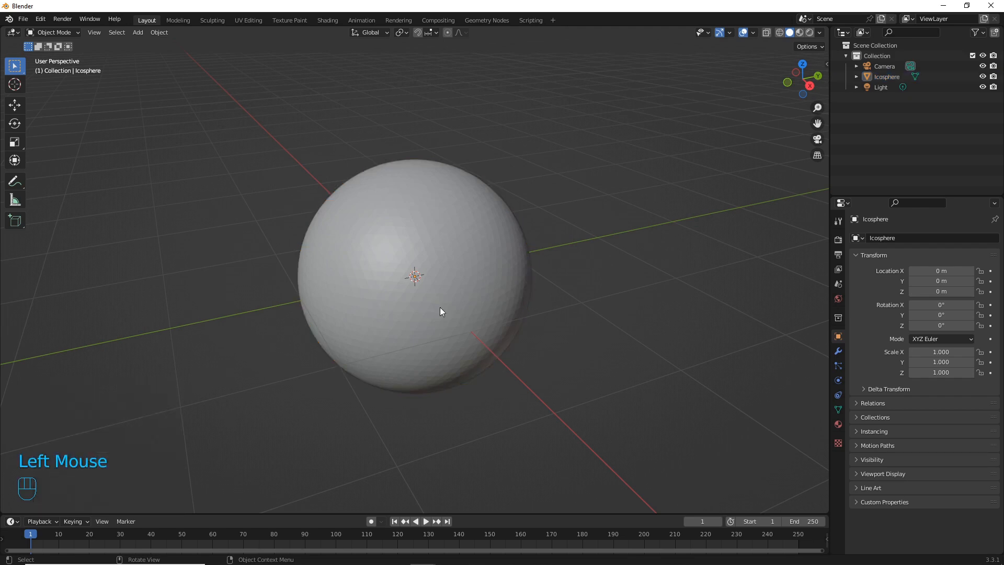
Create a new geometry node tree on the ico sphere in the Geometry Nodes workspace and enlarge the node editor.
{"action": "middle_click_drag", "start_coordinate": [440, 308], "coordinate": [362, 306]}
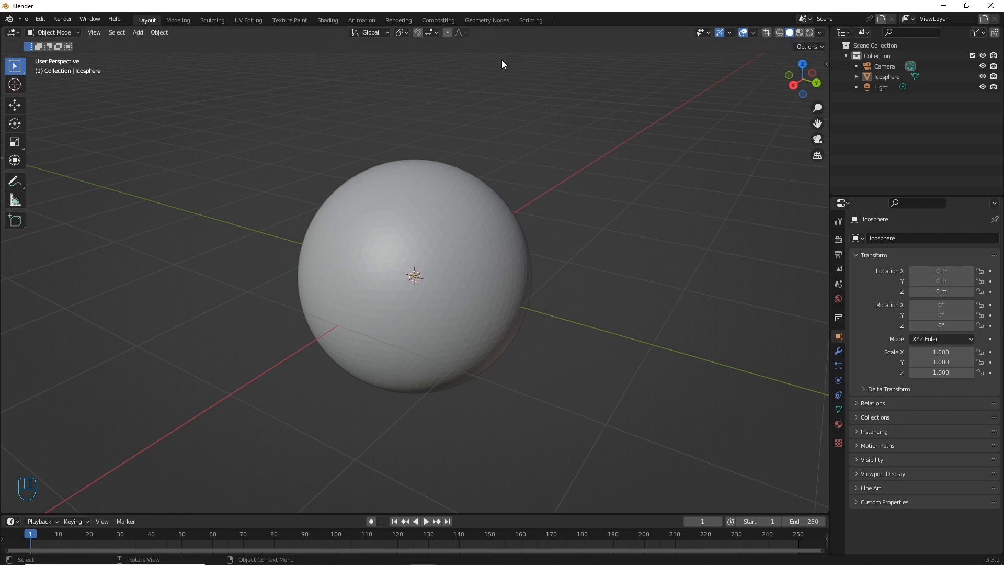
{"action": "left_click", "coordinate": [454, 212]}
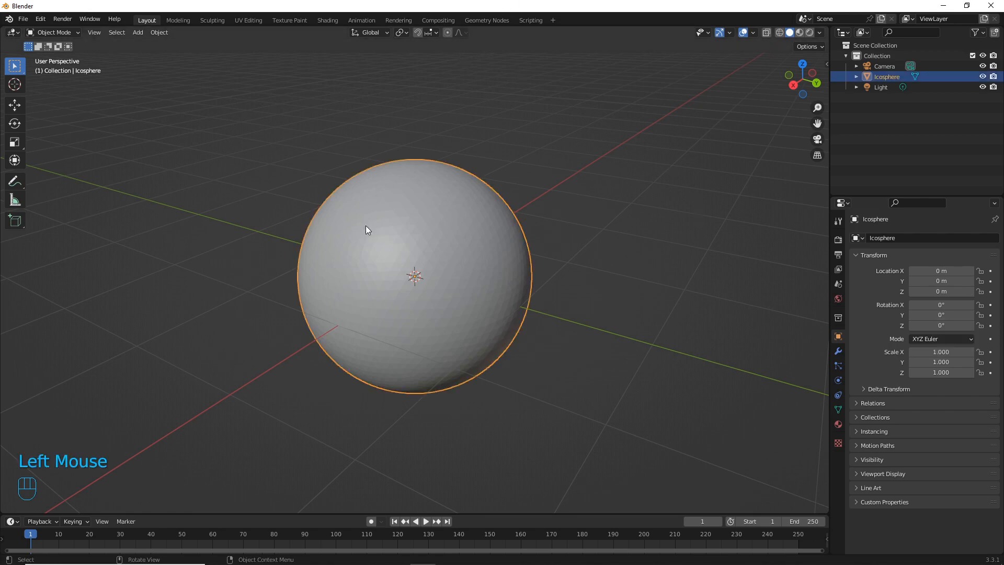
{"action": "left_click", "coordinate": [484, 20]}
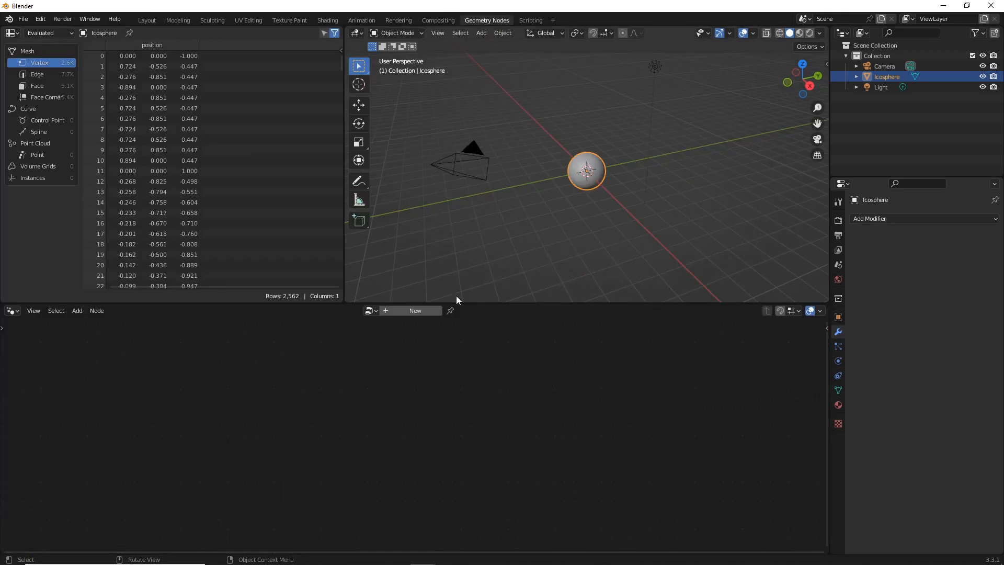
{"action": "left_click", "coordinate": [384, 312]}
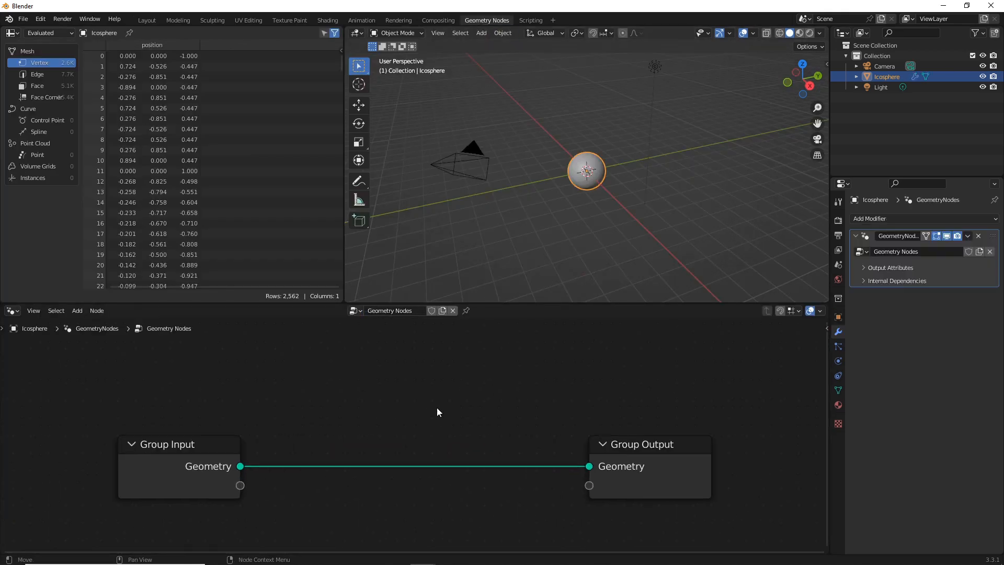
{"action": "left_click_drag", "start_coordinate": [443, 303], "coordinate": [484, 171]}
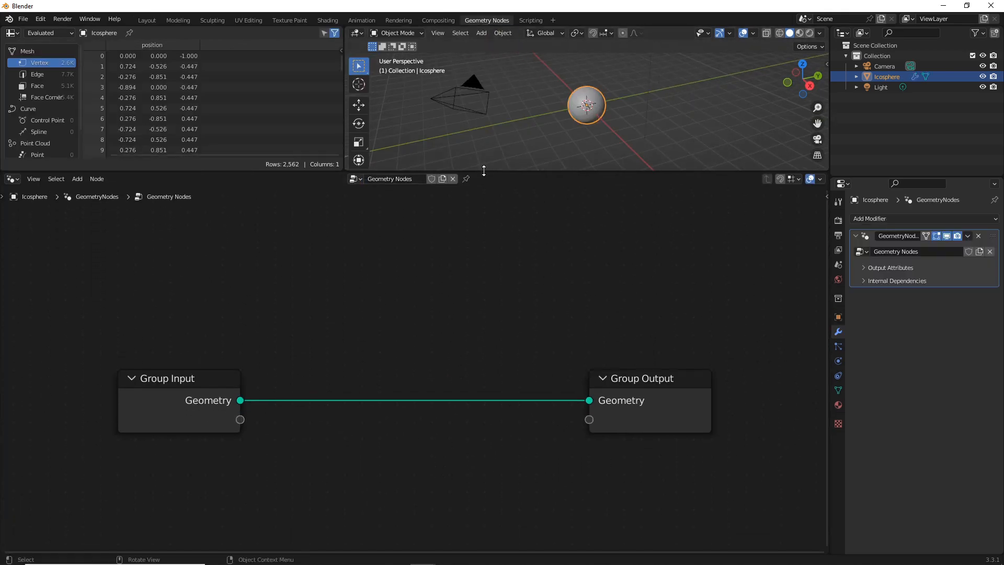
{"action": "scroll", "coordinate": [550, 128], "scroll_direction": "up", "scroll_amount": 4}
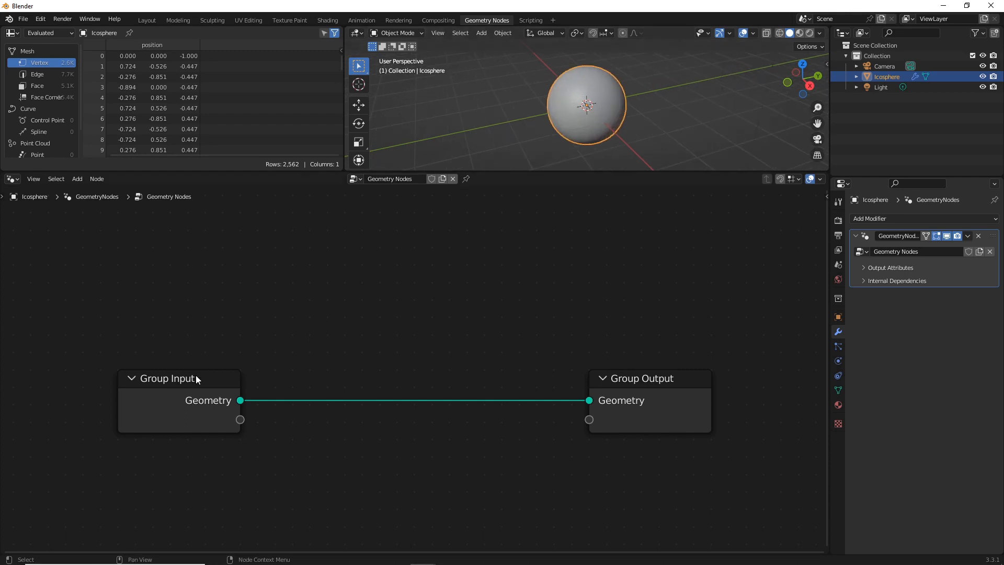
Move the Group Input and Group Output nodes farther apart to make room for more nodes.
{"action": "left_click_drag", "start_coordinate": [196, 377], "coordinate": [172, 293]}
{"action": "left_click", "coordinate": [288, 295]}
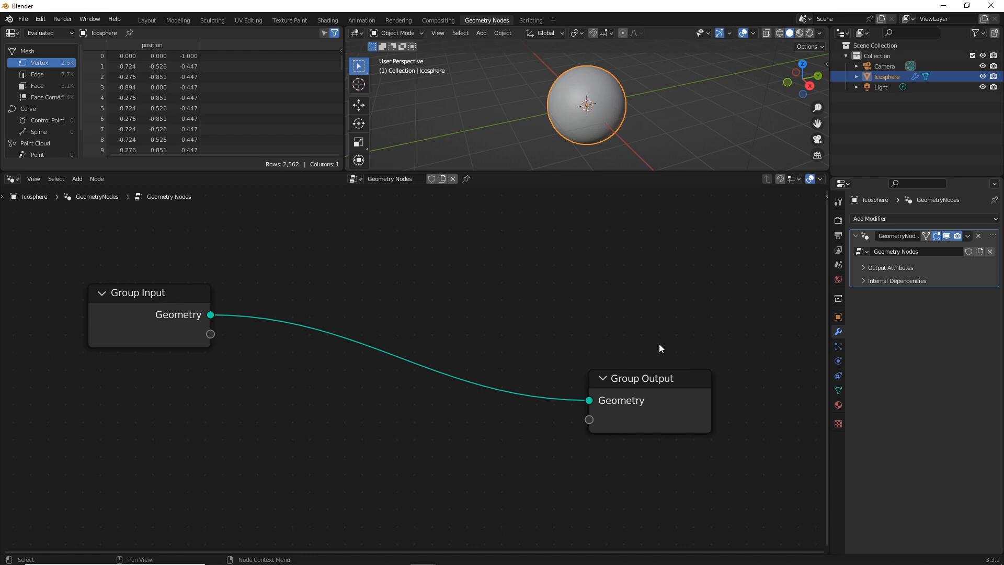
{"action": "left_click_drag", "start_coordinate": [670, 379], "coordinate": [739, 368]}
{"action": "left_click", "coordinate": [542, 400]}
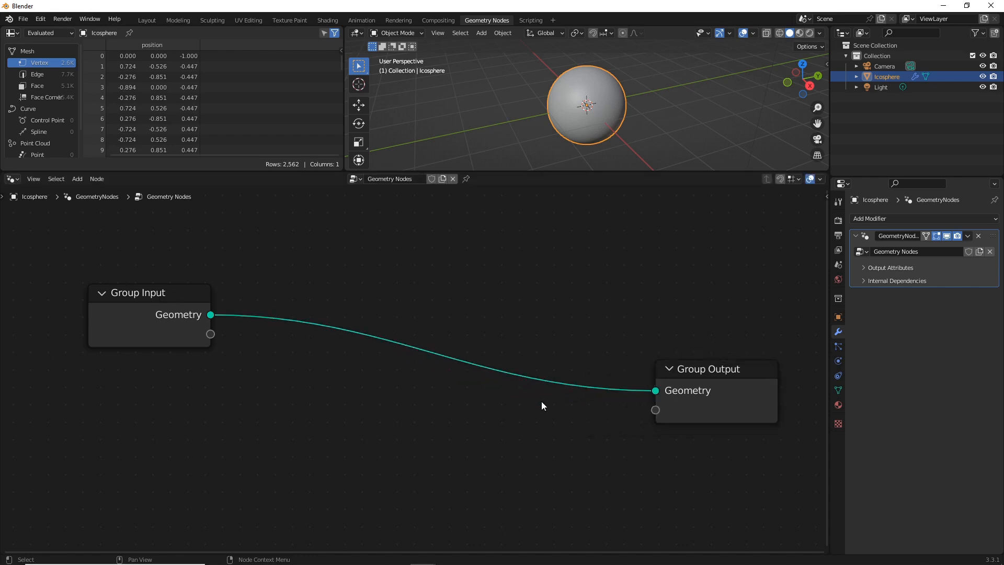
Add a Shortest Edge Paths node and place it unconnected below the Group Input node.
{"action": "key", "text": "shift+a"}
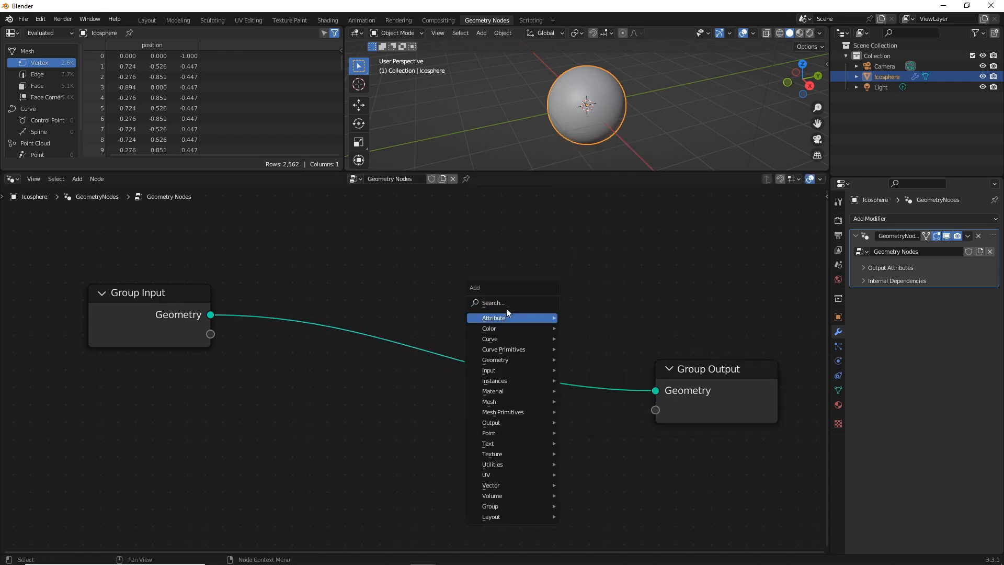
{"action": "left_click", "coordinate": [507, 306]}
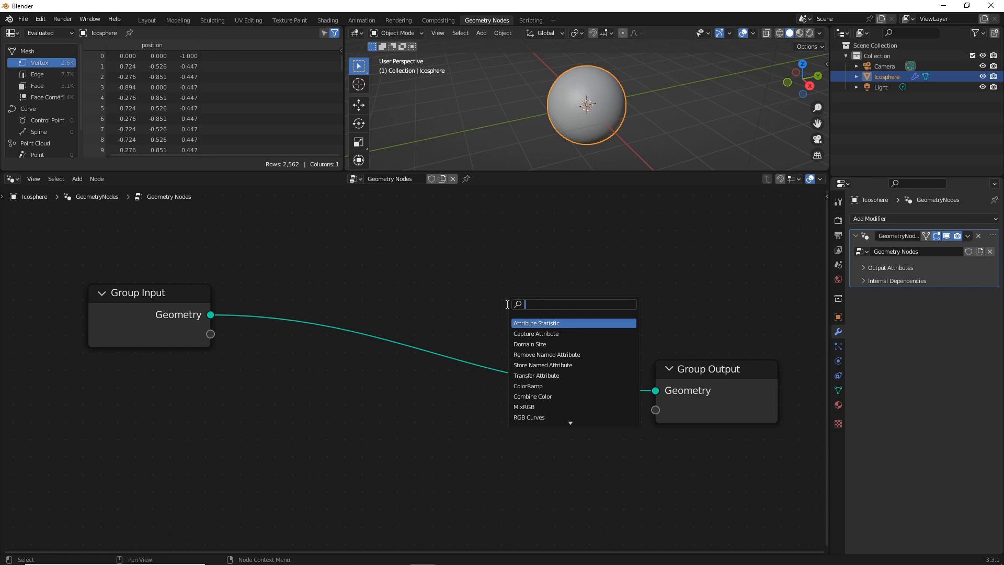
{"action": "type", "text": "shor"}
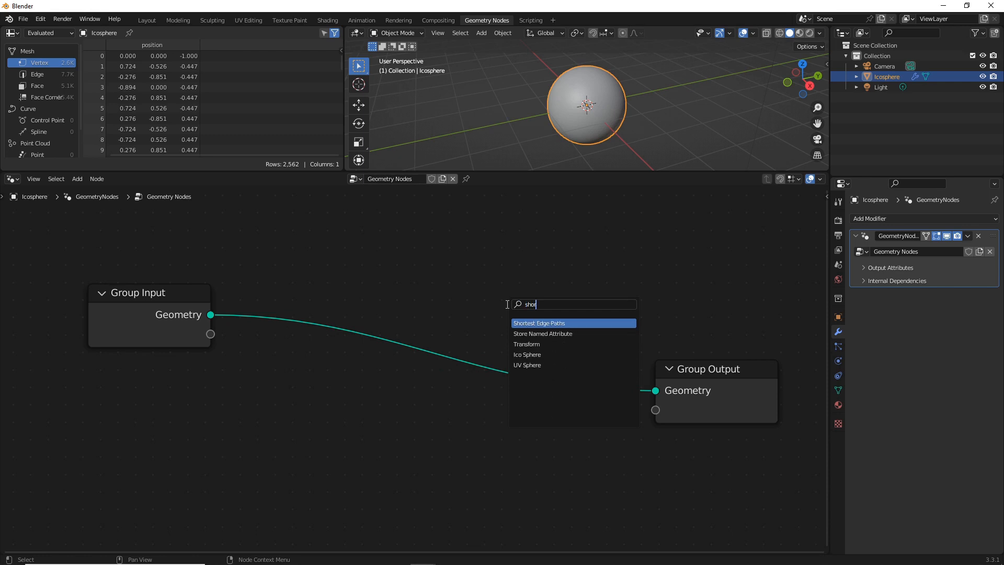
{"action": "left_click", "coordinate": [540, 322]}
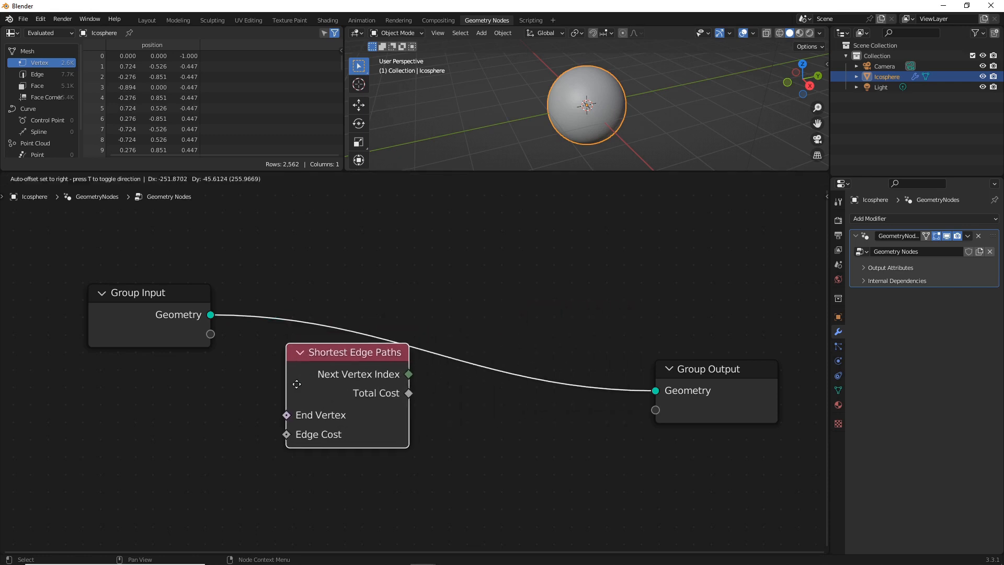
{"action": "left_click", "coordinate": [151, 452]}
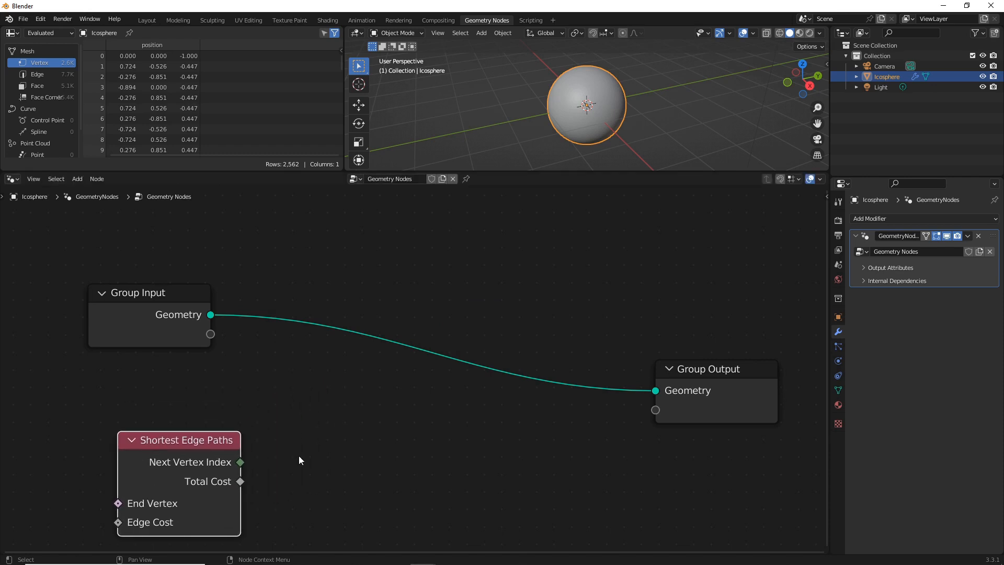
Insert an Edge Paths to Curves node into the geometry link between Group Input and Group Output.
{"action": "key", "text": "shift+a"}
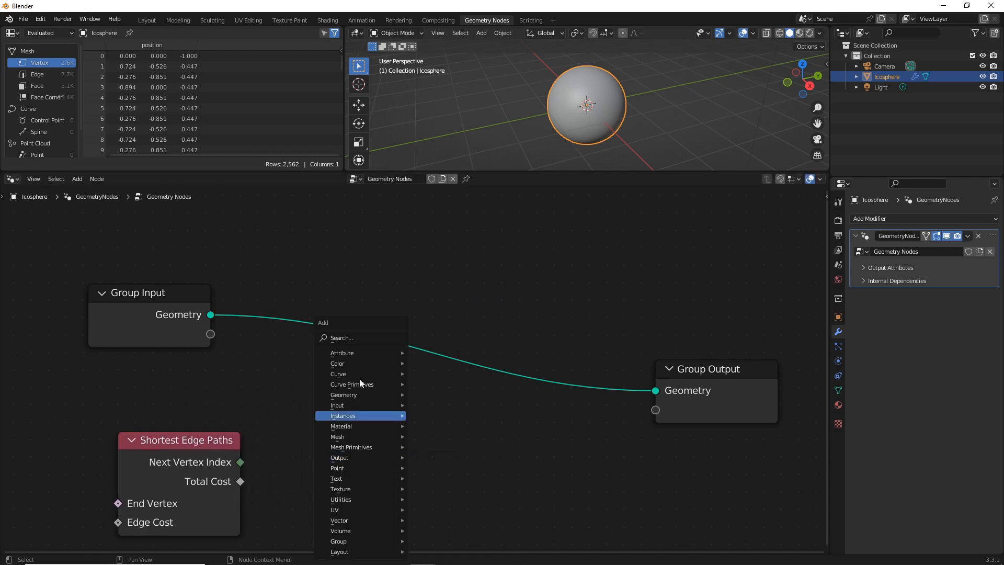
{"action": "left_click", "coordinate": [336, 337]}
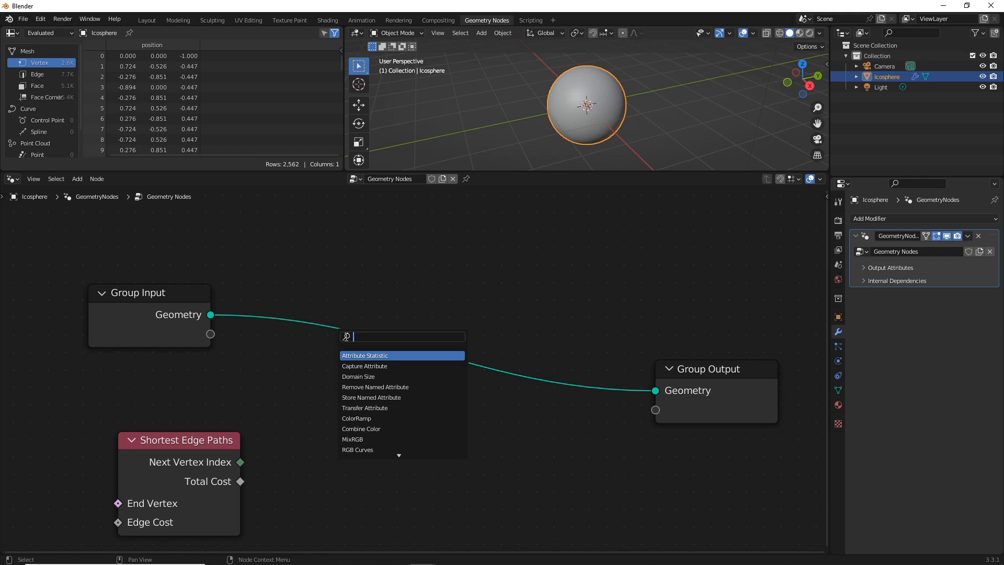
{"action": "type", "text": "edge pa"}
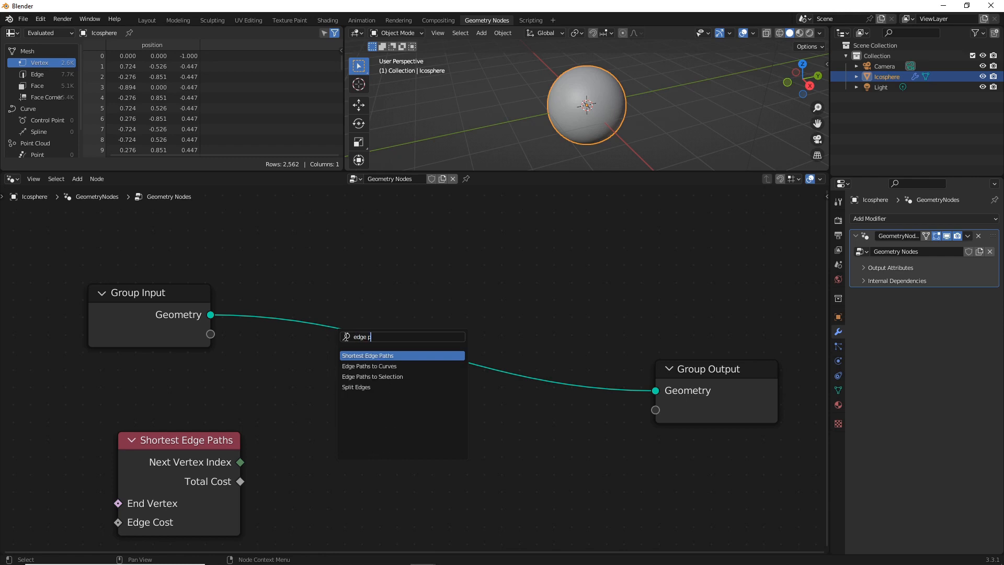
{"action": "key", "text": "Down"}
{"action": "key", "text": "Down"}
{"action": "key", "text": "Up"}
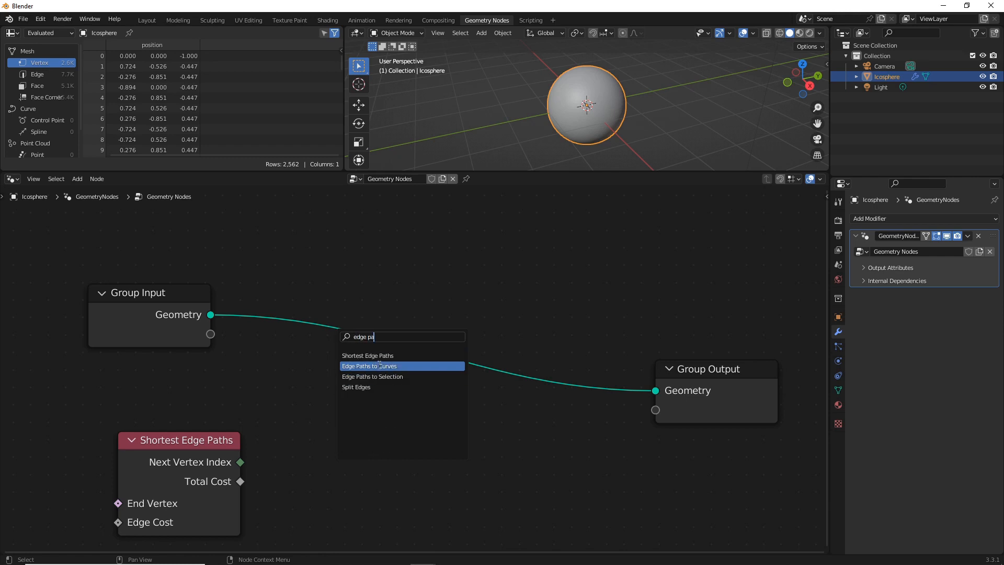
{"action": "key", "text": "Return"}
{"action": "left_click", "coordinate": [352, 330]}
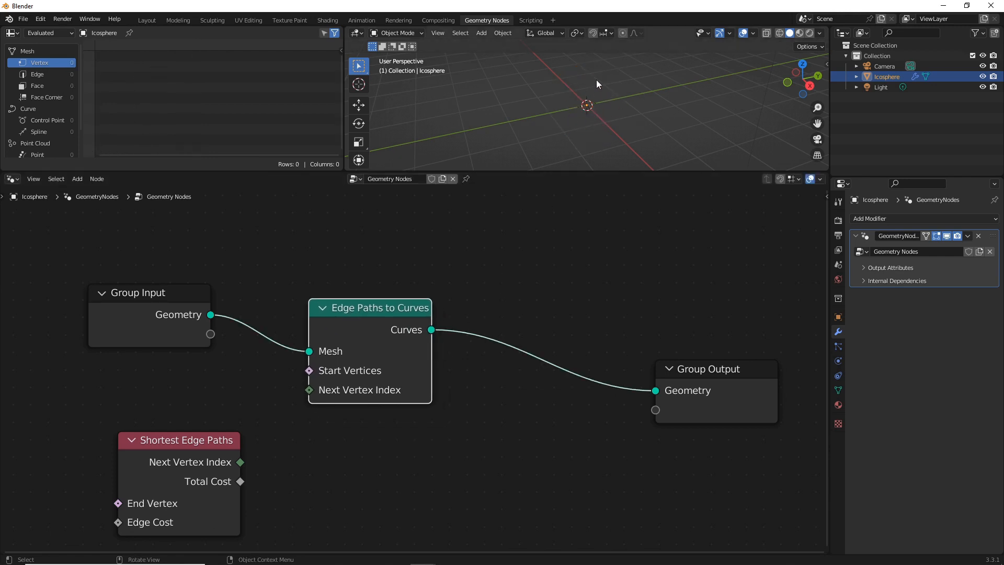
Shift the Group Output node outward and insert a Curve to Mesh node between Edge Paths to Curves and Group Output.
{"action": "left_click_drag", "start_coordinate": [699, 378], "coordinate": [738, 355]}
{"action": "left_click", "coordinate": [616, 434]}
{"action": "key", "text": "shift+a"}
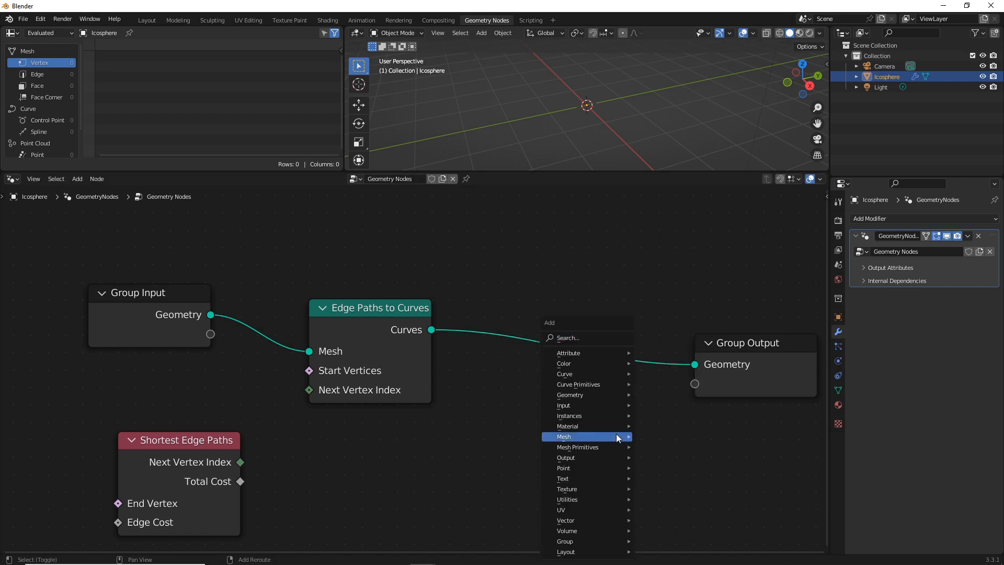
{"action": "left_click", "coordinate": [593, 338]}
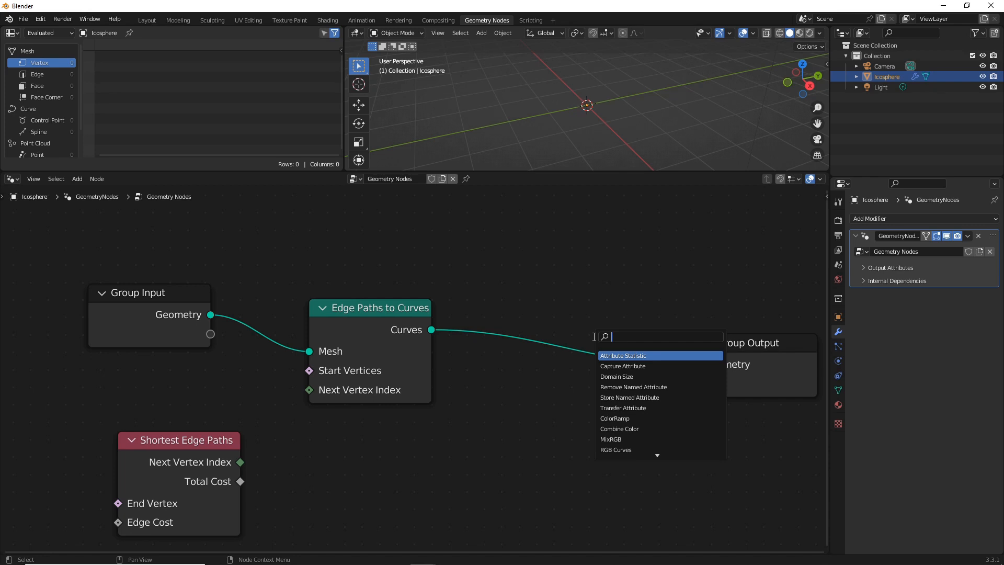
{"action": "type", "text": "curve"}
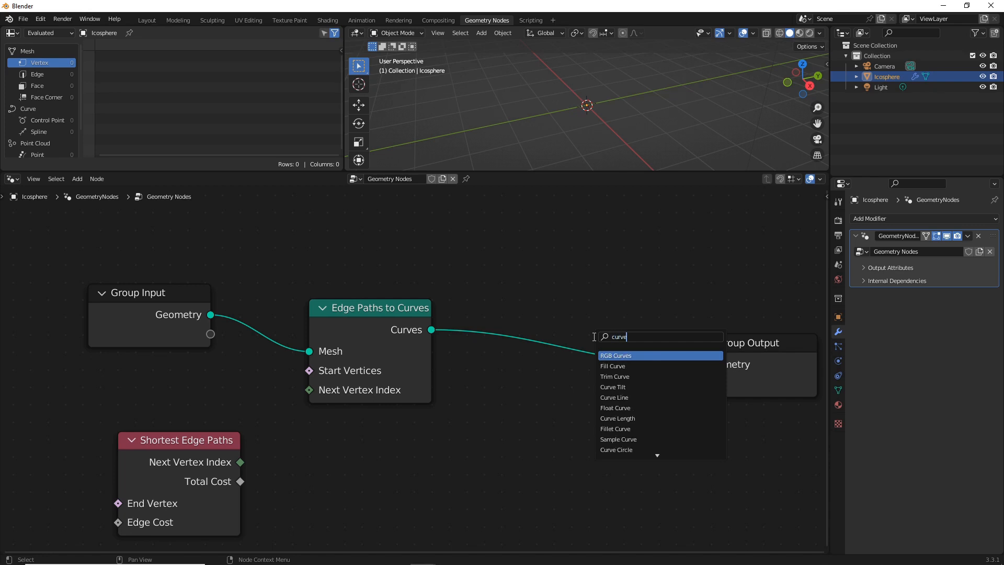
{"action": "type", "text": " to"}
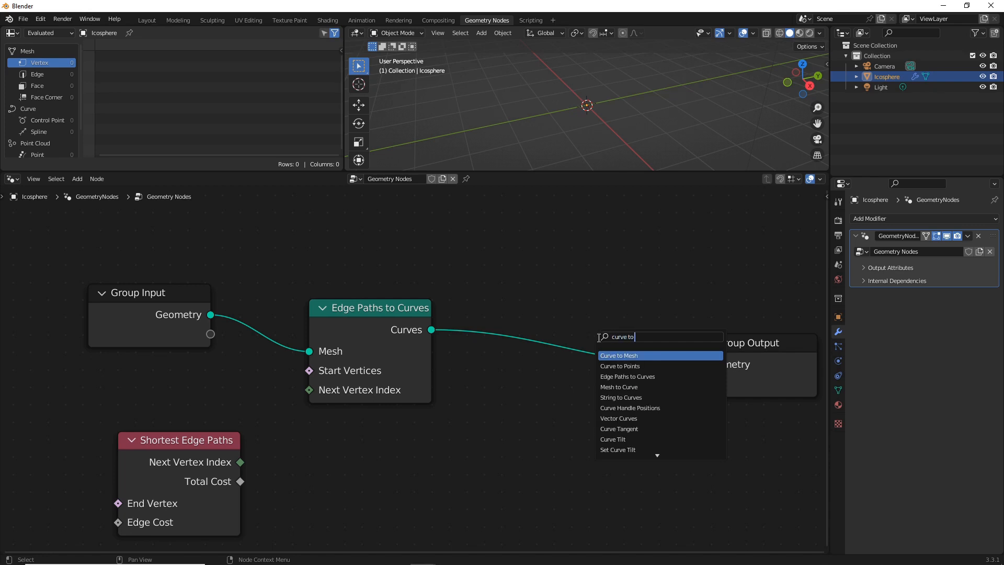
{"action": "left_click", "coordinate": [623, 355]}
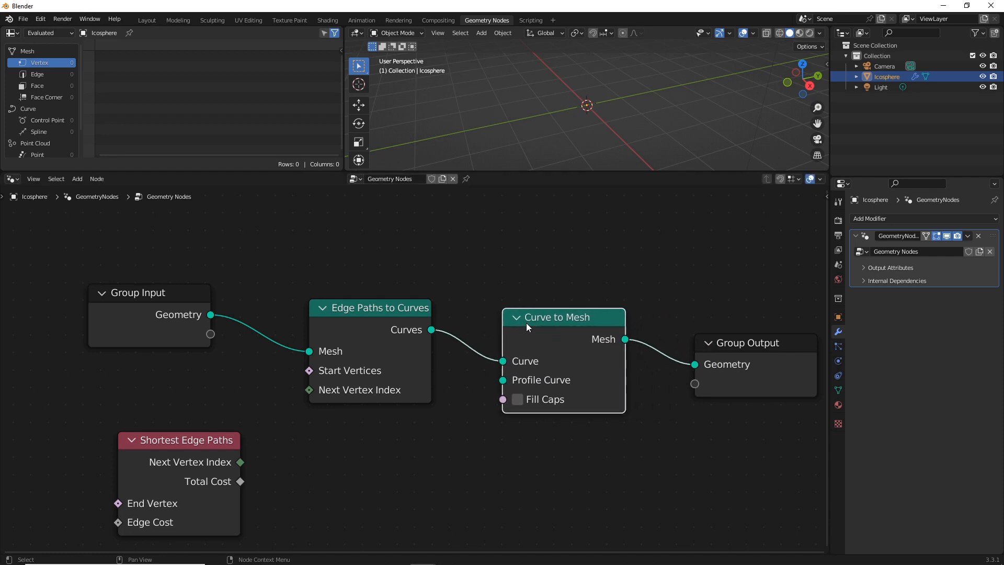
{"action": "left_click", "coordinate": [533, 314]}
Add a Curve Circle node below Edge Paths to Curves and link its Curve output to the Profile Curve input of Curve to Mesh.
{"action": "key", "text": "shift+a"}
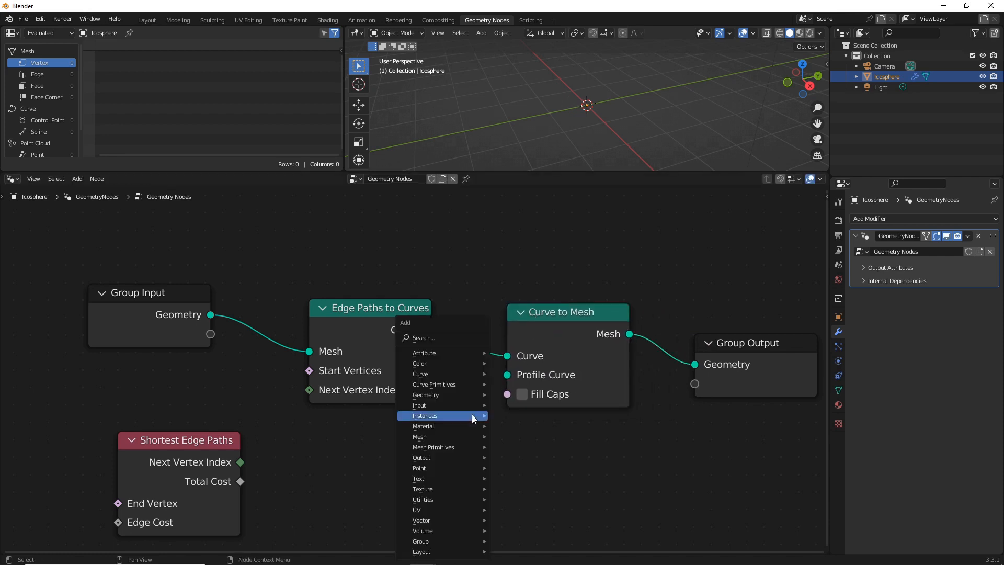
{"action": "left_click", "coordinate": [431, 339]}
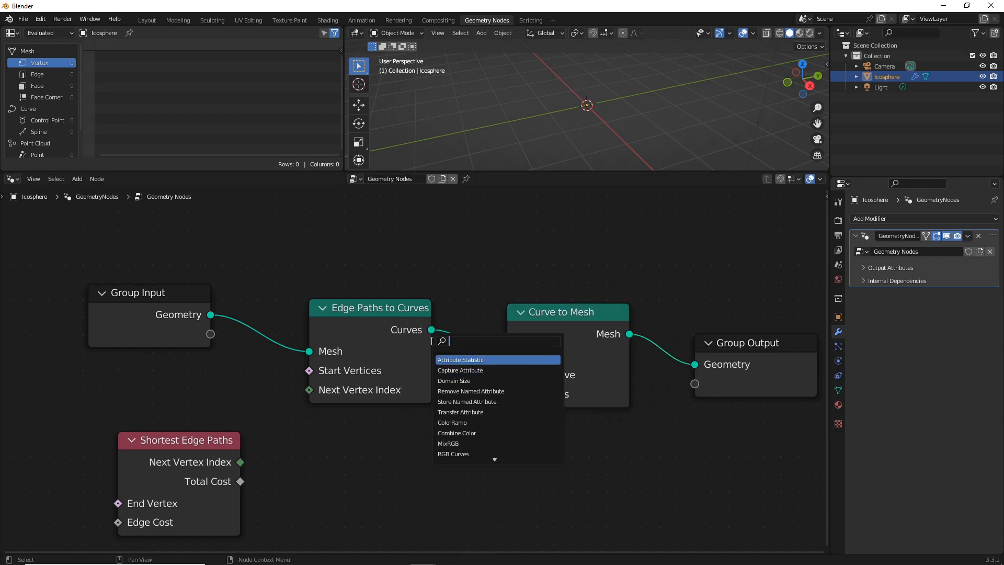
{"action": "type", "text": "c"}
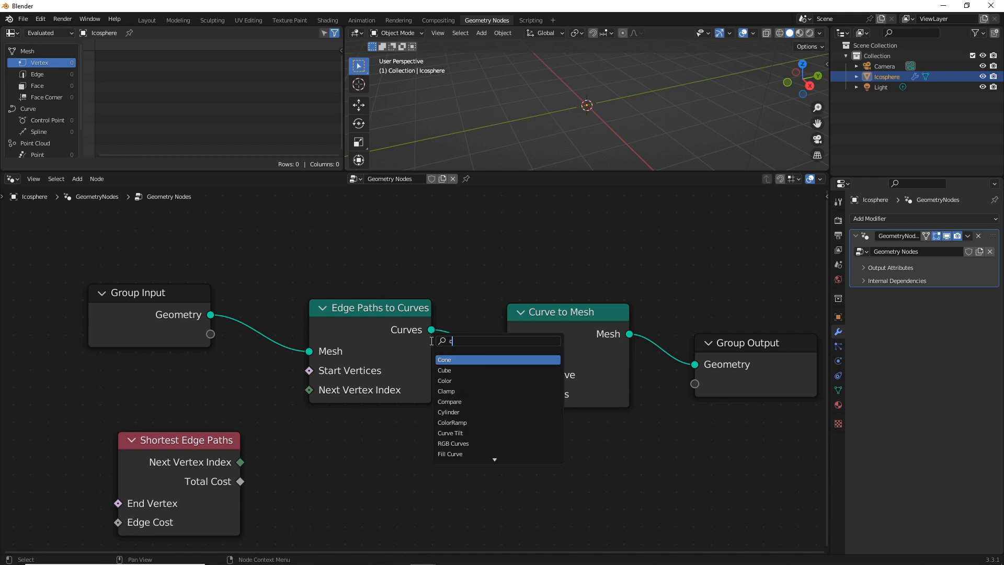
{"action": "type", "text": "ur"}
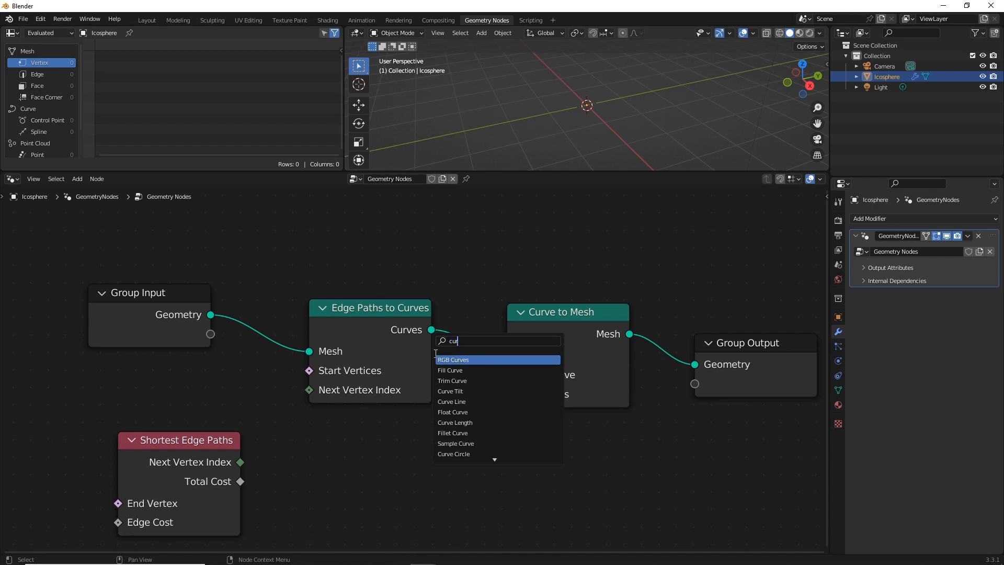
{"action": "left_click", "coordinate": [479, 454]}
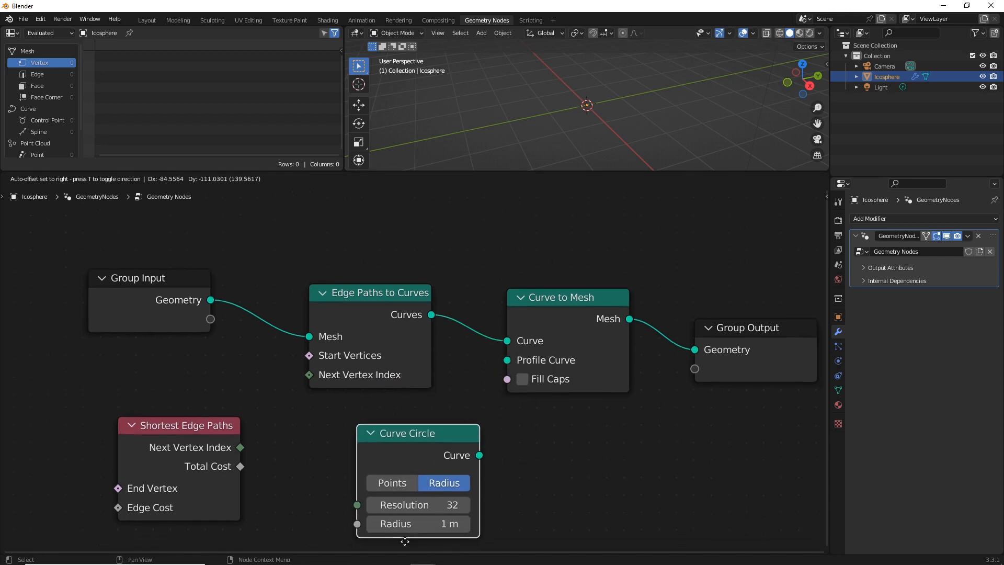
{"action": "left_click", "coordinate": [404, 541]}
{"action": "left_click_drag", "start_coordinate": [479, 455], "coordinate": [506, 331]}
{"action": "left_click_drag", "start_coordinate": [452, 426], "coordinate": [413, 390]}
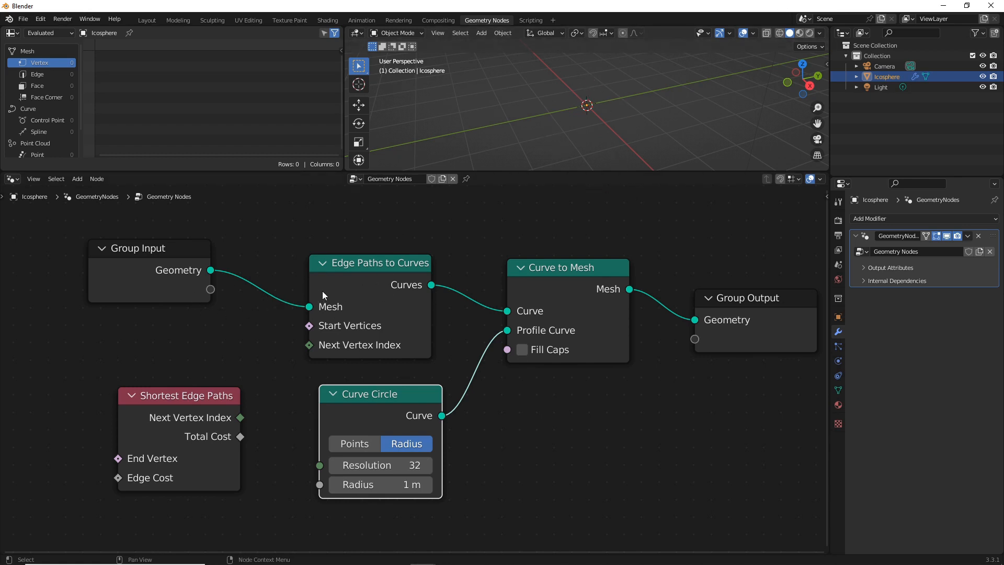
Move the Group Input and Shortest Edge Paths nodes farther away from Edge Paths to Curves to make room between them.
{"action": "left_click_drag", "start_coordinate": [174, 258], "coordinate": [193, 249]}
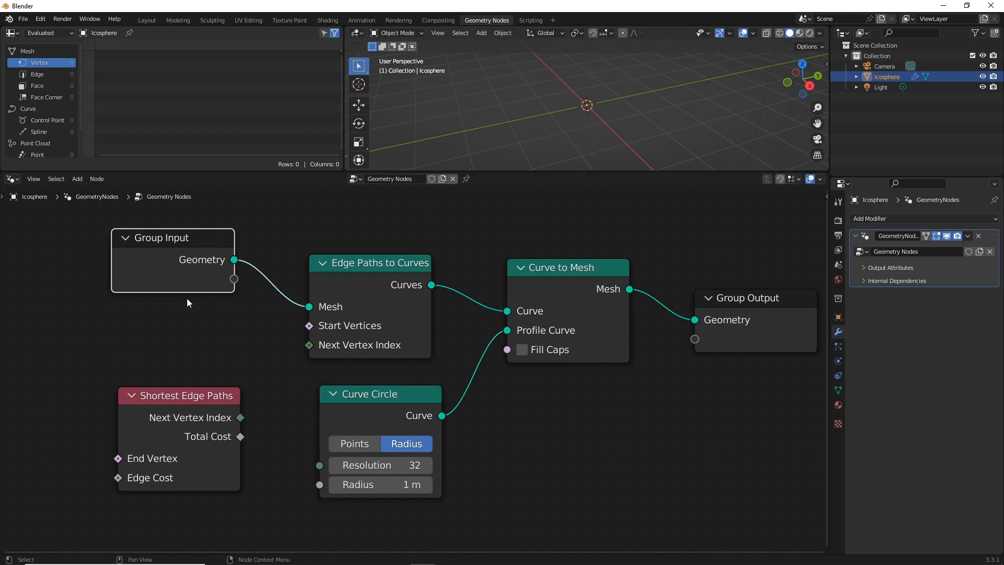
{"action": "middle_click_drag", "start_coordinate": [187, 298], "coordinate": [508, 280], "text": "ctrl"}
{"action": "left_click_drag", "start_coordinate": [507, 237], "coordinate": [355, 224]}
{"action": "left_click_drag", "start_coordinate": [525, 356], "coordinate": [456, 415]}
{"action": "left_click", "coordinate": [435, 327]}
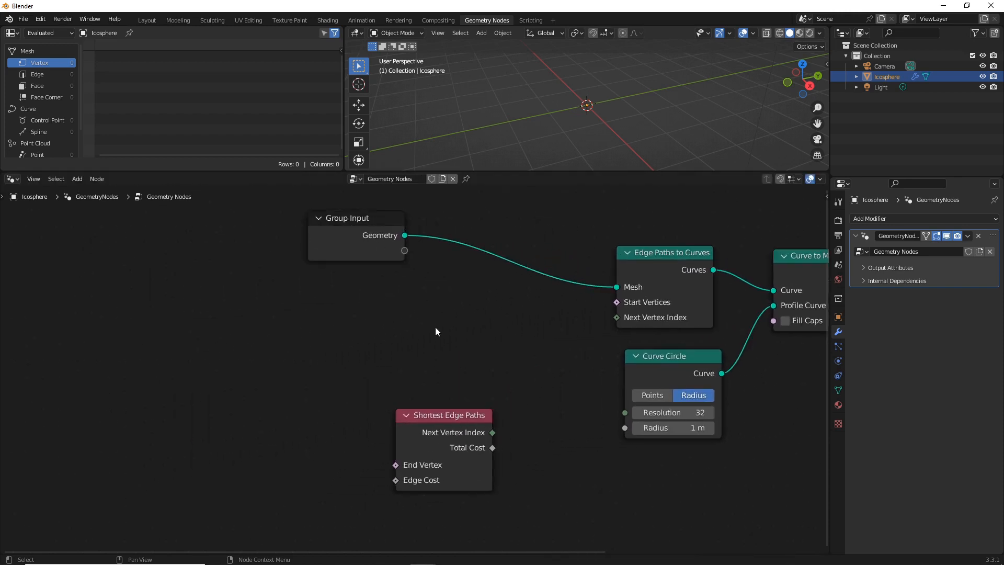
{"action": "key", "text": "shift+a"}
Link the Group Input geometry directly to the Group Output geometry, bypassing the curve nodes.
{"action": "scroll", "coordinate": [465, 290], "scroll_direction": "down", "scroll_amount": 2}
{"action": "middle_click_drag", "start_coordinate": [465, 290], "coordinate": [235, 320]}
{"action": "left_click_drag", "start_coordinate": [178, 301], "coordinate": [622, 239]}
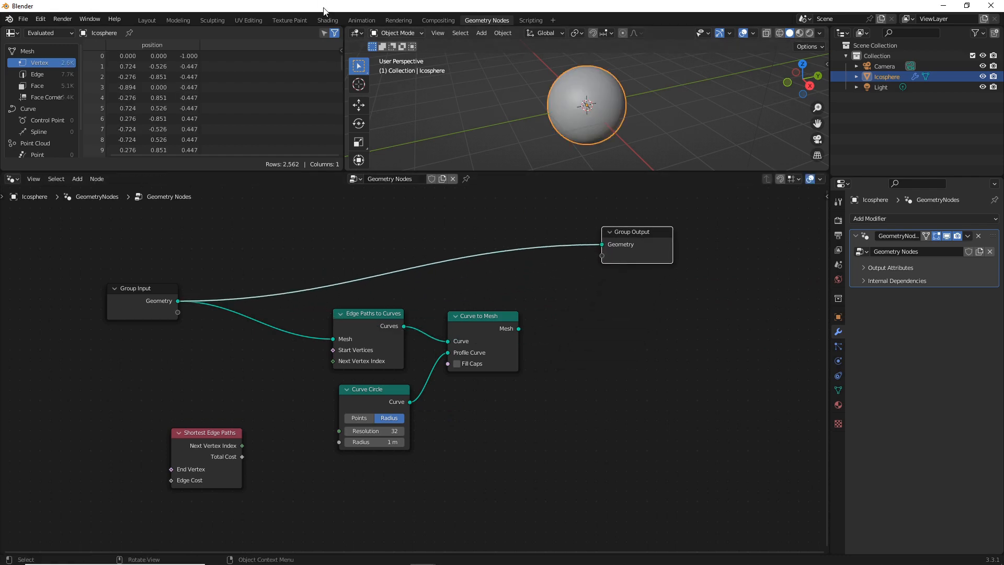
Put the ico sphere in Edit Mode, deselect all its vertices and view it from the top.
{"action": "left_click", "coordinate": [416, 34]}
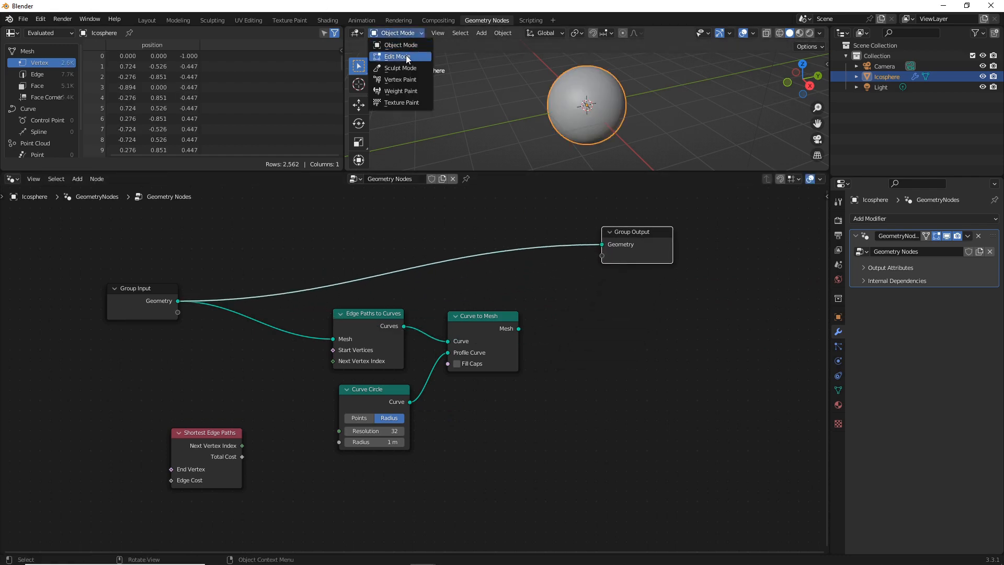
{"action": "left_click", "coordinate": [402, 56]}
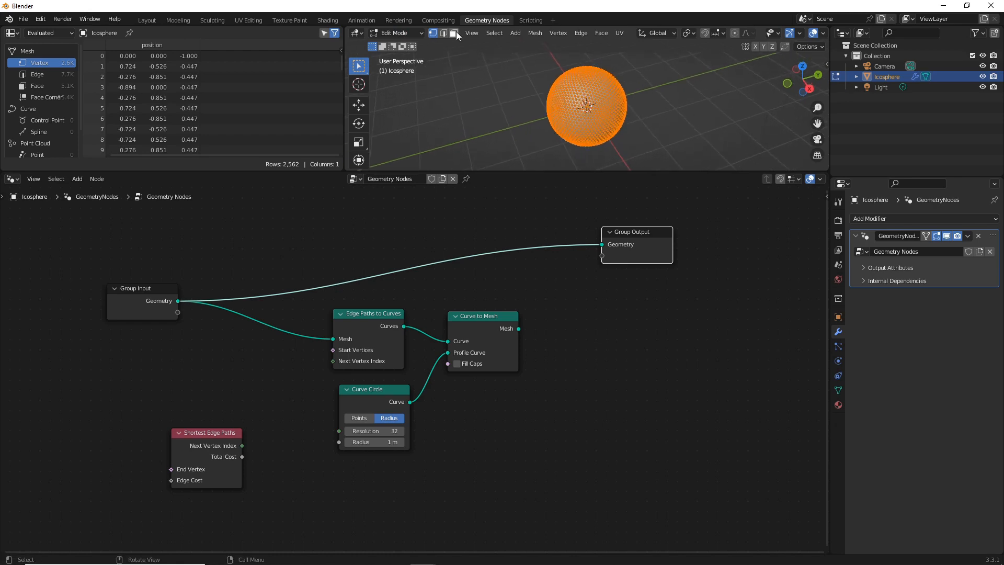
{"action": "left_click", "coordinate": [518, 96]}
{"action": "middle_click_drag", "start_coordinate": [587, 92], "coordinate": [580, 128]}
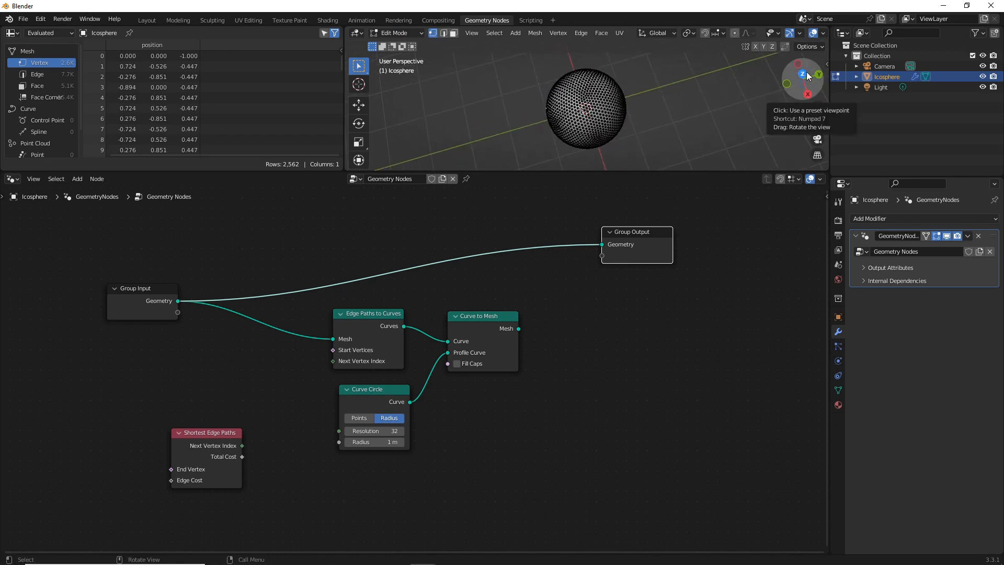
{"action": "left_click", "coordinate": [803, 75]}
Check in the interface preferences that Developer Extras is enabled, and close the preferences.
{"action": "left_click", "coordinate": [36, 20]}
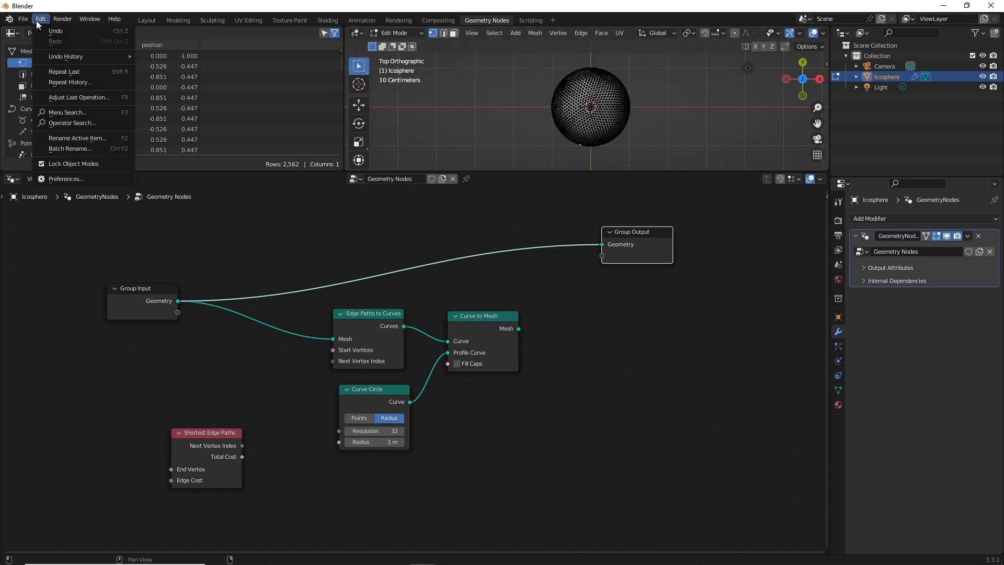
{"action": "left_click", "coordinate": [77, 179]}
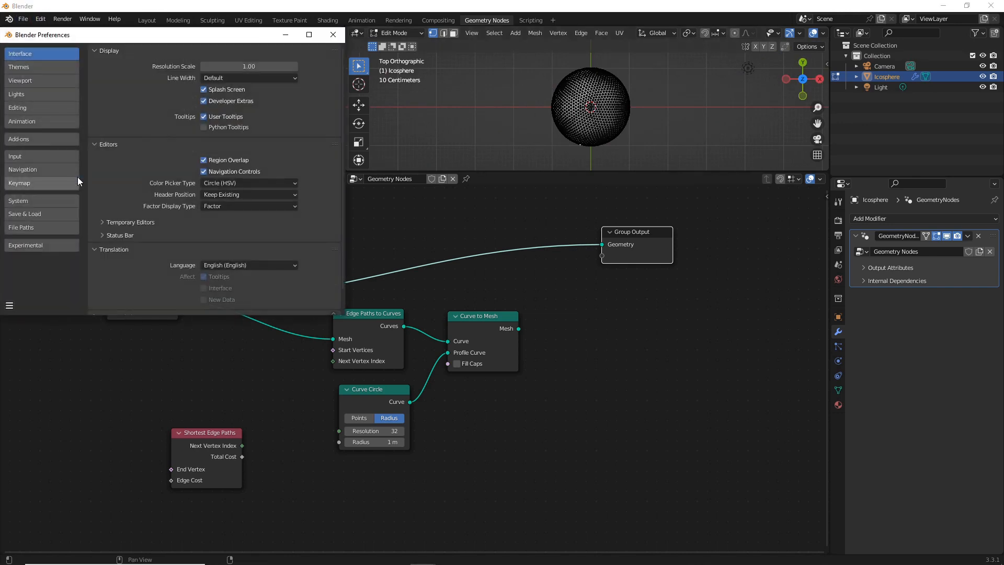
{"action": "left_click", "coordinate": [203, 101]}
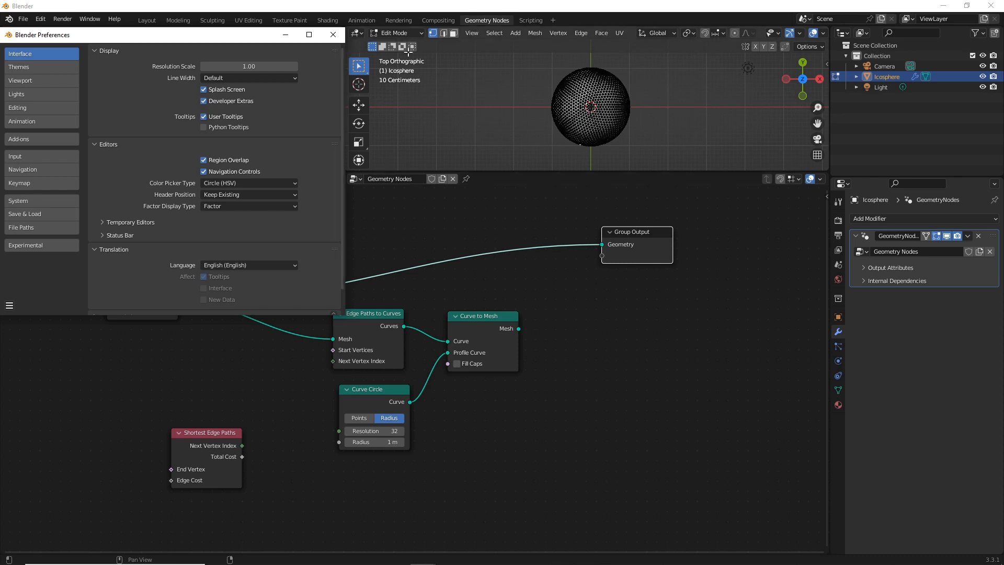
{"action": "left_click", "coordinate": [333, 35]}
Enable the Indices display in the viewport overlays.
{"action": "scroll", "coordinate": [589, 107], "scroll_direction": "down", "scroll_amount": 5}
{"action": "scroll", "coordinate": [589, 107], "scroll_direction": "up", "scroll_amount": 8}
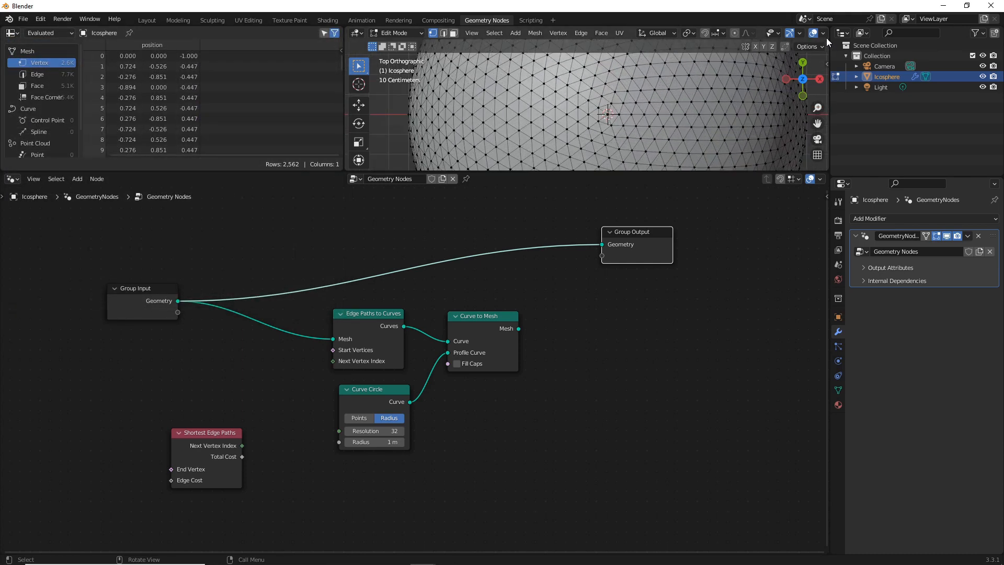
{"action": "left_click", "coordinate": [824, 33]}
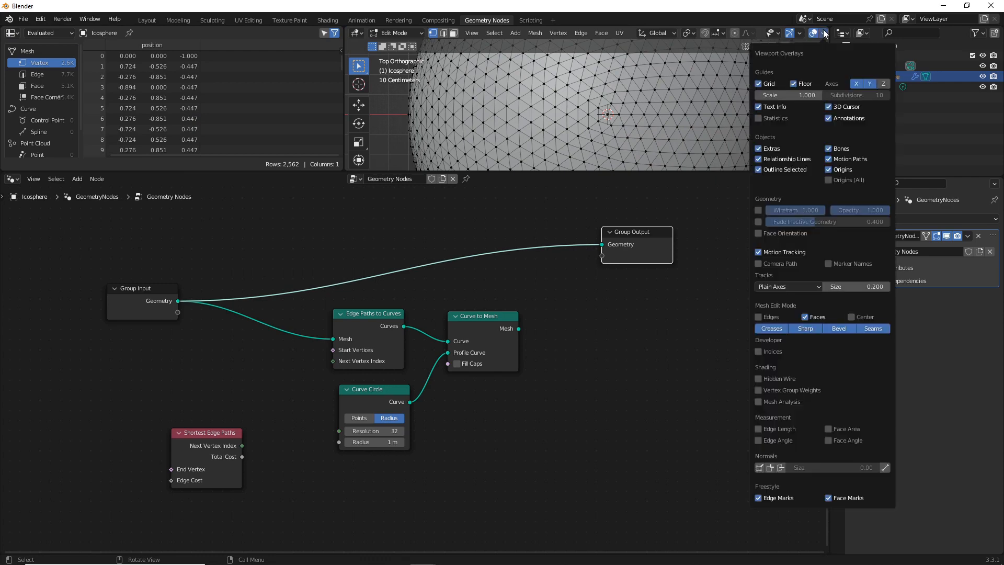
{"action": "left_click", "coordinate": [819, 33]}
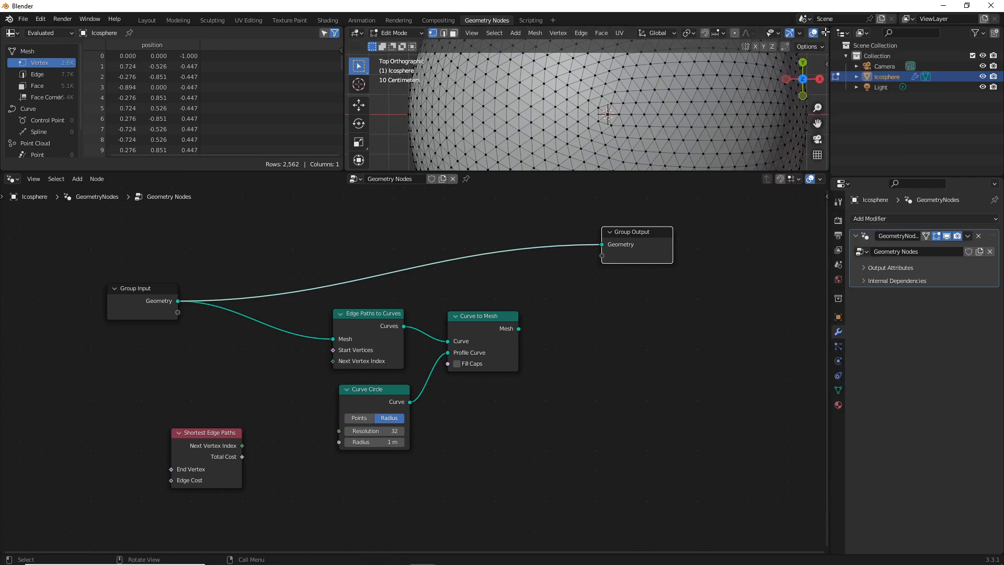
{"action": "left_click", "coordinate": [823, 33]}
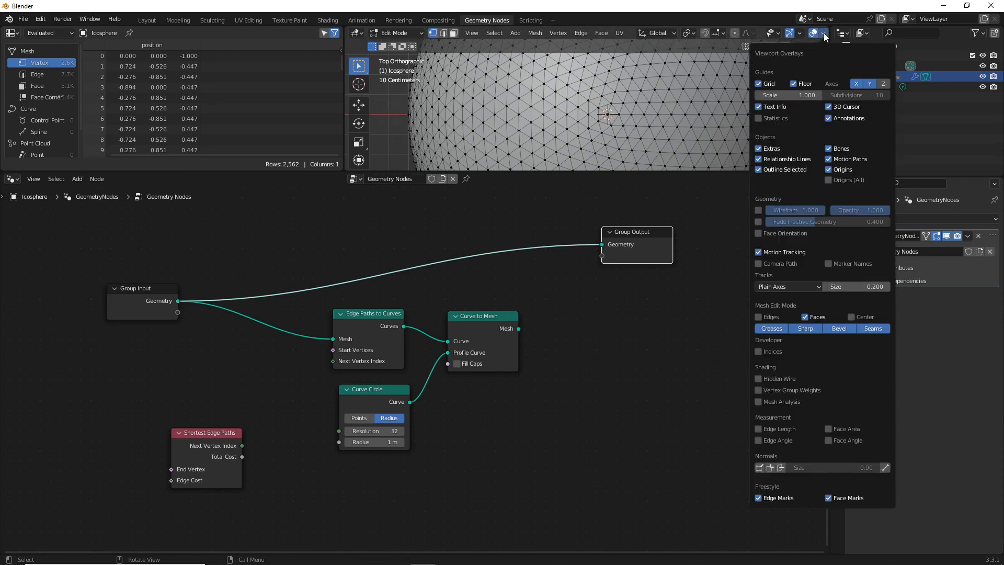
{"action": "left_click", "coordinate": [759, 352]}
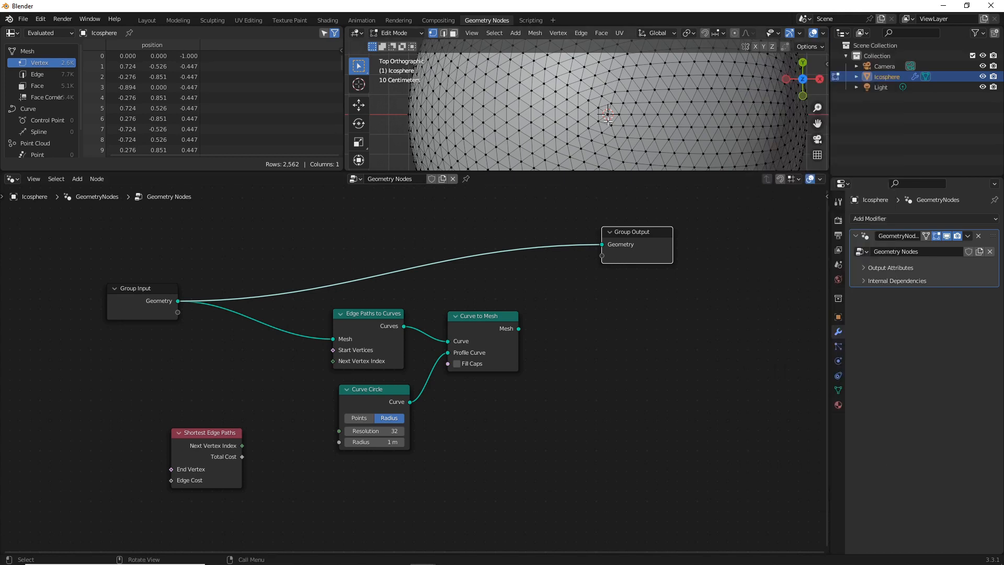
Select a single vertex near the top of the ico sphere to read its index.
{"action": "scroll", "coordinate": [619, 126], "scroll_direction": "up", "scroll_amount": 3}
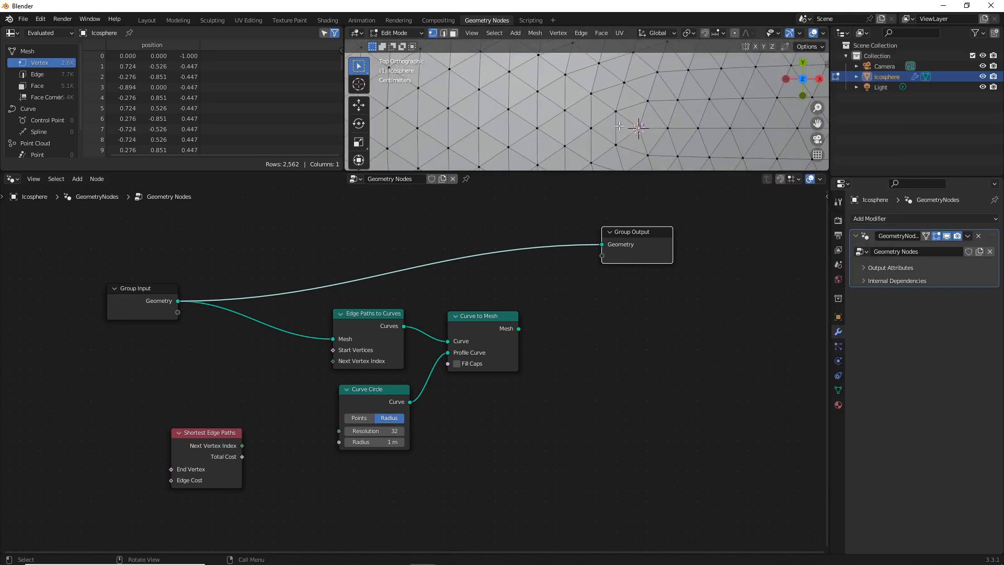
{"action": "middle_click_drag", "start_coordinate": [676, 142], "coordinate": [648, 119]}
{"action": "scroll", "coordinate": [648, 119], "scroll_direction": "down", "scroll_amount": 3}
{"action": "scroll", "coordinate": [649, 120], "scroll_direction": "down", "scroll_amount": 4}
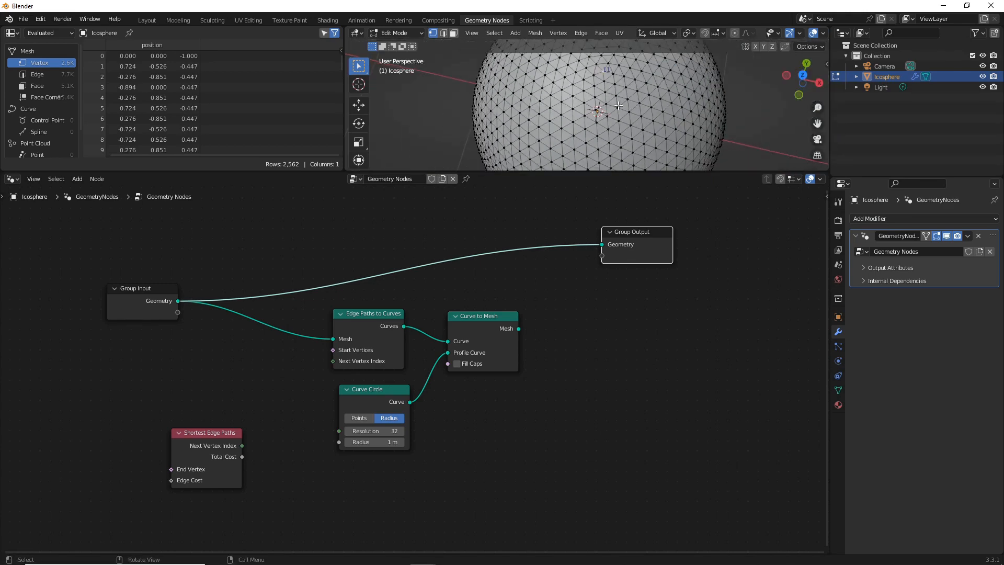
{"action": "left_click", "coordinate": [597, 71]}
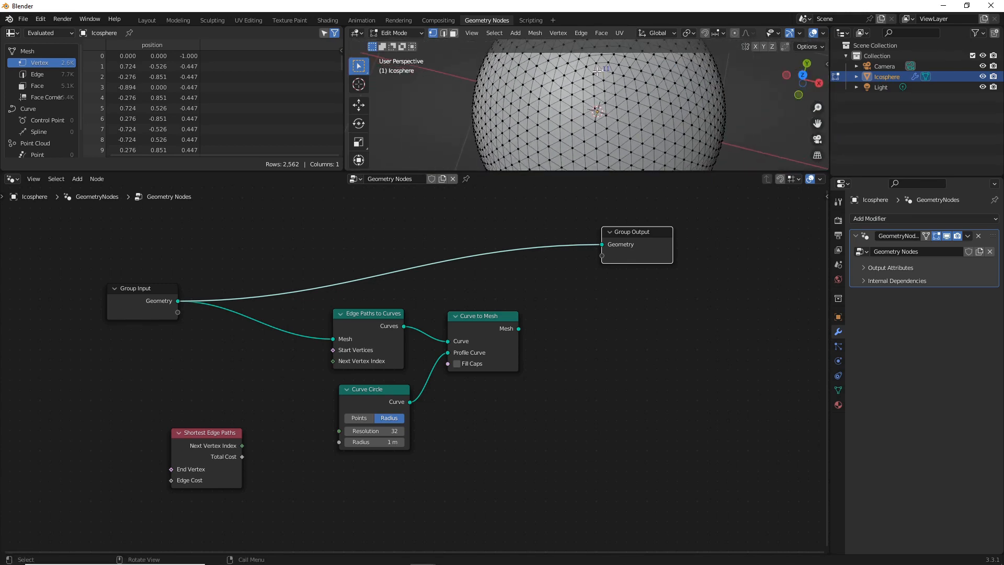
Add an Index node and place it below the Group Input node.
{"action": "left_click", "coordinate": [188, 391]}
{"action": "key", "text": "shift+a"}
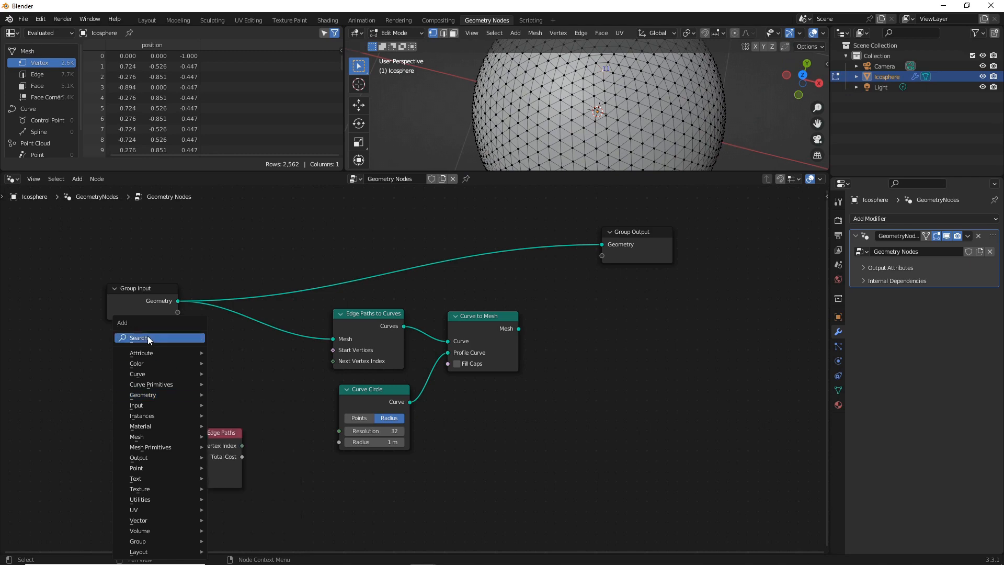
{"action": "left_click", "coordinate": [148, 338]}
{"action": "type", "text": "indx"}
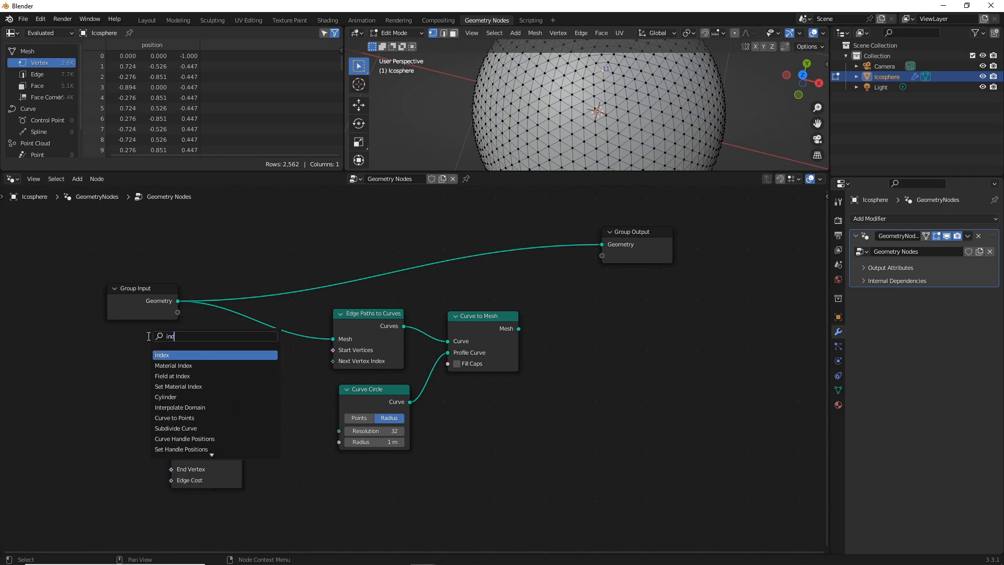
{"action": "left_click", "coordinate": [166, 355]}
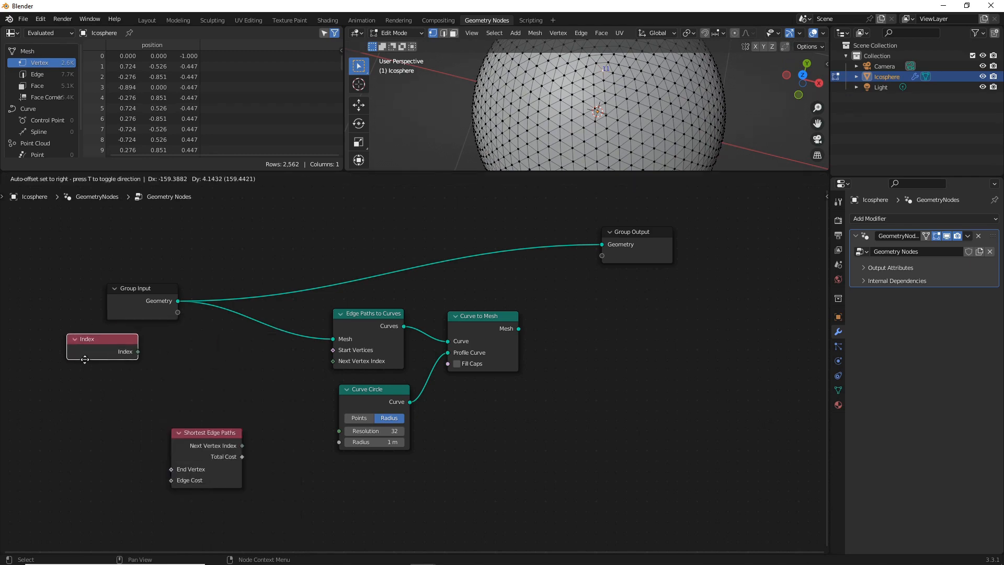
{"action": "left_click", "coordinate": [137, 362]}
{"action": "key", "text": "shift+a"}
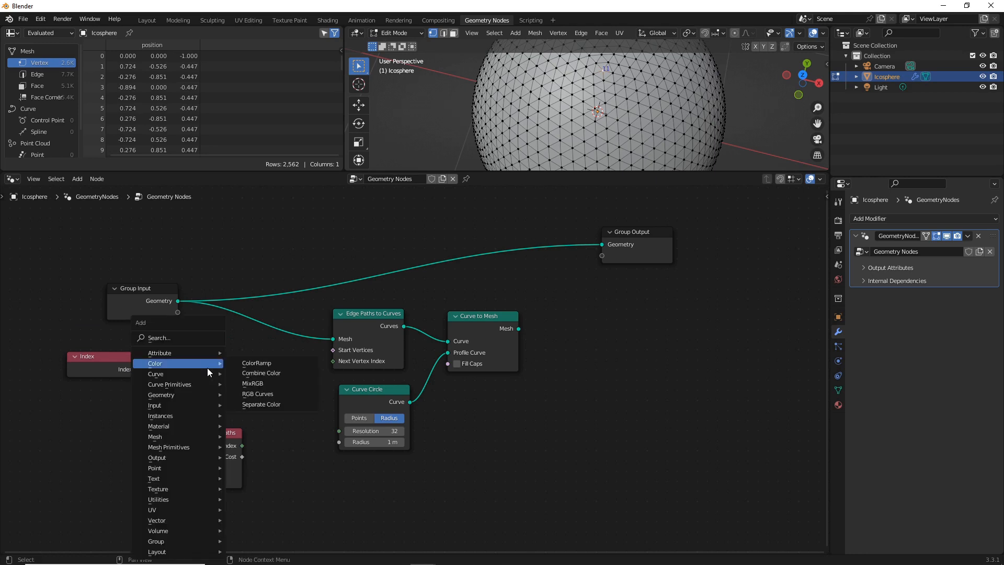
{"action": "key", "text": "Escape"}
{"action": "left_click_drag", "start_coordinate": [139, 368], "coordinate": [194, 367]}
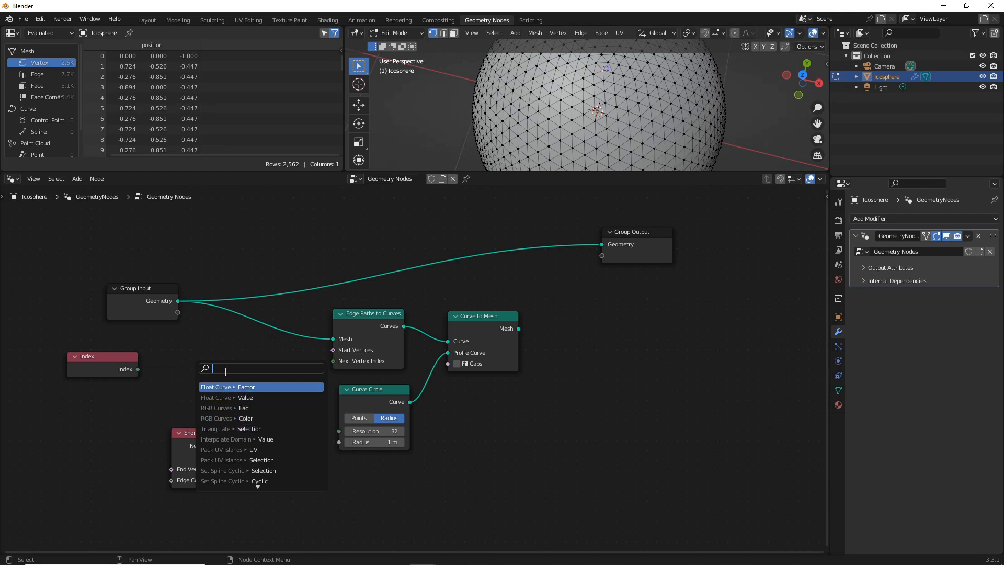
{"action": "type", "text": "equ"}
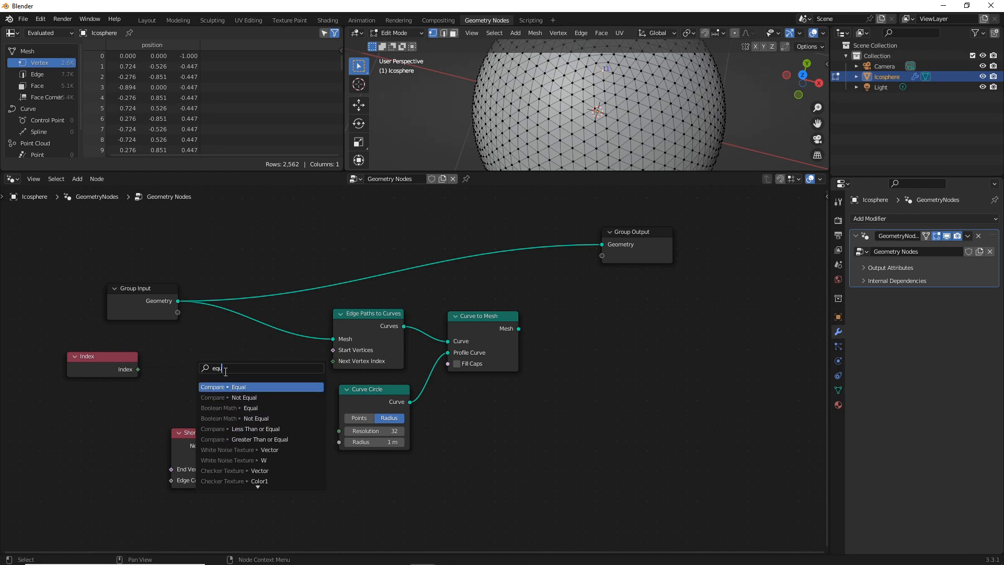
{"action": "key", "text": "Escape"}
Add an integer Compare node set to Equal, fed into A by the Index output, and place it above Shortest Edge Paths.
{"action": "left_click_drag", "start_coordinate": [137, 369], "coordinate": [195, 369]}
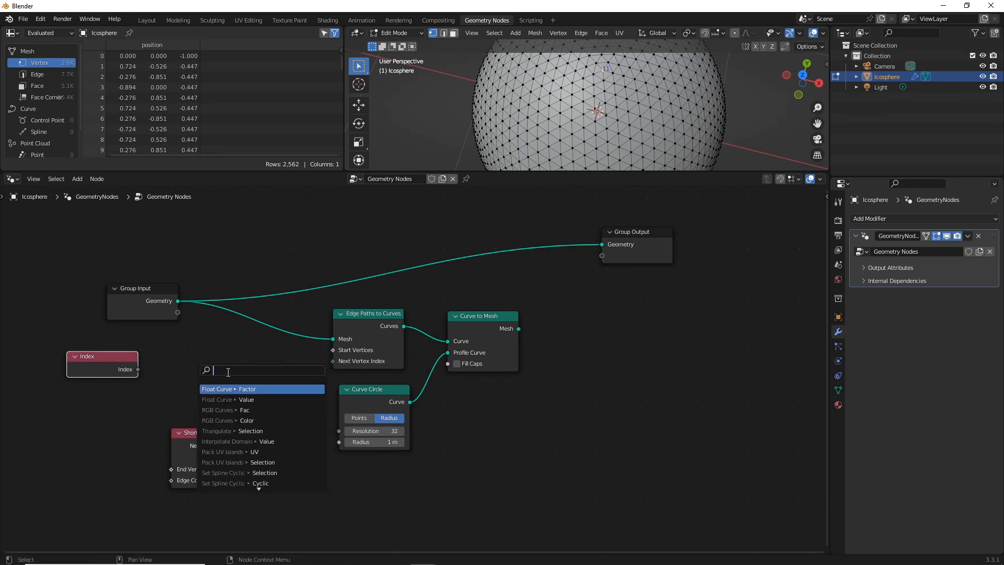
{"action": "type", "text": "equal"}
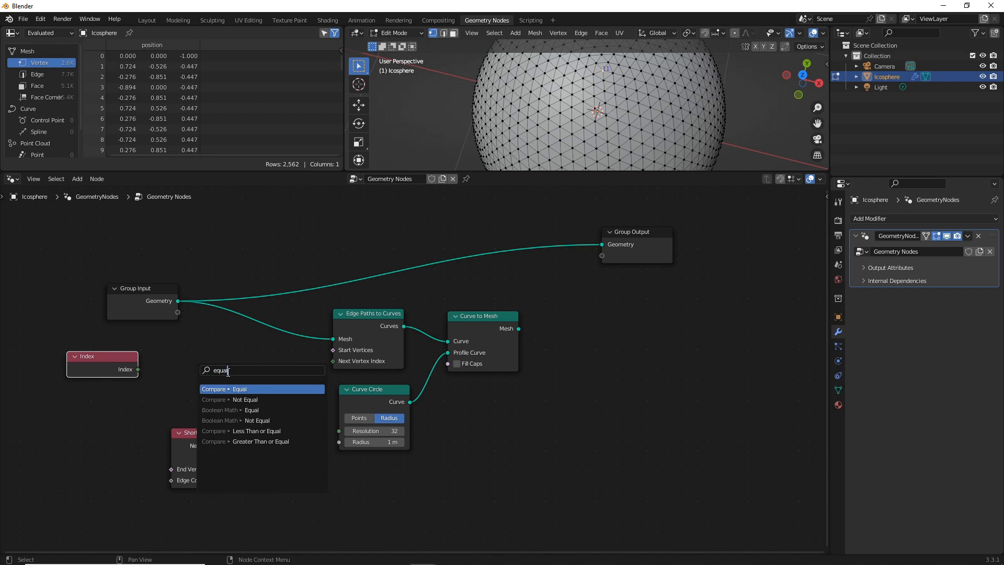
{"action": "left_click", "coordinate": [243, 389]}
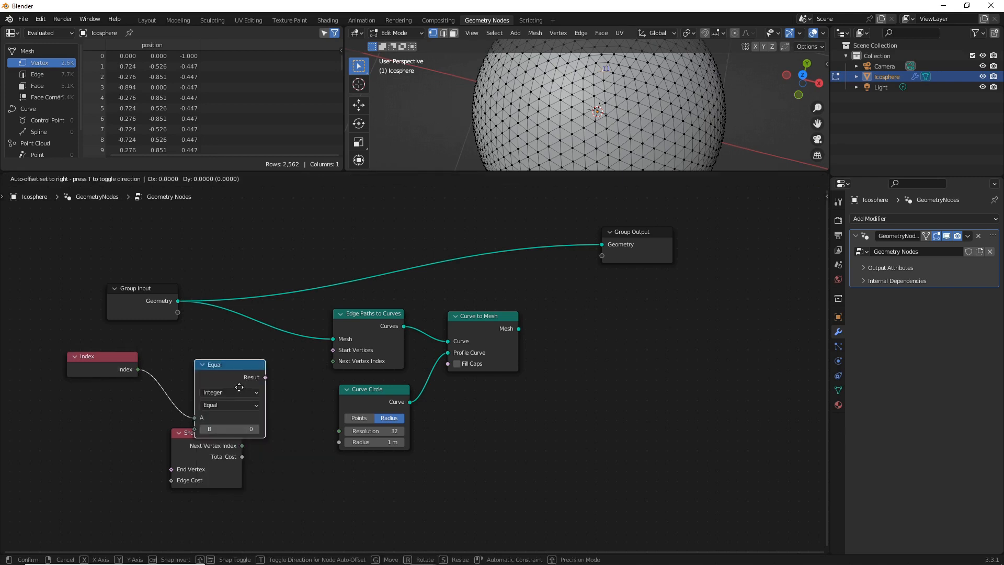
{"action": "left_click", "coordinate": [224, 353]}
Link the Equal node's Result to Start Vertices of Edge Paths to Curves and set its B value to 11.
{"action": "left_click_drag", "start_coordinate": [245, 355], "coordinate": [328, 353]}
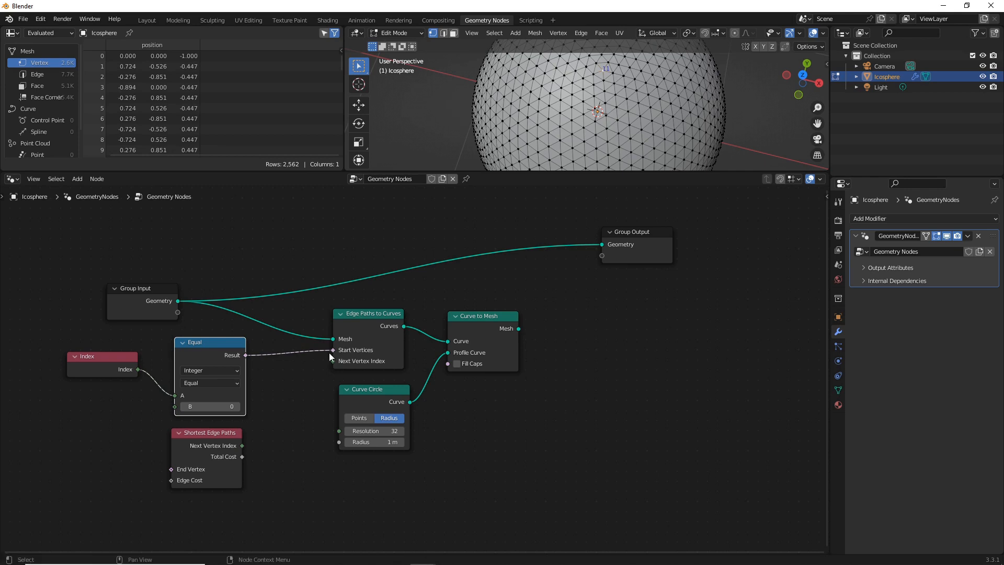
{"action": "left_click", "coordinate": [204, 407]}
{"action": "key", "text": "Return"}
Reposition Shortest Edge Paths below the Equal node and link its Next Vertex Index to the matching input of Edge Paths to Curves.
{"action": "middle_click_drag", "start_coordinate": [221, 436], "coordinate": [264, 439]}
{"action": "left_click_drag", "start_coordinate": [265, 439], "coordinate": [288, 451]}
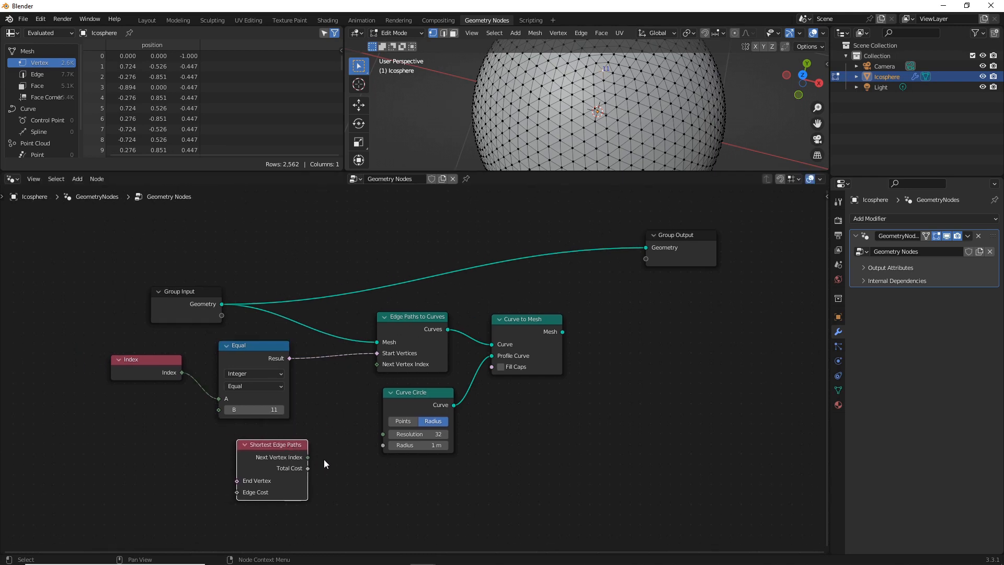
{"action": "left_click_drag", "start_coordinate": [307, 457], "coordinate": [377, 366]}
Duplicate the Index and Equal nodes beside Shortest Edge Paths and link the copied Result to its End Vertex input.
{"action": "middle_click_drag", "start_coordinate": [116, 423], "coordinate": [290, 390]}
{"action": "left_click_drag", "start_coordinate": [258, 316], "coordinate": [428, 375]}
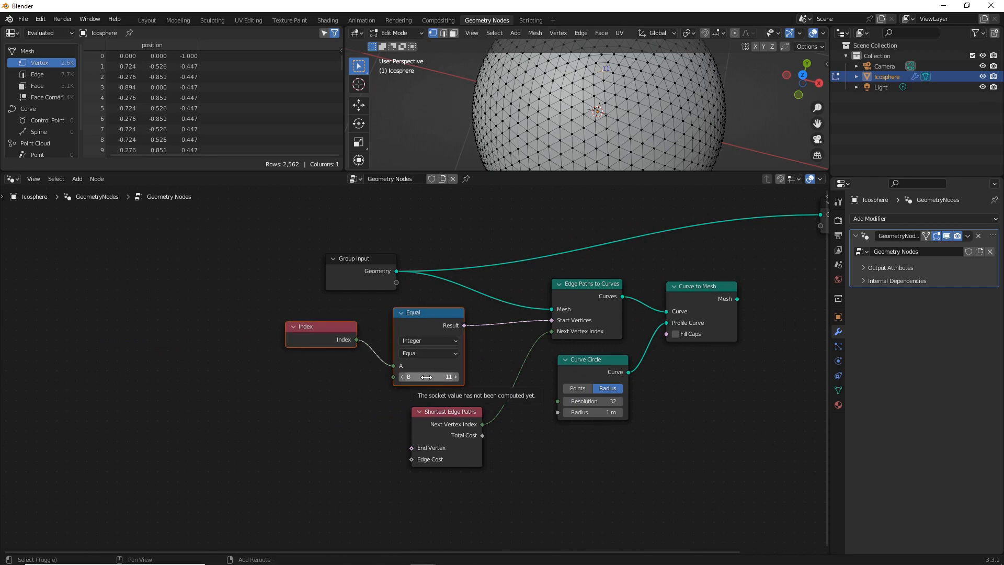
{"action": "key", "text": "shift+d"}
{"action": "left_click", "coordinate": [317, 479]}
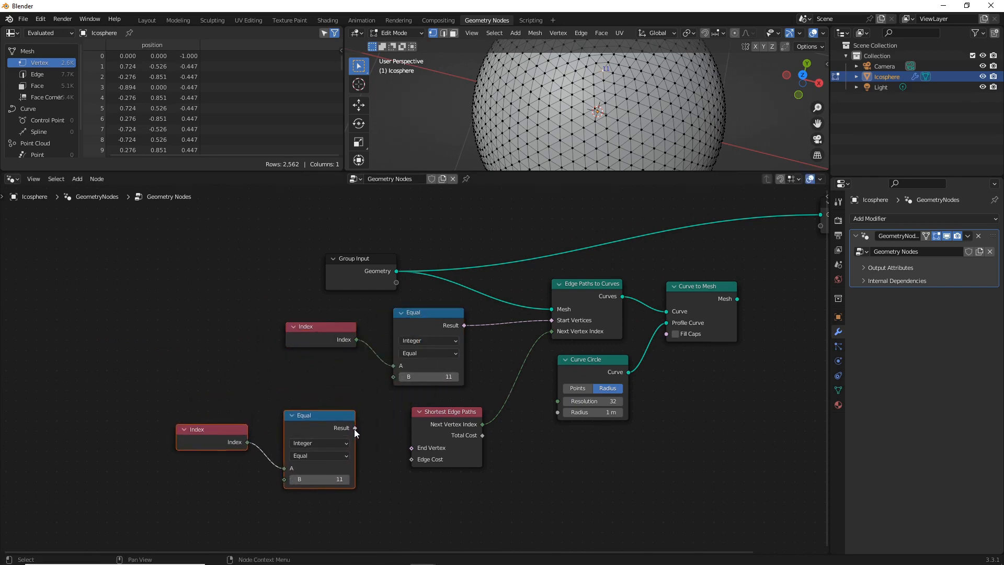
{"action": "left_click_drag", "start_coordinate": [354, 427], "coordinate": [411, 448]}
Inspect the underside of the sphere and set the B value of the duplicated Equal node to 0.
{"action": "scroll", "coordinate": [618, 98], "scroll_direction": "down", "scroll_amount": 2}
{"action": "middle_click_drag", "start_coordinate": [618, 98], "coordinate": [599, 51]}
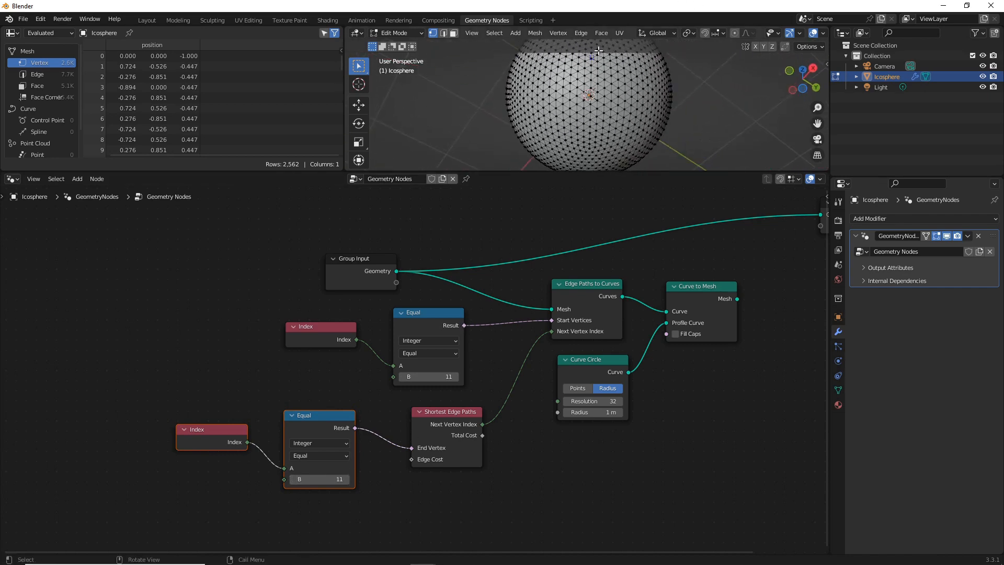
{"action": "left_click", "coordinate": [803, 89]}
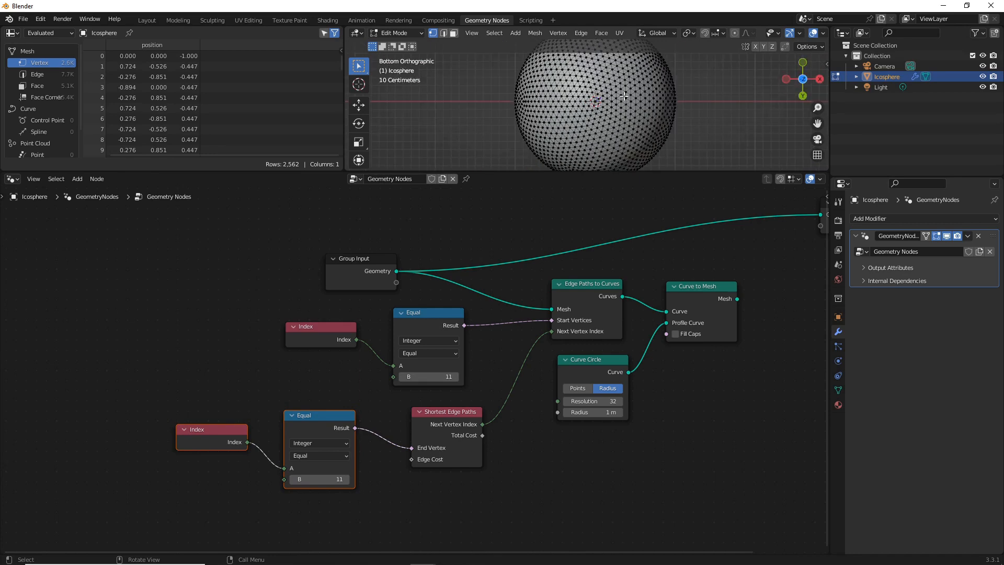
{"action": "scroll", "coordinate": [606, 110], "scroll_direction": "up", "scroll_amount": 3}
{"action": "scroll", "coordinate": [606, 110], "scroll_direction": "up", "scroll_amount": 6}
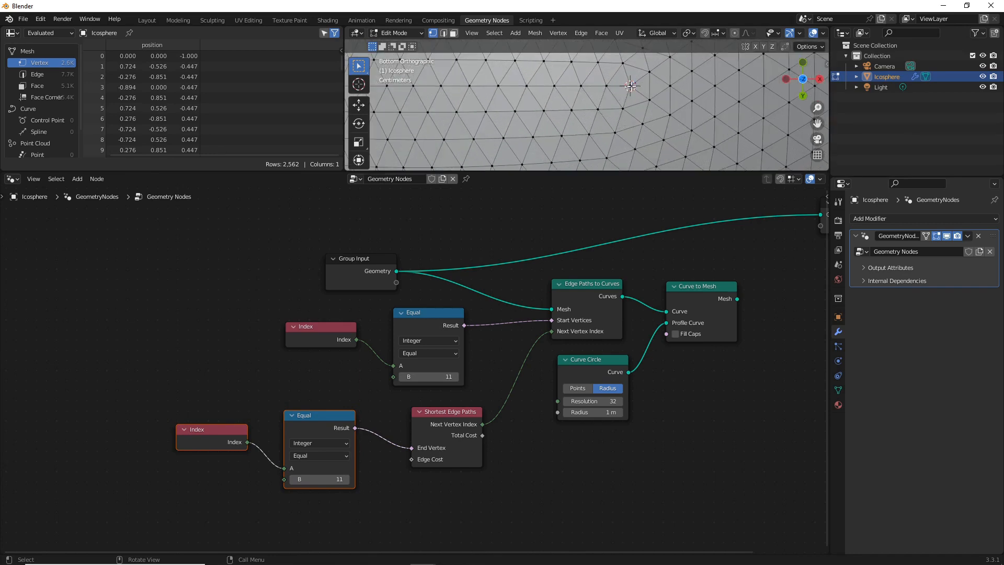
{"action": "middle_click_drag", "start_coordinate": [630, 85], "coordinate": [625, 86]}
{"action": "scroll", "coordinate": [622, 85], "scroll_direction": "down", "scroll_amount": 5}
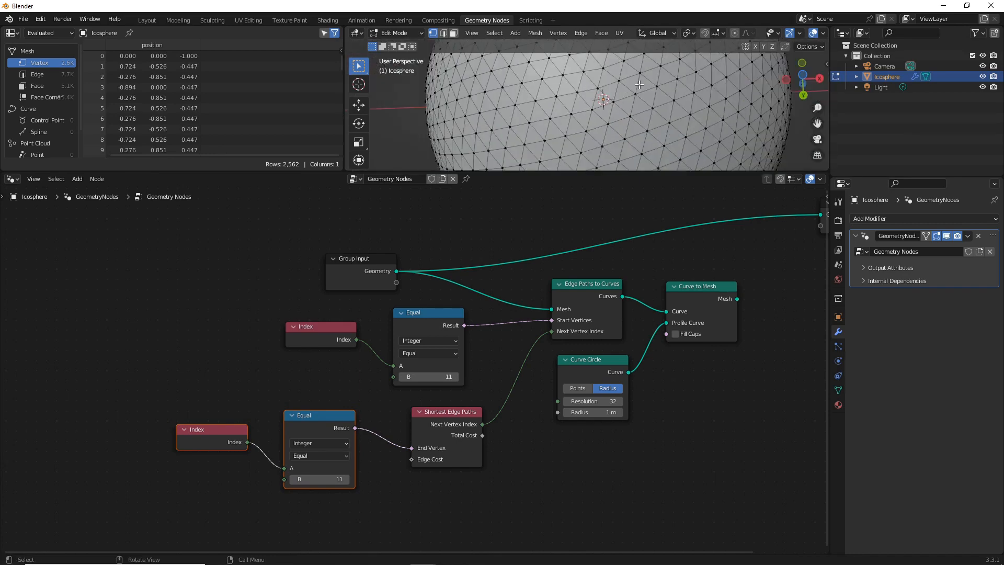
{"action": "scroll", "coordinate": [621, 86], "scroll_direction": "up", "scroll_amount": 3}
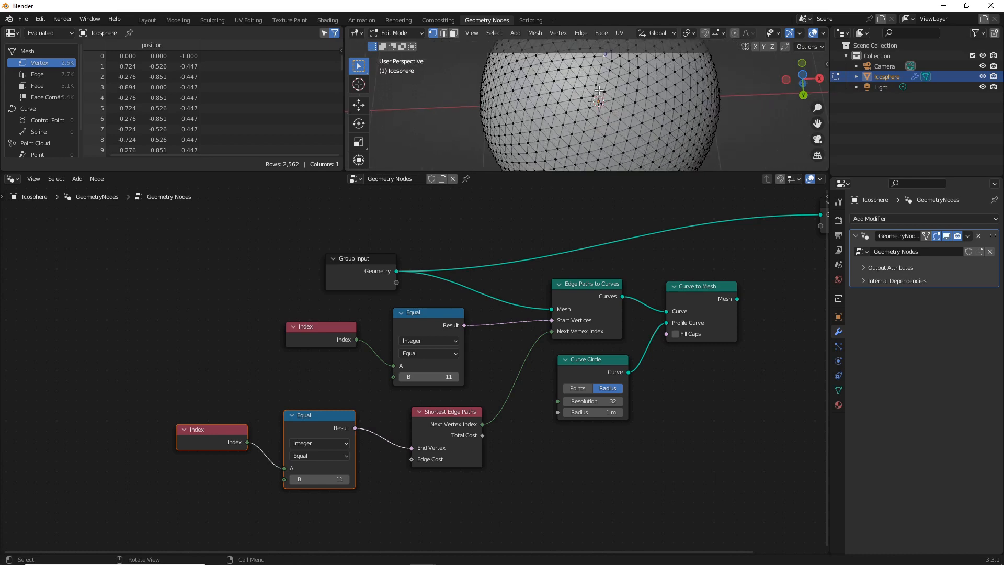
{"action": "left_click", "coordinate": [332, 479]}
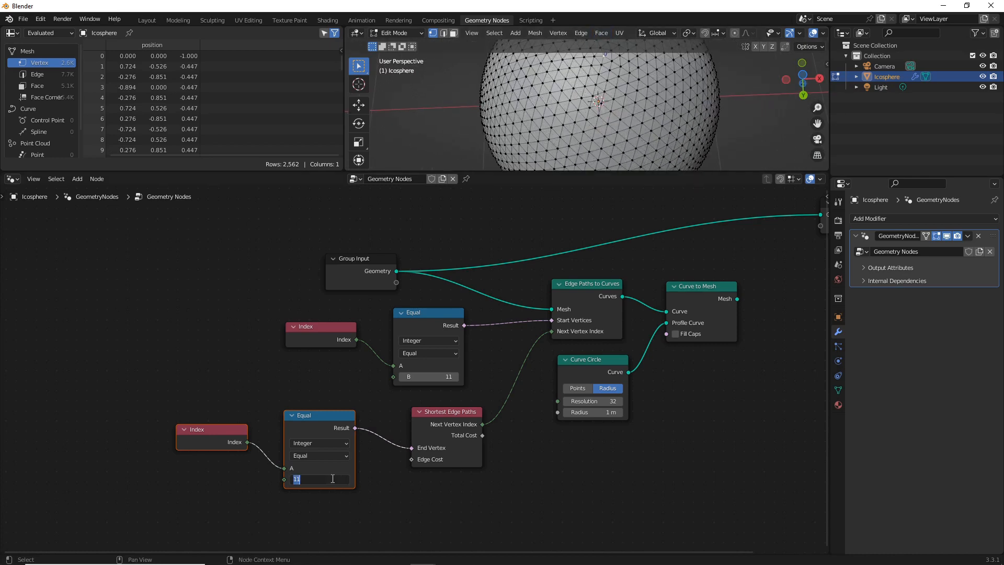
{"action": "key", "text": "Return"}
{"action": "left_click", "coordinate": [575, 471]}
Insert a Join Geometry node before Group Output and link the Mesh output of Curve to Mesh into it.
{"action": "scroll", "coordinate": [629, 354], "scroll_direction": "down", "scroll_amount": 1}
{"action": "middle_click_drag", "start_coordinate": [629, 354], "coordinate": [454, 389]}
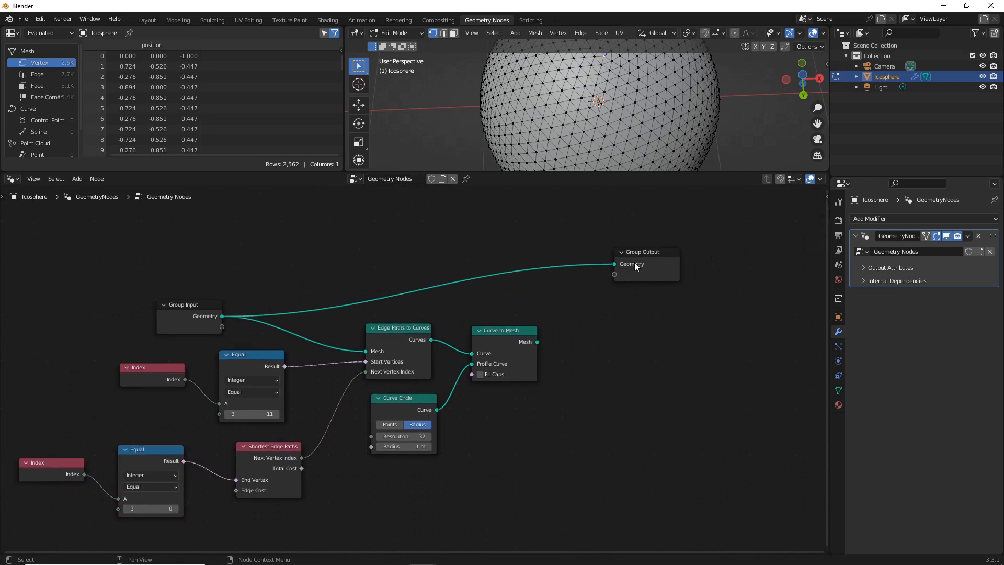
{"action": "left_click_drag", "start_coordinate": [636, 253], "coordinate": [722, 272]}
{"action": "key", "text": "shift+a"}
{"action": "left_click", "coordinate": [651, 249]}
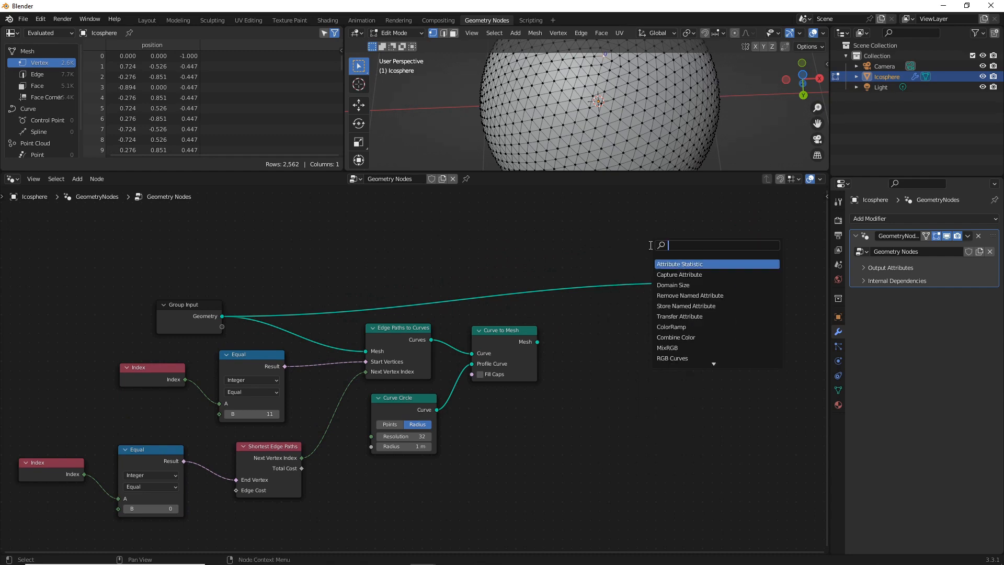
{"action": "type", "text": "join"}
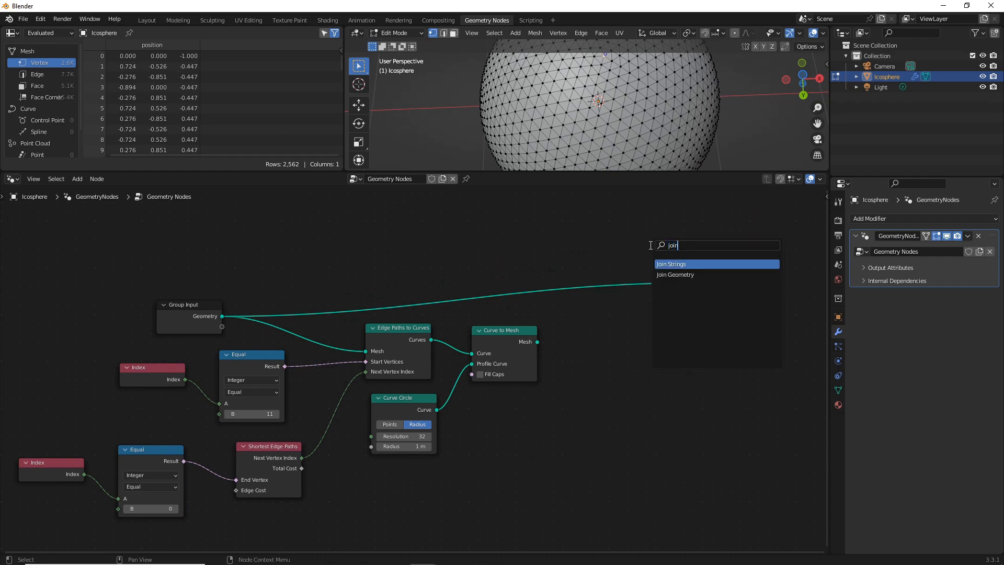
{"action": "key", "text": "Down"}
{"action": "key", "text": "Return"}
{"action": "left_click", "coordinate": [644, 304]}
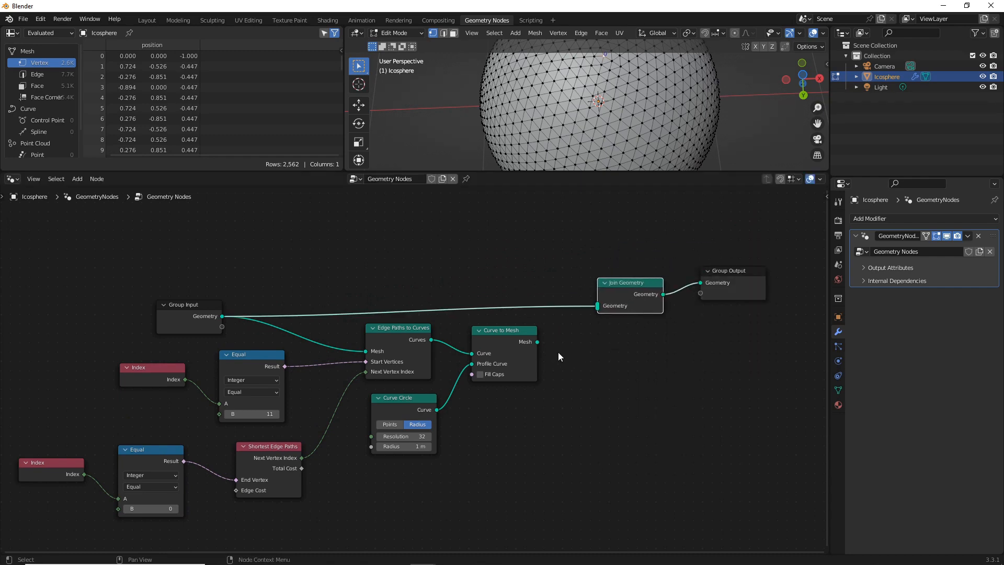
{"action": "left_click_drag", "start_coordinate": [537, 342], "coordinate": [598, 307]}
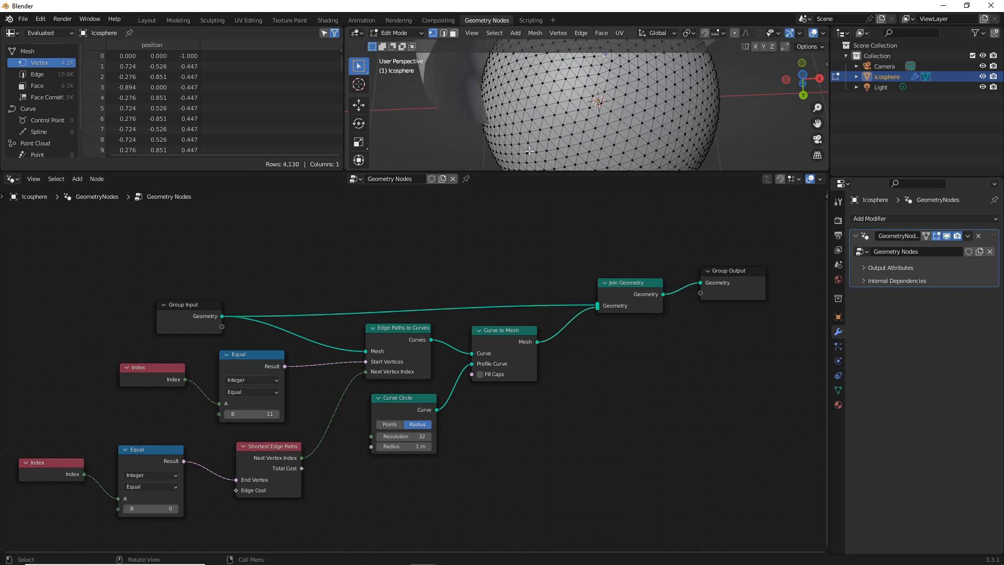
Set the Curve Circle node's radius to 0.01 m.
{"action": "middle_click_drag", "start_coordinate": [570, 101], "coordinate": [385, 169]}
{"action": "scroll", "coordinate": [422, 468], "scroll_direction": "up", "scroll_amount": 1}
{"action": "left_click", "coordinate": [413, 466]}
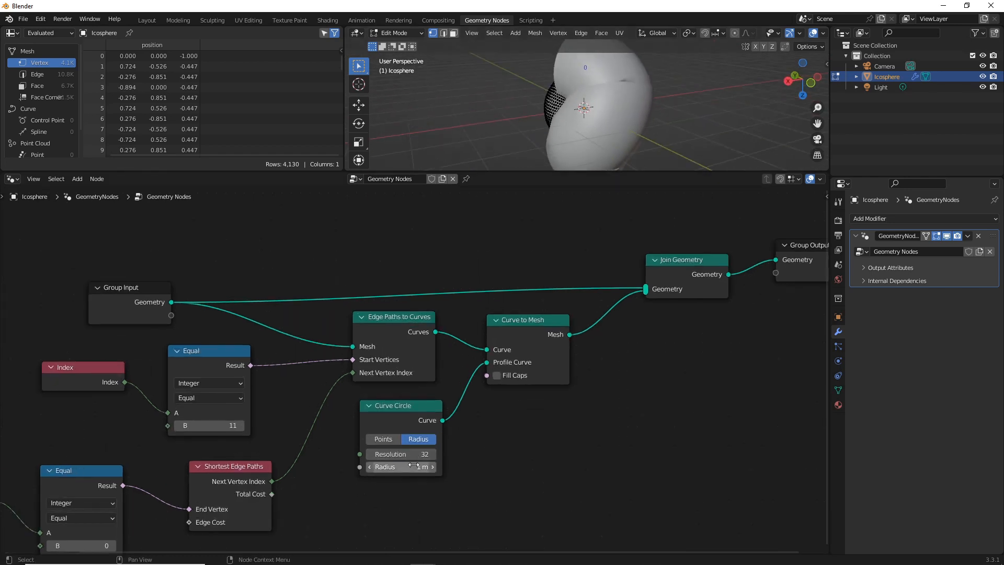
{"action": "type", "text": "0"}
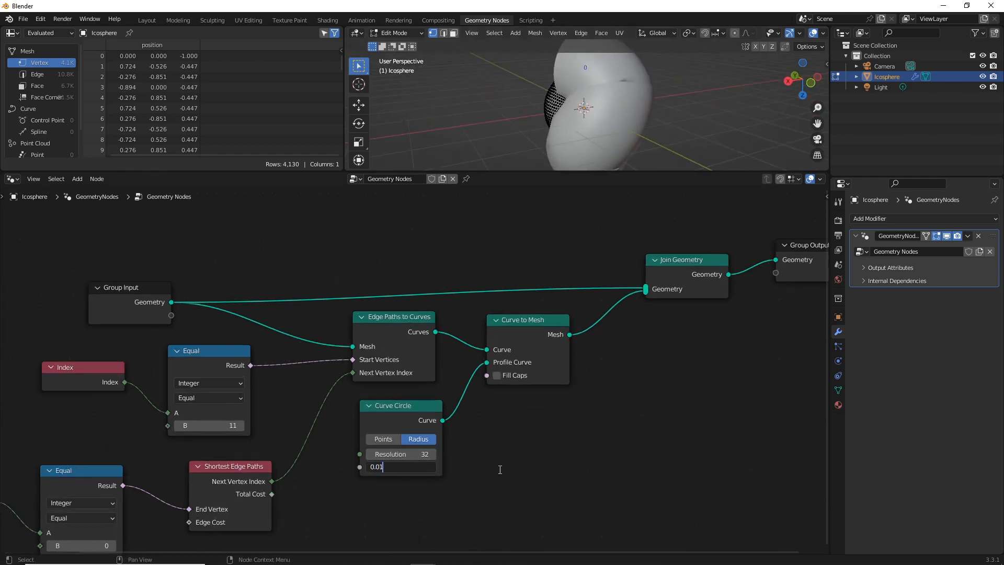
{"action": "type", "text": ".01"}
{"action": "key", "text": "Return"}
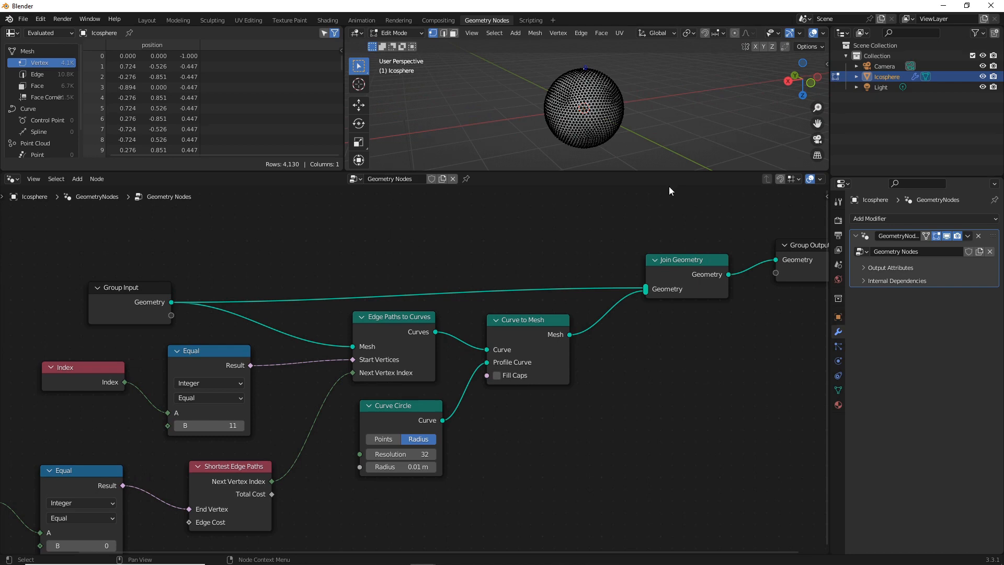
Check the path on the sphere and set the Curve Circle node's radius to 0.025 m.
{"action": "scroll", "coordinate": [599, 111], "scroll_direction": "up", "scroll_amount": 3}
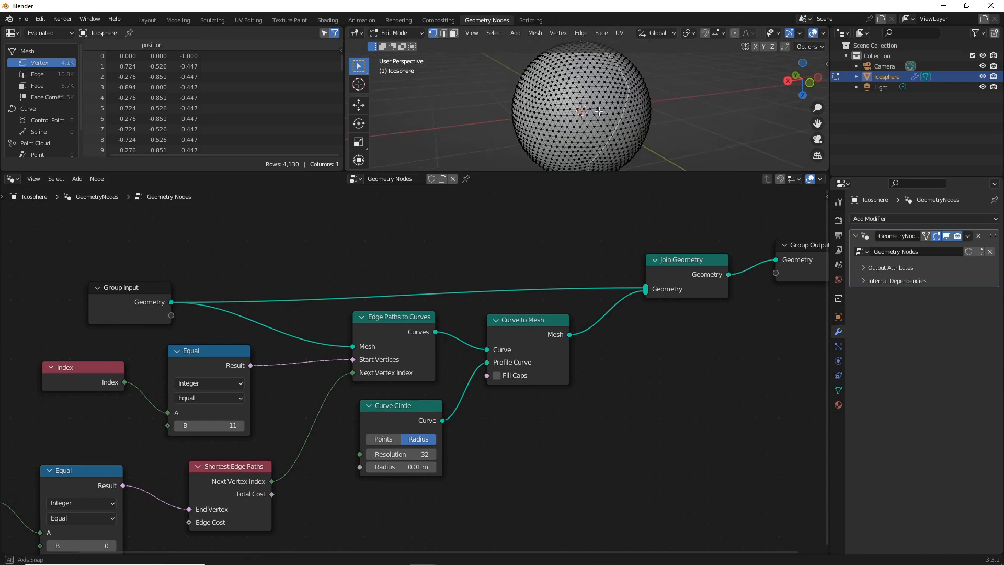
{"action": "middle_click_drag", "start_coordinate": [598, 111], "coordinate": [612, 113]}
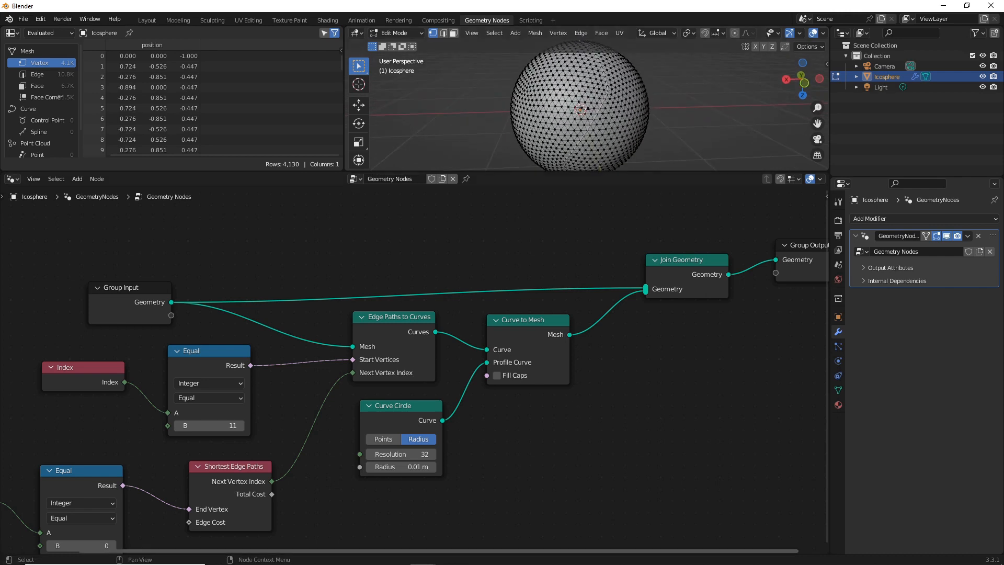
{"action": "left_click", "coordinate": [412, 465]}
{"action": "type", "text": "0.025"}
{"action": "key", "text": "Return"}
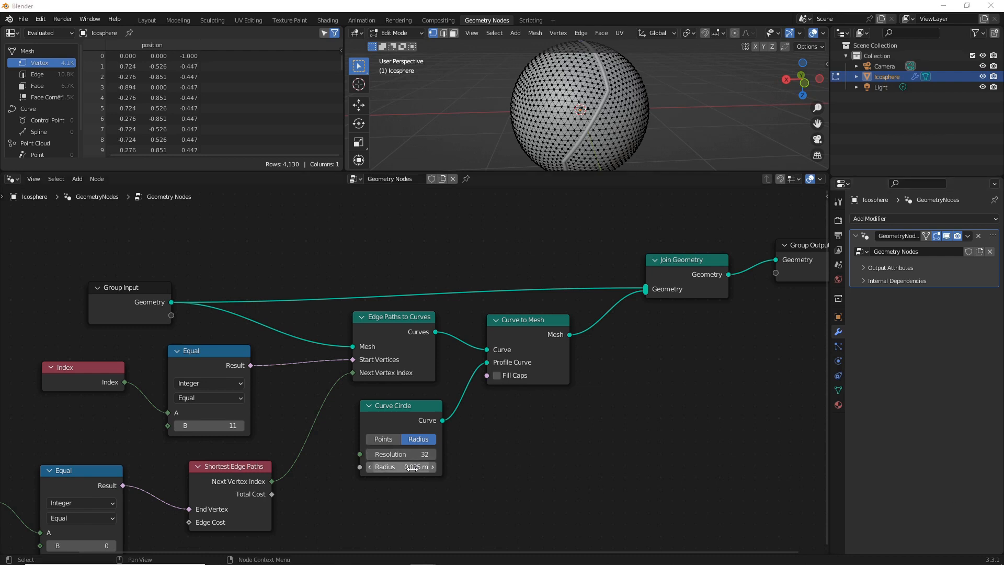
{"action": "left_click", "coordinate": [431, 470]}
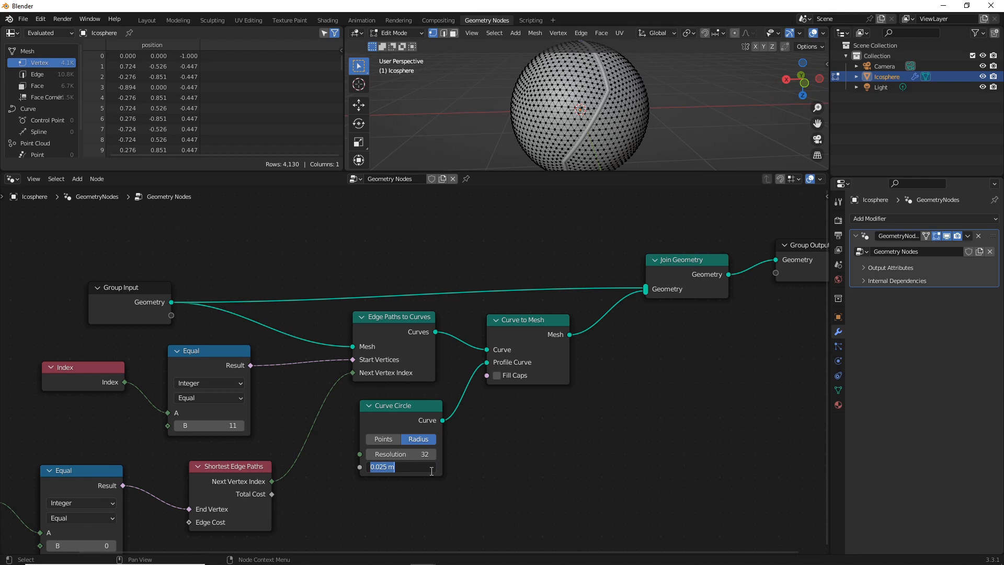
{"action": "left_click", "coordinate": [581, 437]}
{"action": "left_click", "coordinate": [548, 321]}
{"action": "left_click", "coordinate": [574, 309]}
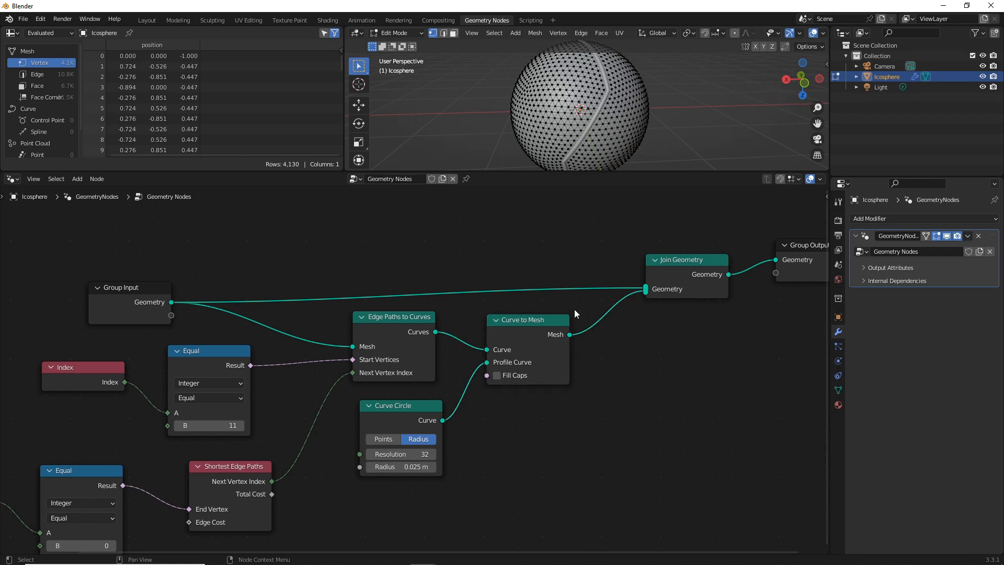
Insert a Set Material node between Curve to Mesh and Join Geometry.
{"action": "middle_click_drag", "start_coordinate": [452, 468], "coordinate": [270, 461]}
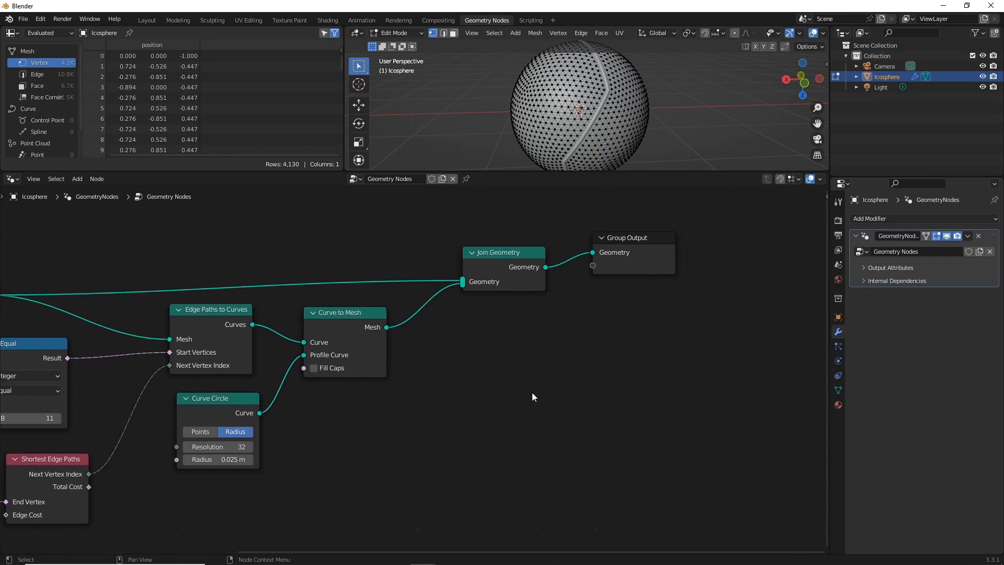
{"action": "key", "text": "shift+a"}
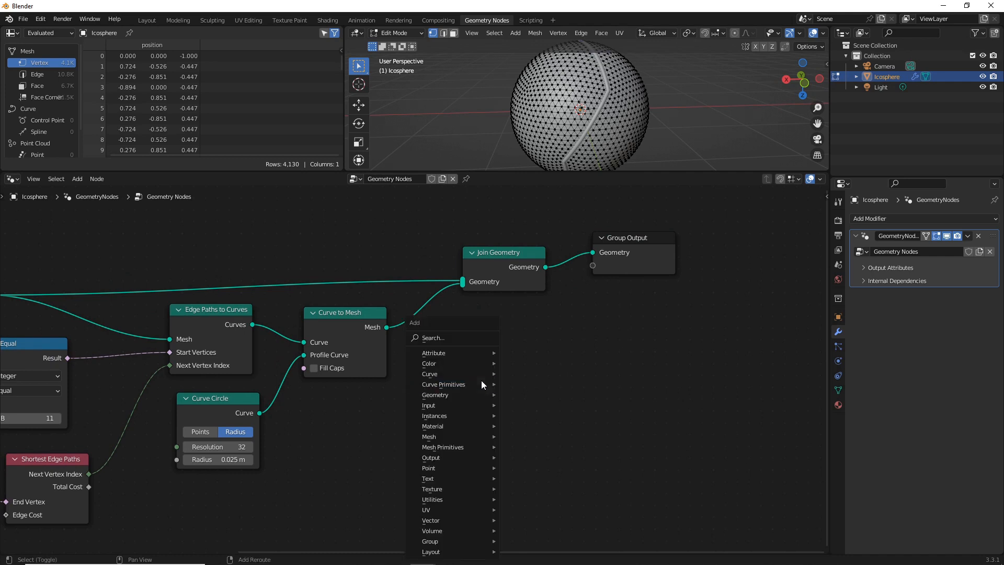
{"action": "left_click", "coordinate": [442, 341]}
{"action": "type", "text": "set"}
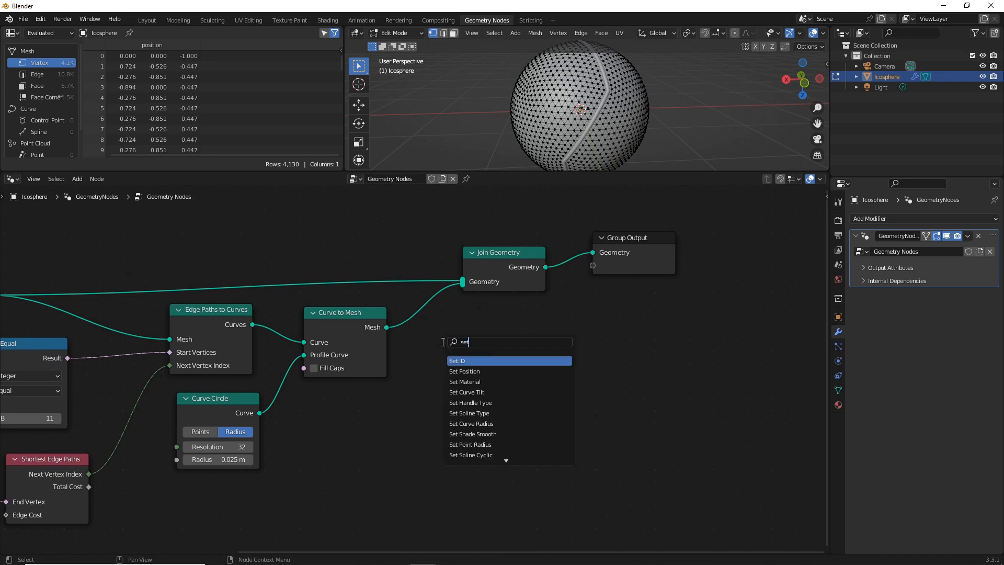
{"action": "left_click", "coordinate": [472, 381]}
{"action": "left_click", "coordinate": [473, 335]}
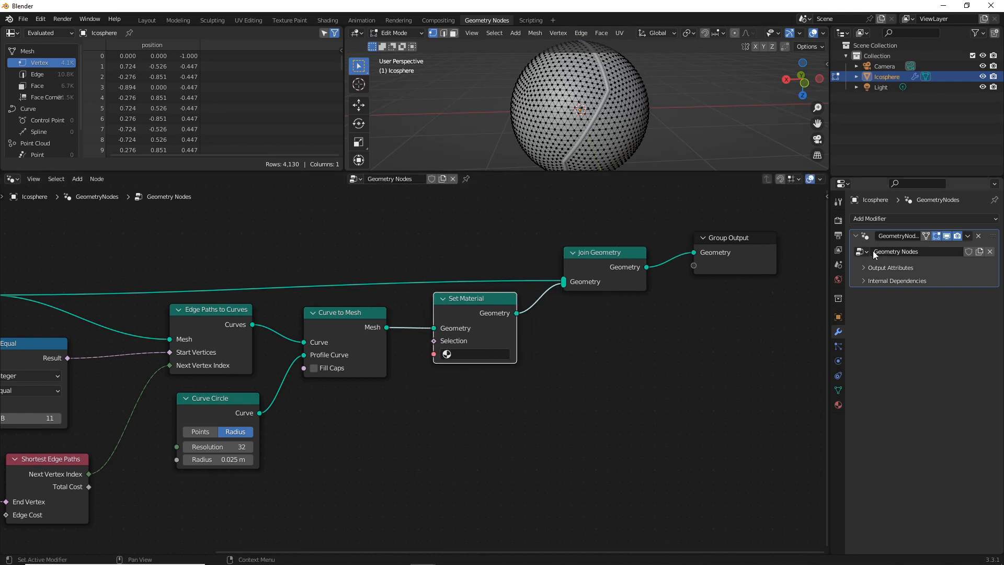
Create a new material named EMISSION on the ico sphere and set its surface shader to Emission.
{"action": "left_click", "coordinate": [839, 403]}
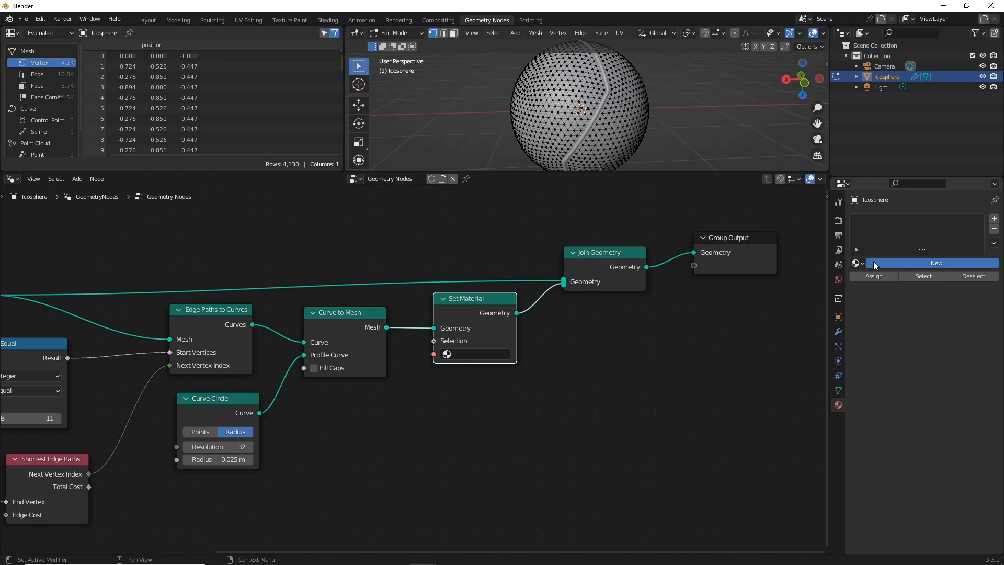
{"action": "left_click", "coordinate": [875, 263]}
{"action": "left_click", "coordinate": [904, 263]}
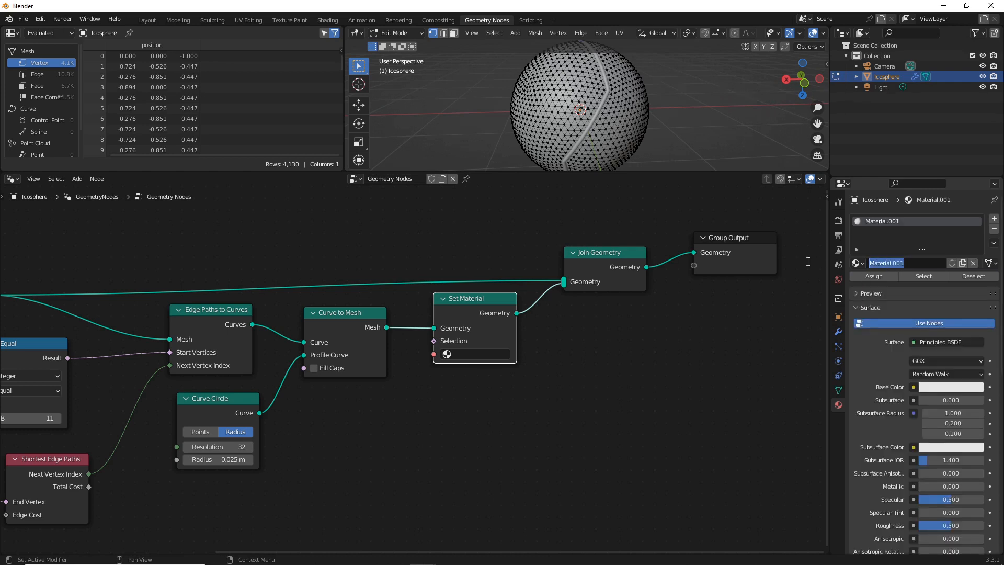
{"action": "type", "text": "EMISSION"}
{"action": "key", "text": "Return"}
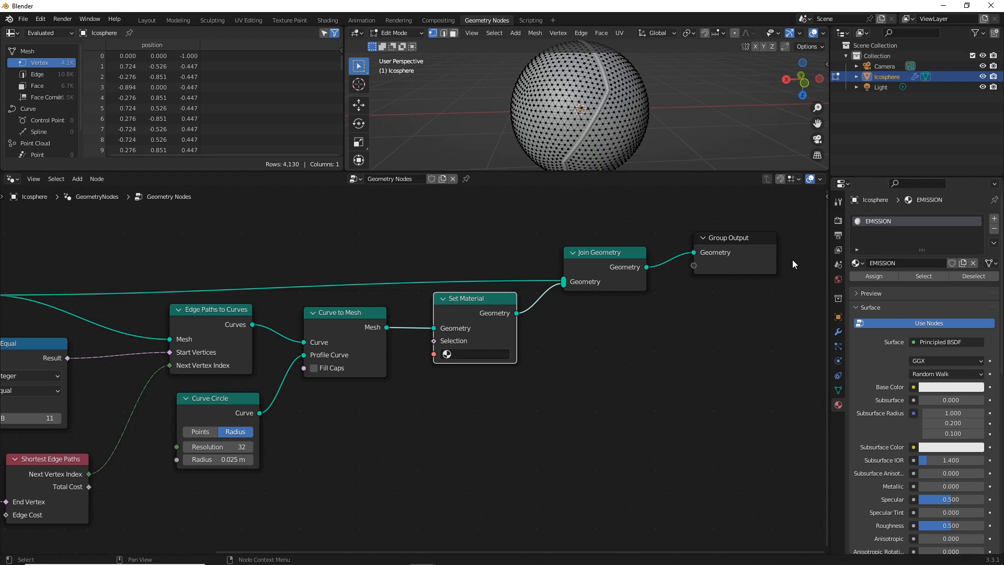
{"action": "left_click", "coordinate": [933, 344]}
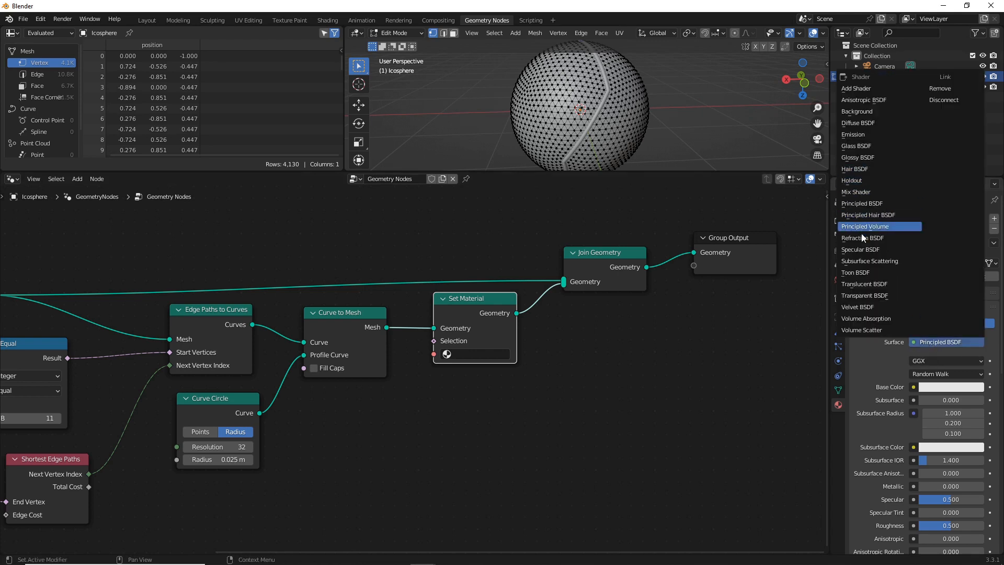
{"action": "left_click", "coordinate": [861, 135]}
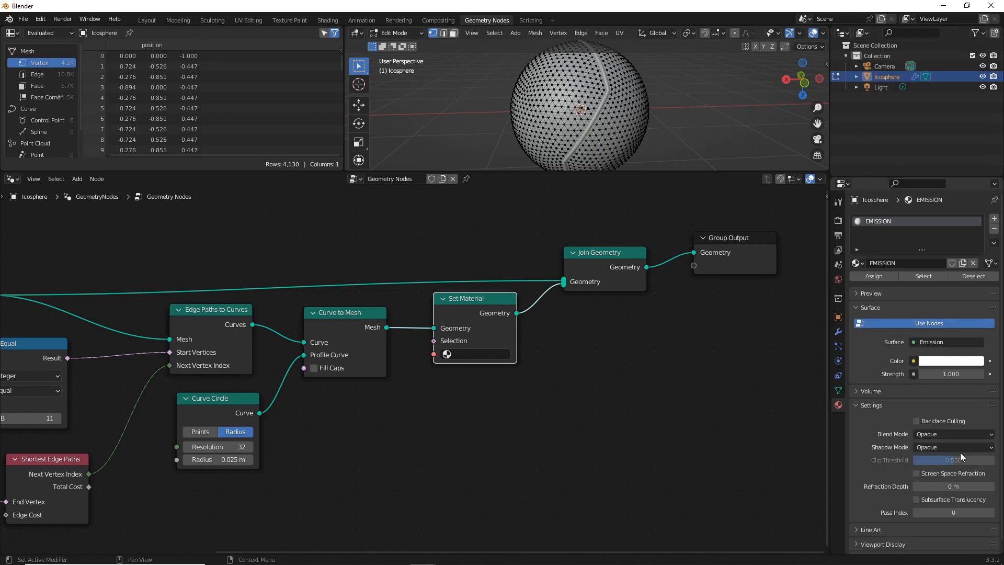
Give the EMISSION material a saturated blue color and a strength of 100.
{"action": "left_click", "coordinate": [951, 361]}
{"action": "left_click_drag", "start_coordinate": [930, 228], "coordinate": [954, 219]}
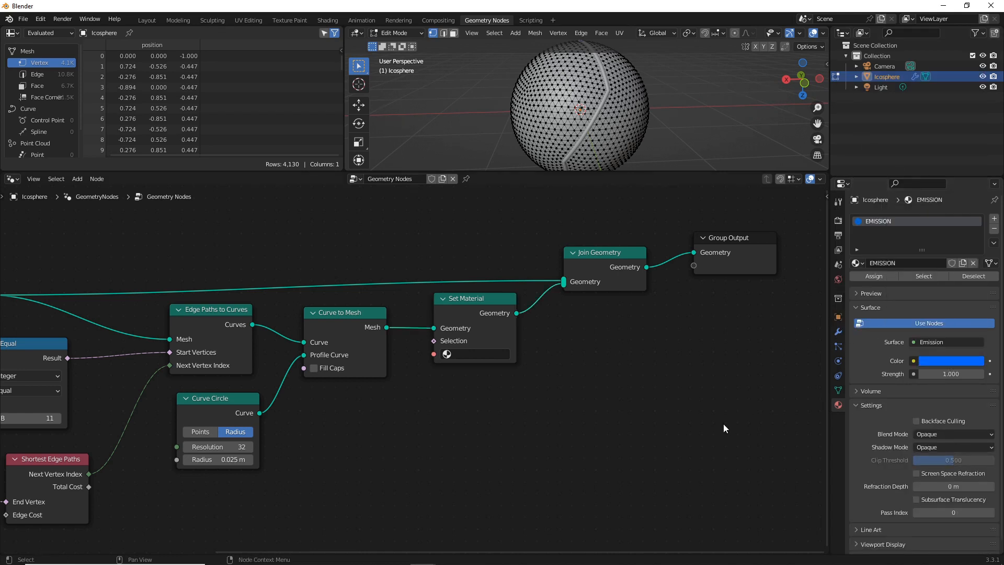
{"action": "left_click", "coordinate": [966, 372]}
{"action": "type", "text": "10"}
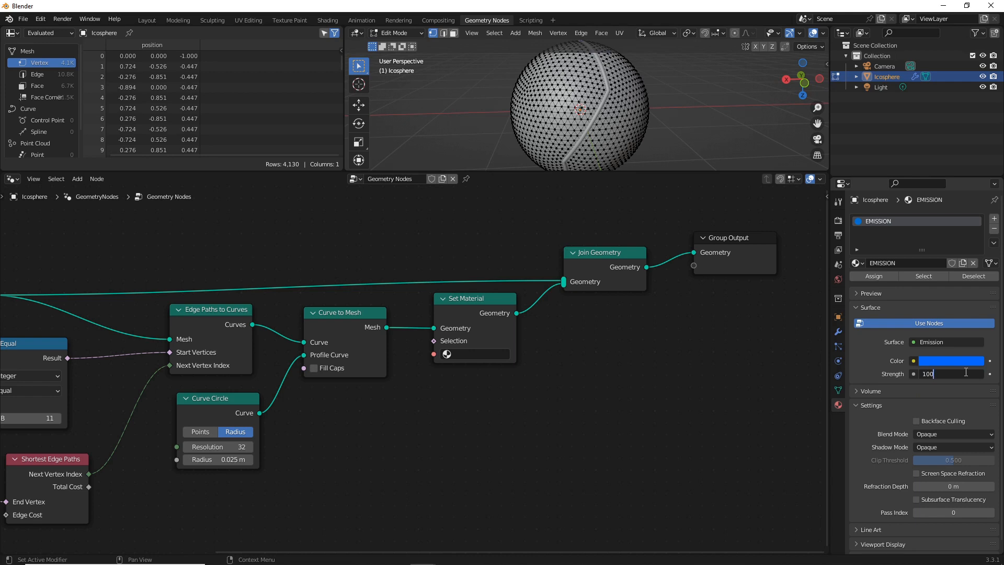
{"action": "type", "text": "0"}
{"action": "key", "text": "Return"}
Assign the EMISSION material in the Set Material node.
{"action": "left_click", "coordinate": [448, 354]}
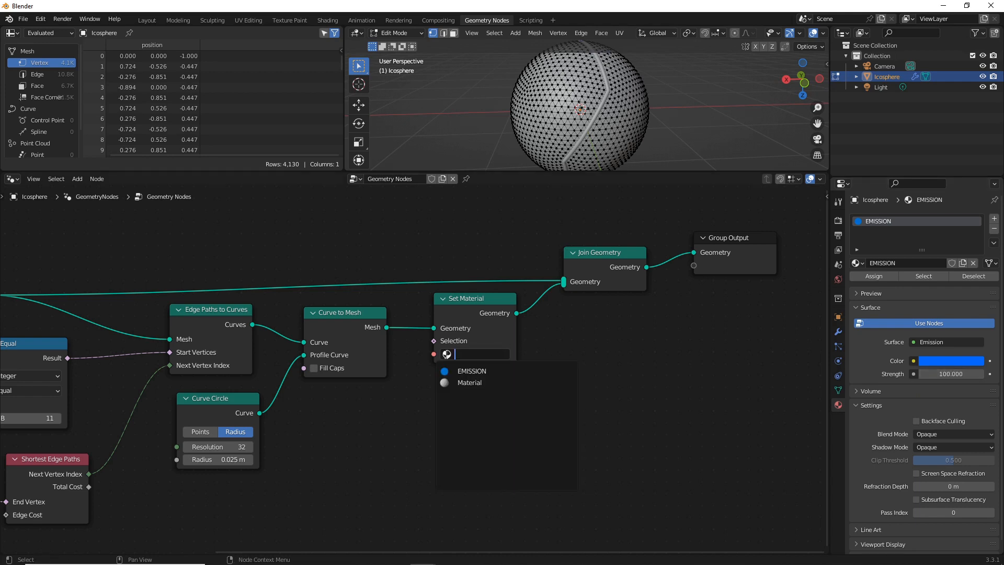
{"action": "left_click", "coordinate": [463, 371]}
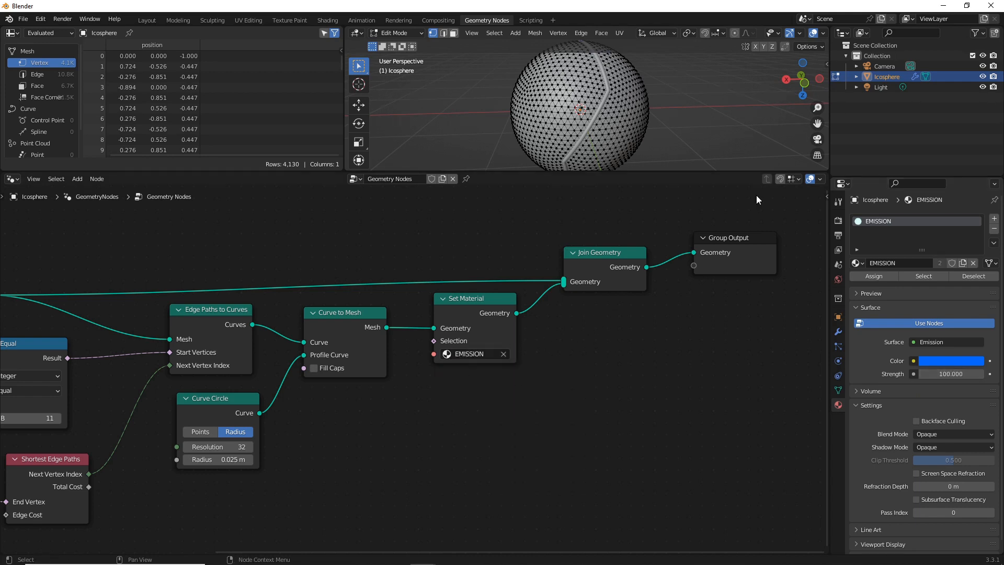
Return the ico sphere to Object Mode and display the viewport in Material Preview shading.
{"action": "left_click", "coordinate": [394, 33]}
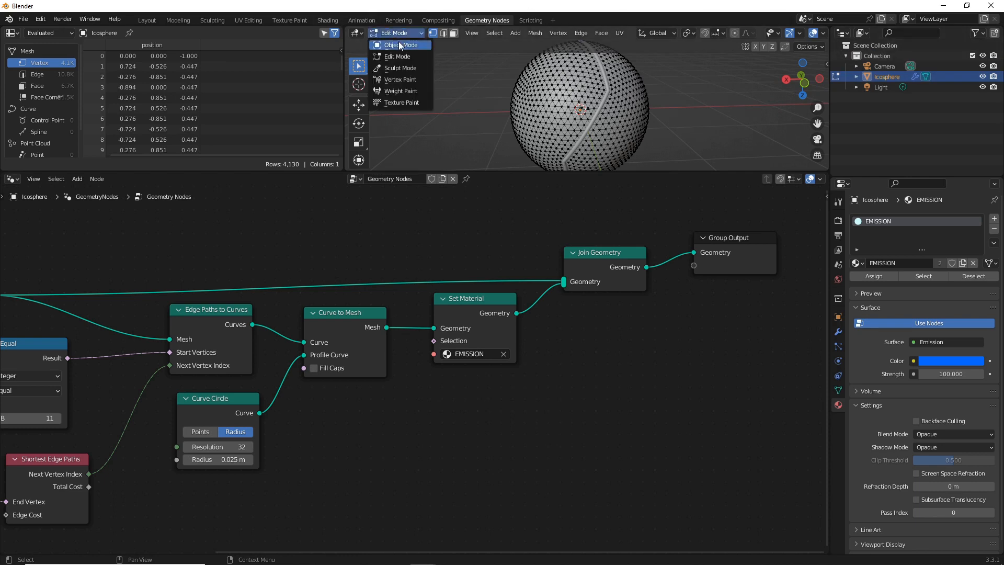
{"action": "left_click", "coordinate": [400, 45]}
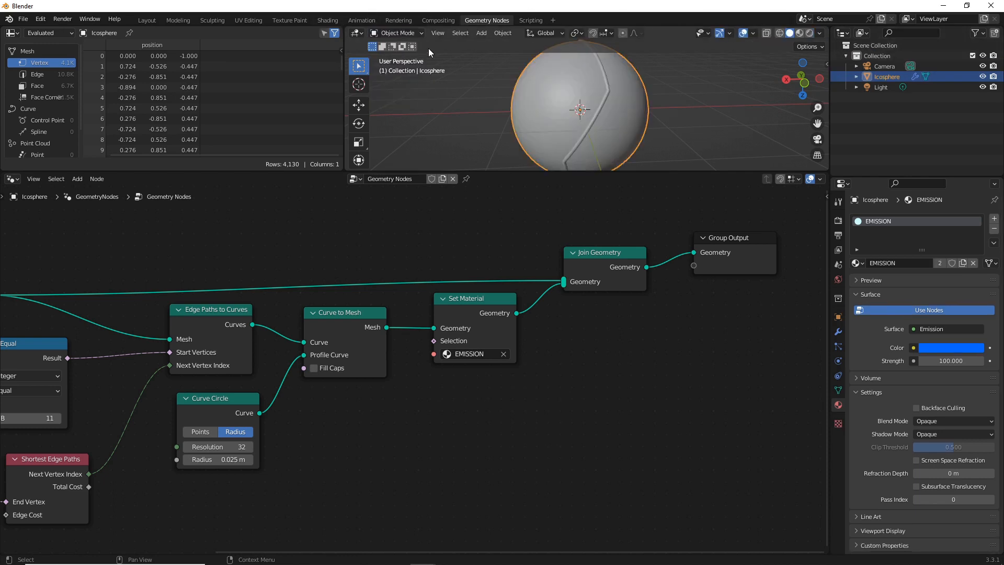
{"action": "left_click", "coordinate": [800, 33]}
Move the EMISSION Set Material node down and insert a second Set Material node between Group Input and Join Geometry.
{"action": "middle_click_drag", "start_coordinate": [464, 327], "coordinate": [475, 328]}
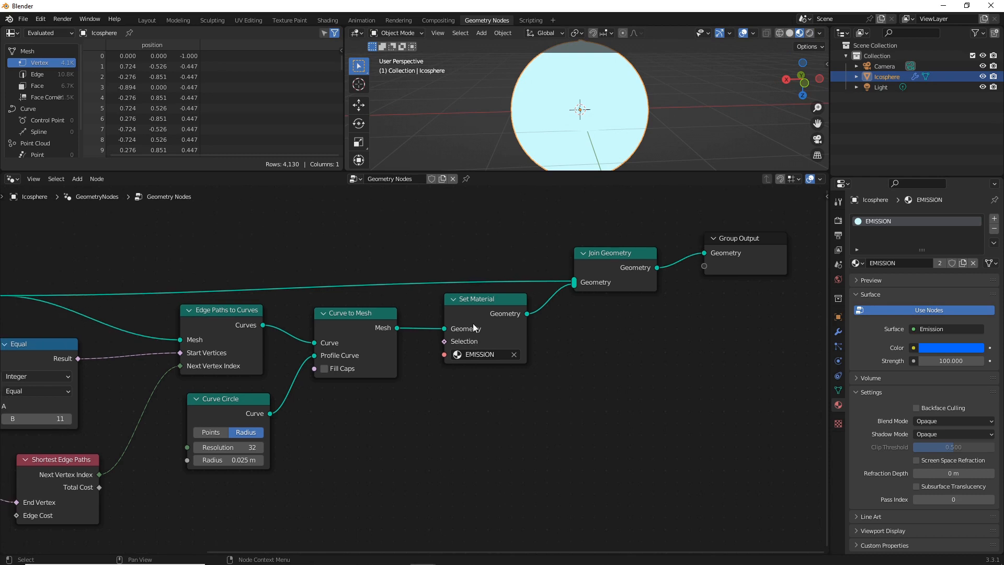
{"action": "left_click_drag", "start_coordinate": [475, 311], "coordinate": [475, 336]}
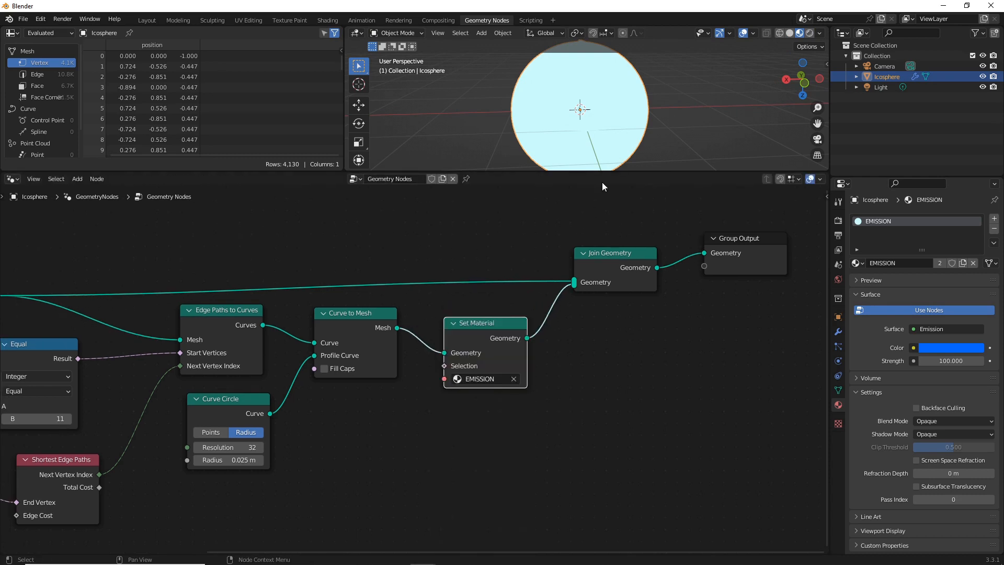
{"action": "key", "text": "shift+a"}
{"action": "type", "text": "SET"}
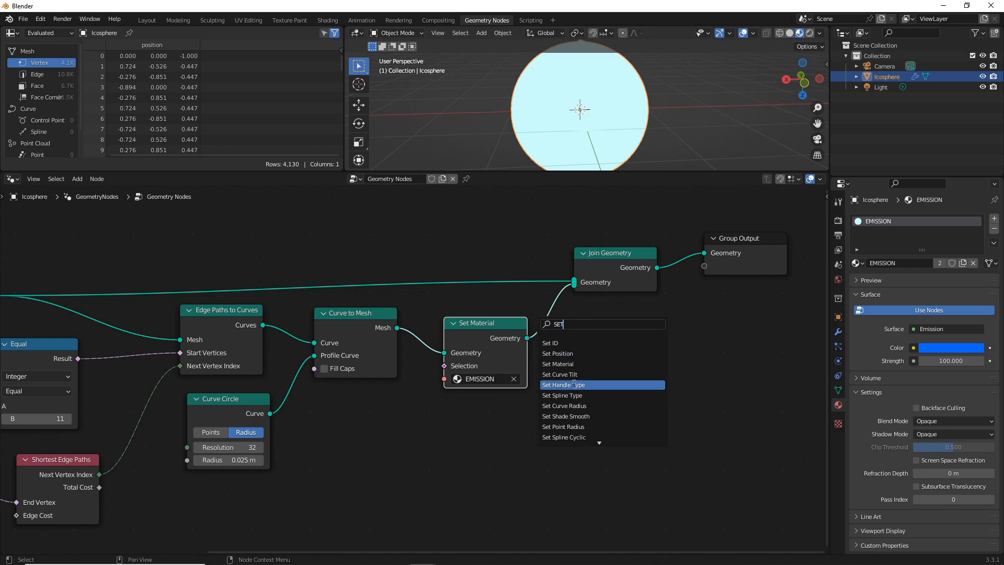
{"action": "left_click", "coordinate": [557, 364]}
{"action": "left_click", "coordinate": [486, 281]}
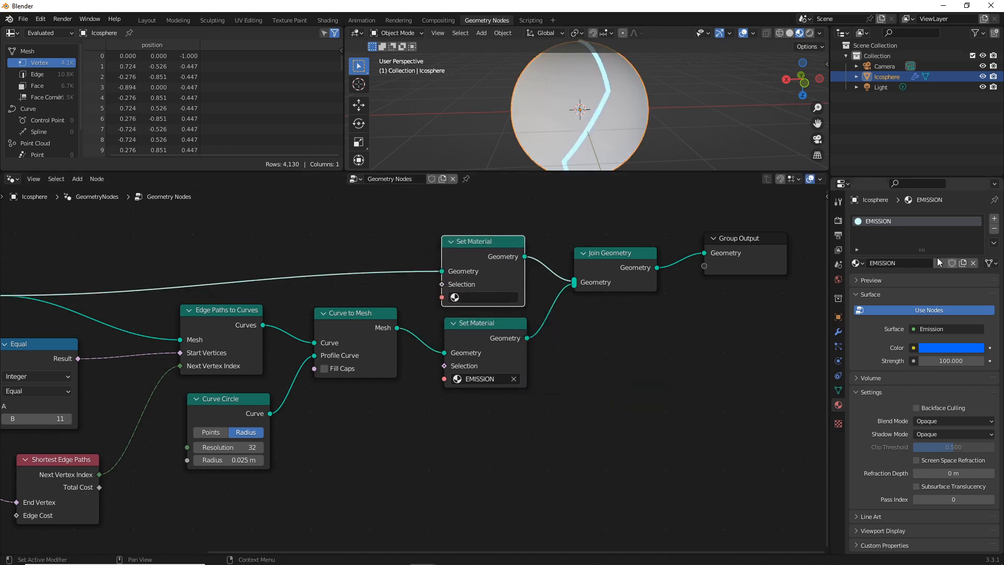
Add a second material slot with a new material to the ico sphere and assign that material in the empty Set Material node.
{"action": "left_click", "coordinate": [994, 218]}
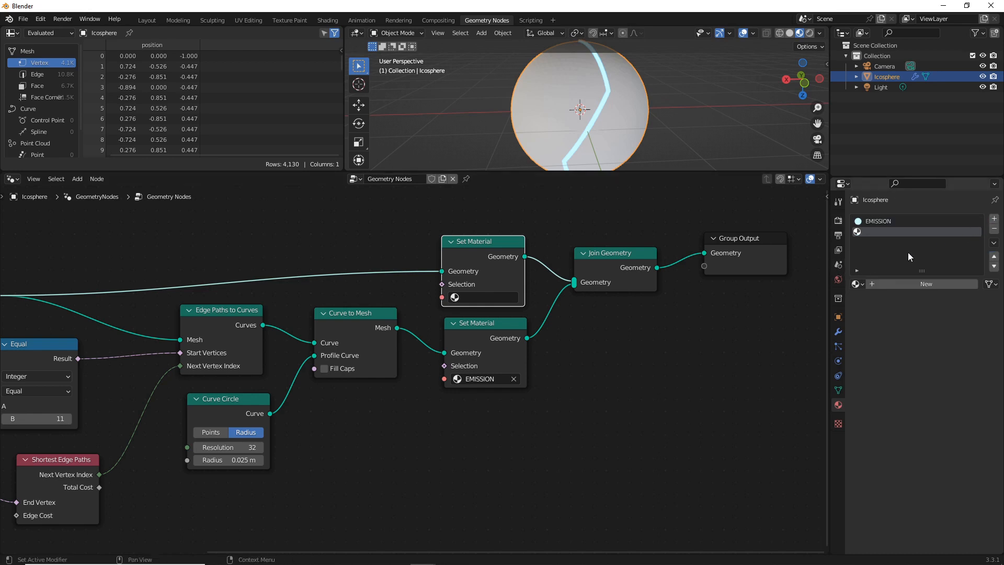
{"action": "left_click", "coordinate": [482, 297]}
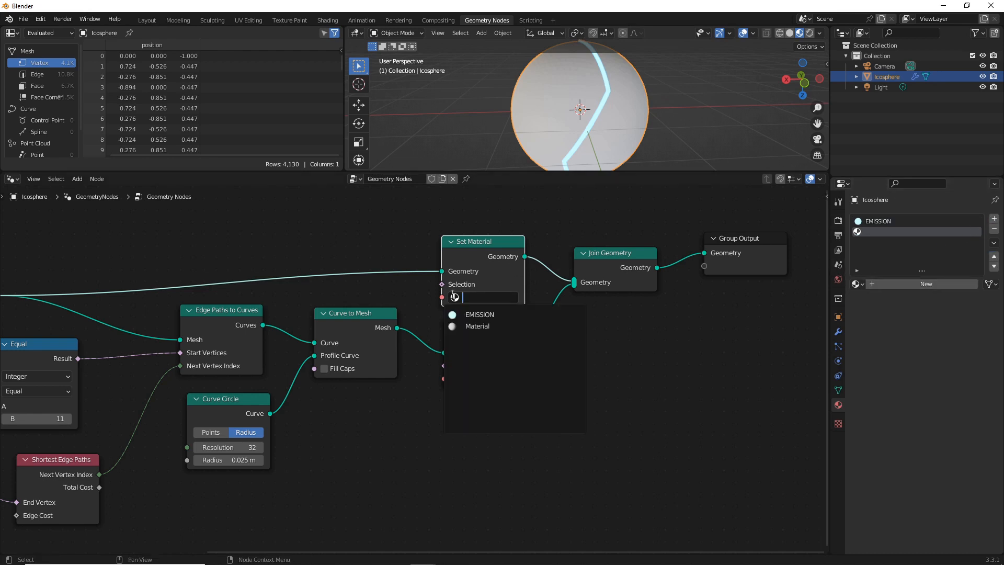
{"action": "left_click", "coordinate": [491, 327]}
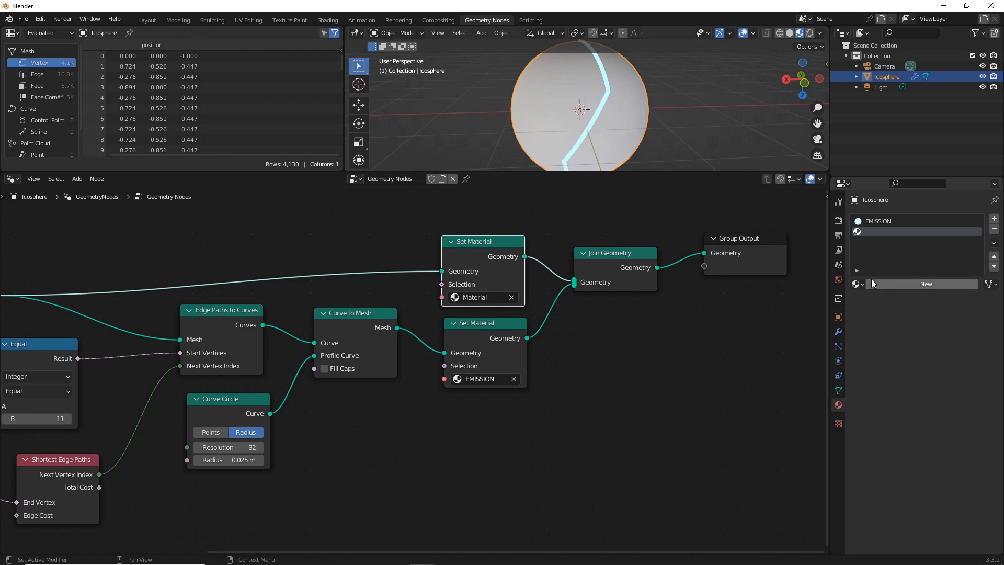
{"action": "left_click", "coordinate": [875, 284]}
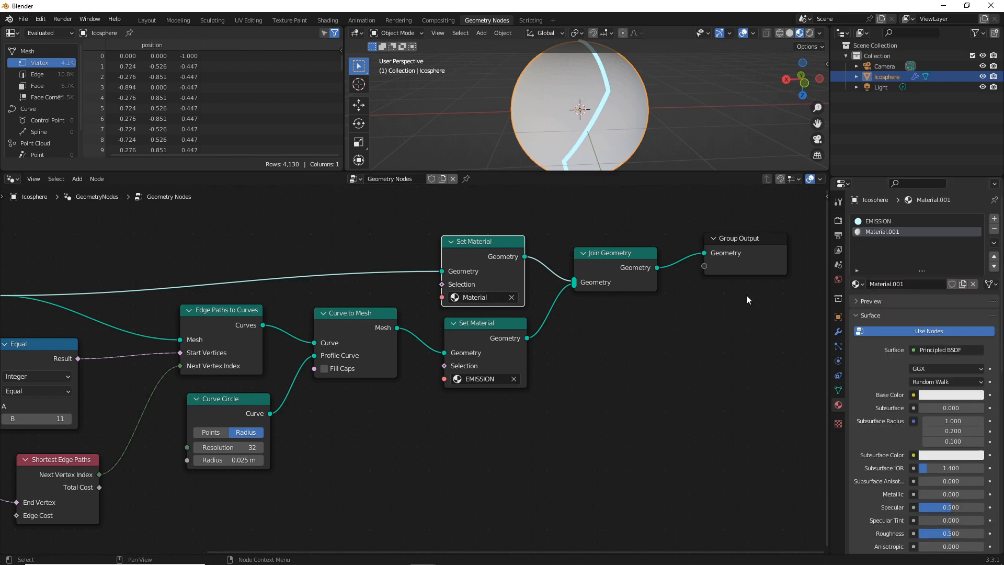
{"action": "left_click", "coordinate": [455, 296]}
{"action": "left_click", "coordinate": [484, 337]}
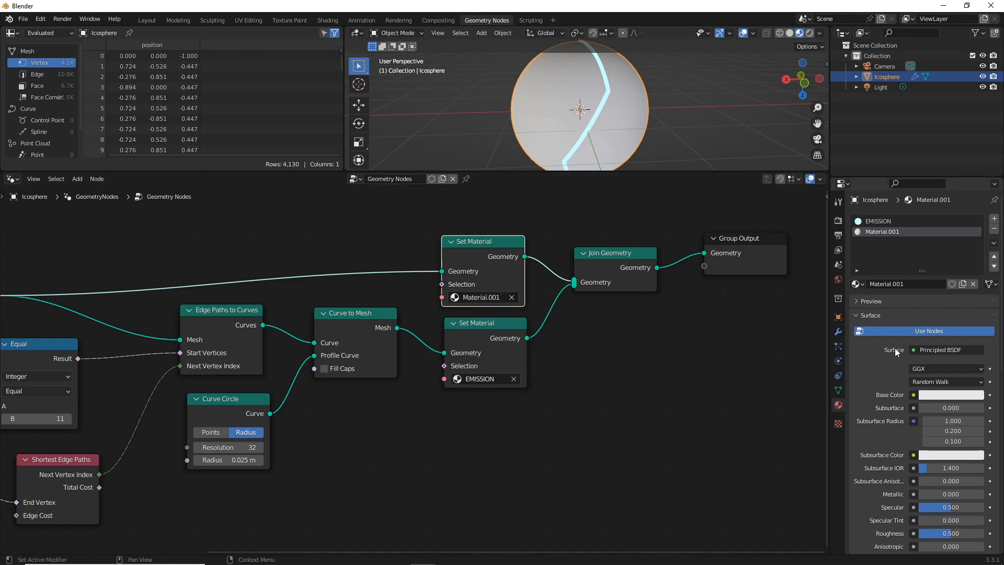
Give the sphere's new Principled BSDF material a black base color and a roughness of 0.190.
{"action": "left_click", "coordinate": [951, 395]}
{"action": "left_click_drag", "start_coordinate": [975, 268], "coordinate": [976, 313]}
{"action": "scroll", "coordinate": [946, 417], "scroll_direction": "down", "scroll_amount": 2}
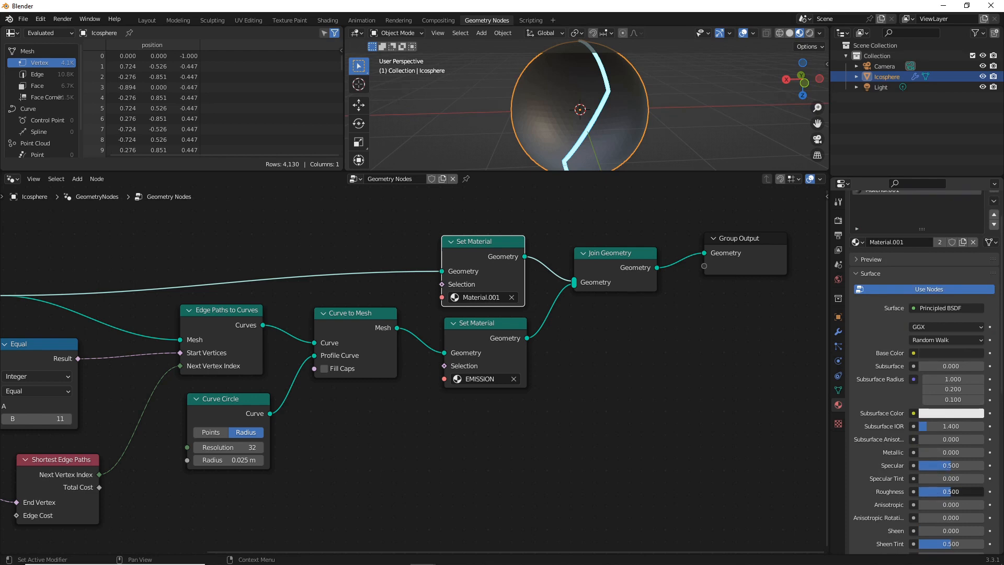
{"action": "left_click_drag", "start_coordinate": [939, 495], "coordinate": [924, 495]}
Insert a Set Shade Smooth node between the sphere's Set Material node and Join Geometry, making room for it.
{"action": "left_click_drag", "start_coordinate": [468, 244], "coordinate": [409, 234]}
{"action": "key", "text": "shift+a"}
{"action": "left_click", "coordinate": [507, 233]}
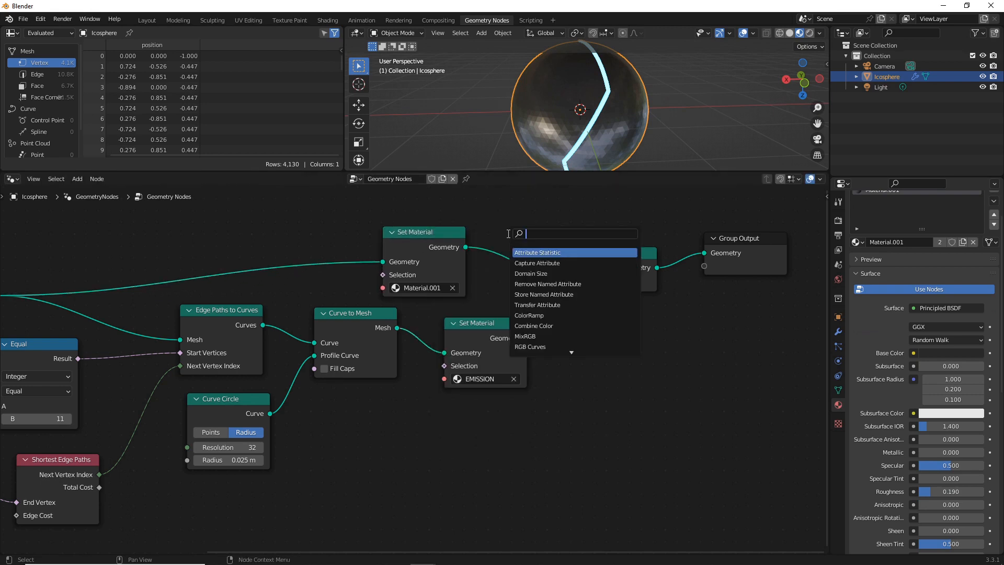
{"action": "type", "text": "SHADE"}
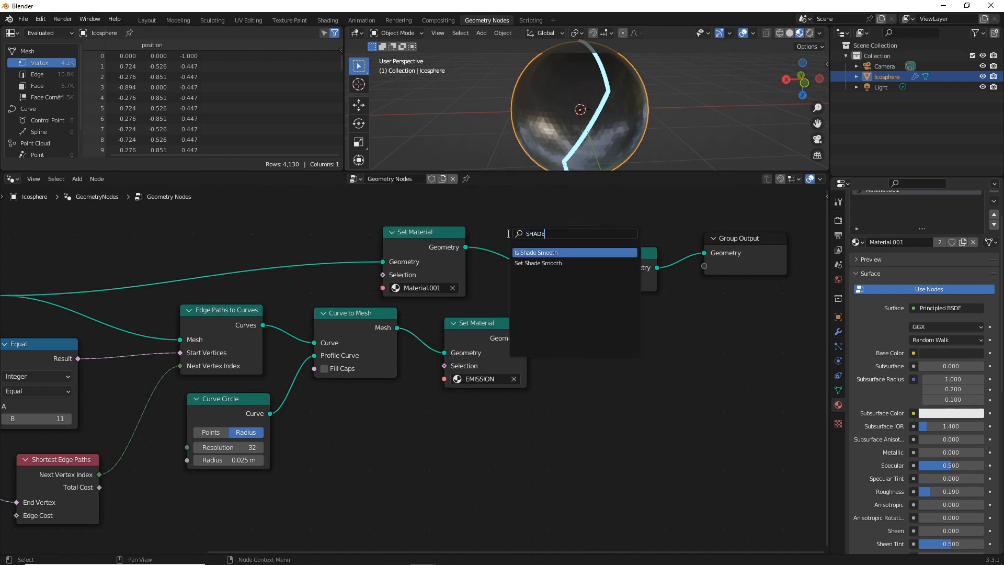
{"action": "left_click", "coordinate": [539, 263]}
{"action": "left_click", "coordinate": [567, 241]}
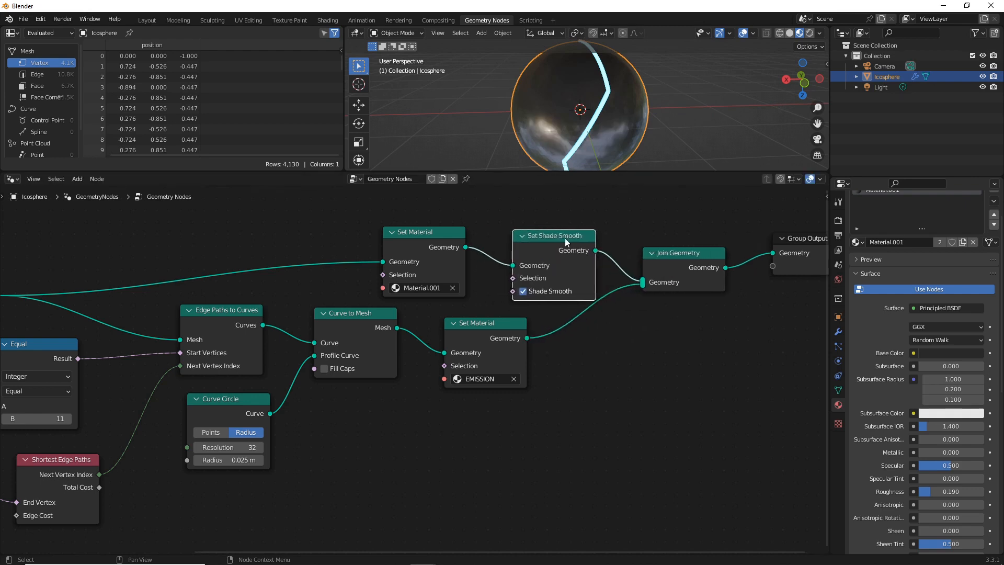
Enable Bloom in the Eevee render settings and view the glowing path around the sphere.
{"action": "middle_click_drag", "start_coordinate": [566, 99], "coordinate": [580, 152]}
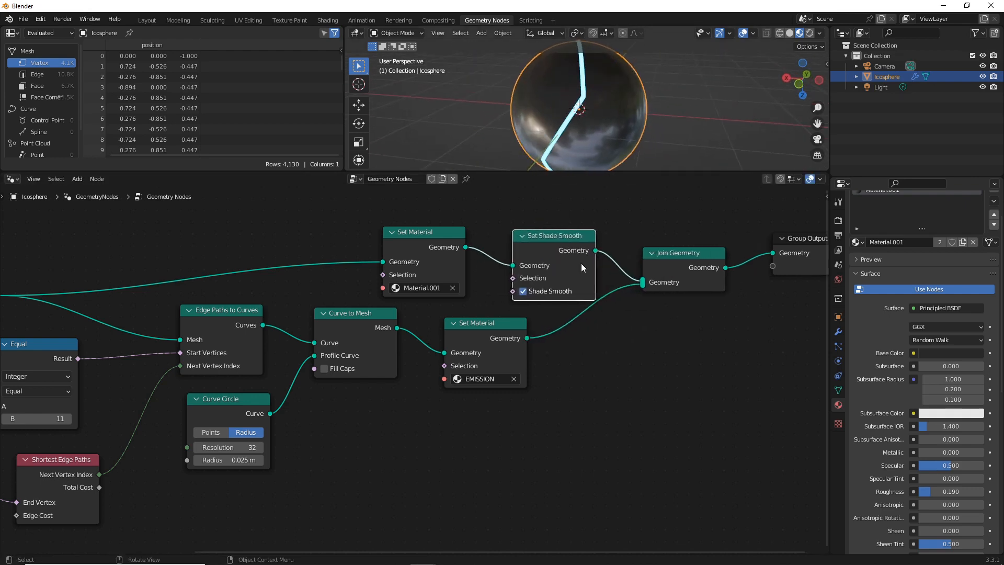
{"action": "left_click", "coordinate": [839, 221]}
{"action": "left_click", "coordinate": [864, 307]}
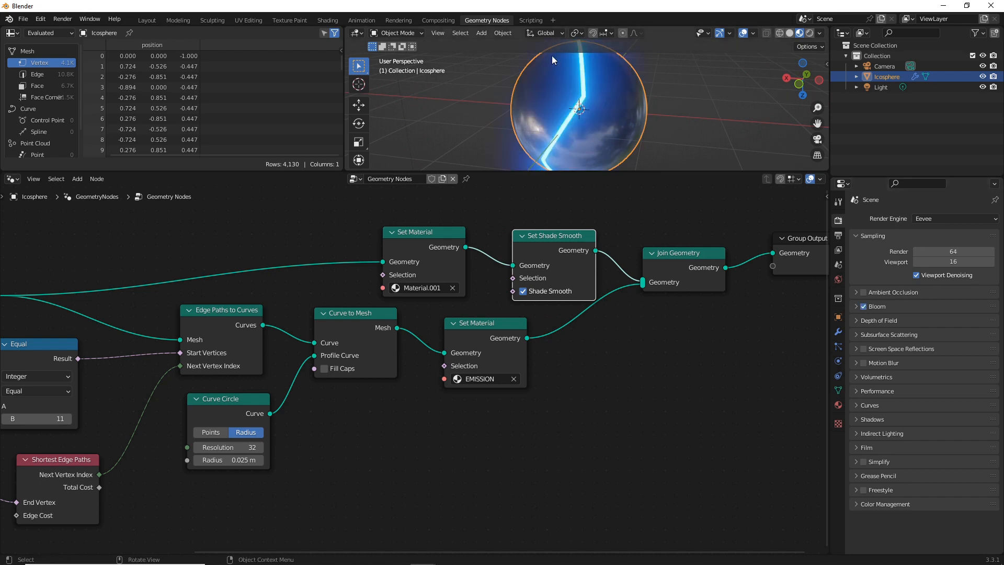
{"action": "middle_click_drag", "start_coordinate": [551, 55], "coordinate": [594, 64]}
Set the Curve Circle radius to 0.01 m to thin the glowing tube.
{"action": "middle_click_drag", "start_coordinate": [408, 380], "coordinate": [546, 341]}
{"action": "scroll", "coordinate": [408, 399], "scroll_direction": "up", "scroll_amount": 3}
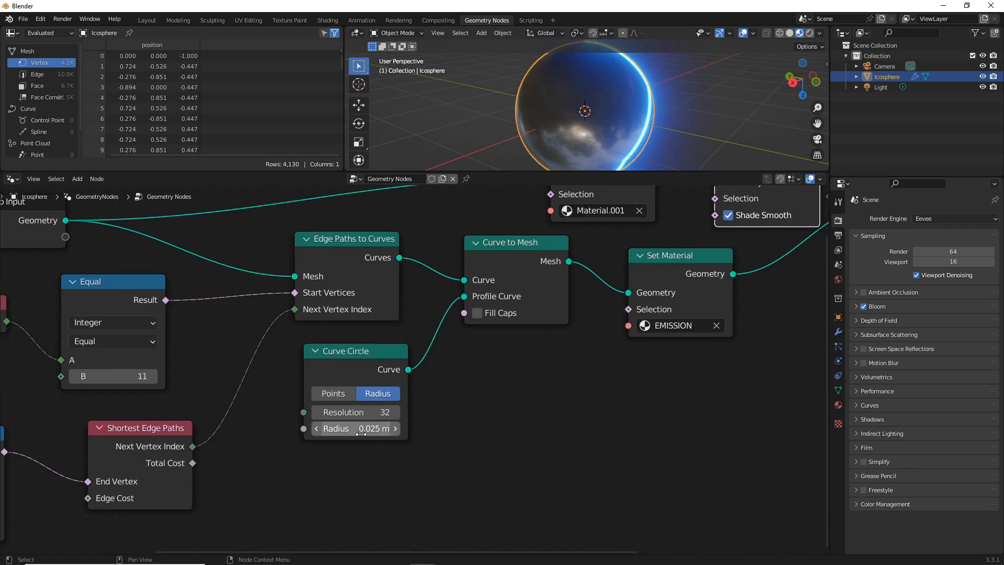
{"action": "left_click", "coordinate": [361, 434]}
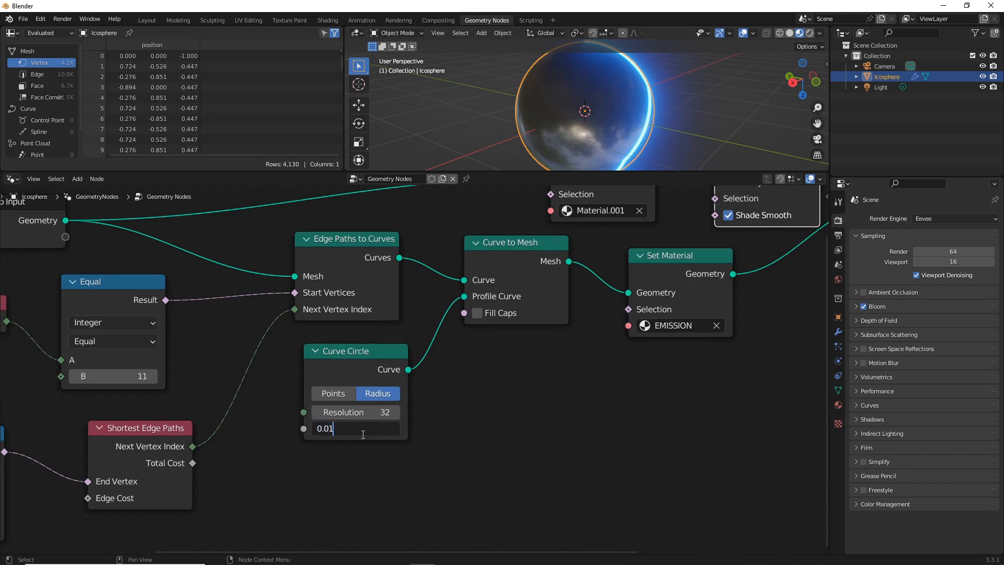
{"action": "key", "text": "Return"}
{"action": "middle_click_drag", "start_coordinate": [641, 102], "coordinate": [549, 130]}
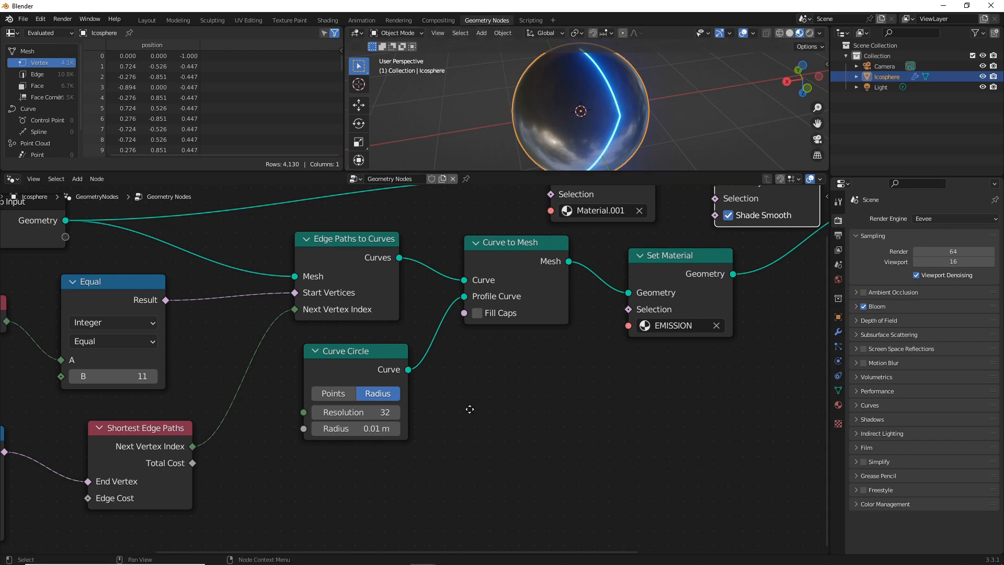
Temporarily enlarge the 3D viewport and examine the corners of the glowing path up close.
{"action": "middle_click_drag", "start_coordinate": [469, 409], "coordinate": [658, 474]}
{"action": "mouse_move", "coordinate": [579, 80]}
{"action": "middle_mouse_down"}
{"action": "mouse_move", "coordinate": [541, 64]}
{"action": "mouse_move", "coordinate": [582, 89]}
{"action": "middle_mouse_up"}
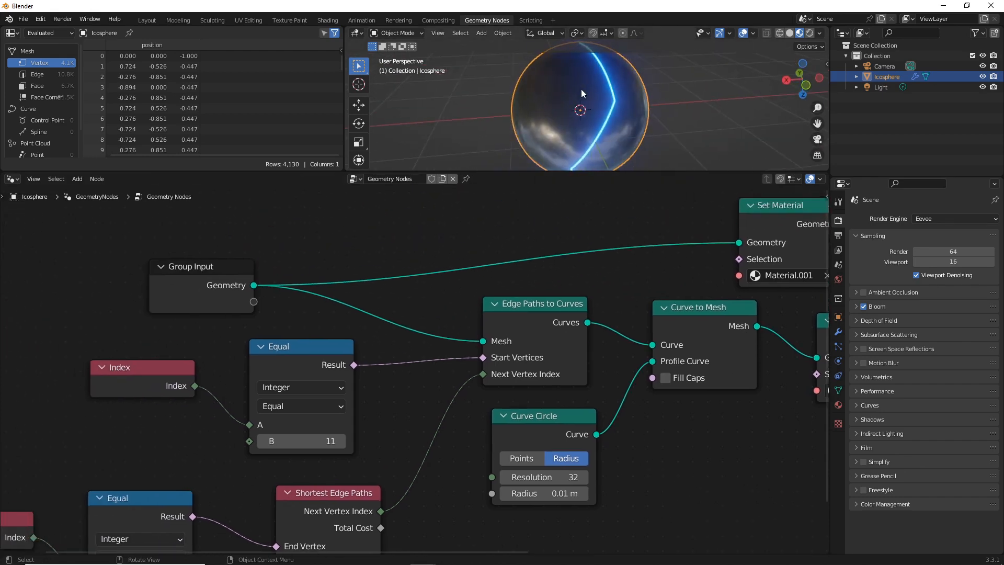
{"action": "left_click_drag", "start_coordinate": [590, 174], "coordinate": [597, 402]}
{"action": "scroll", "coordinate": [603, 247], "scroll_direction": "up", "scroll_amount": 3}
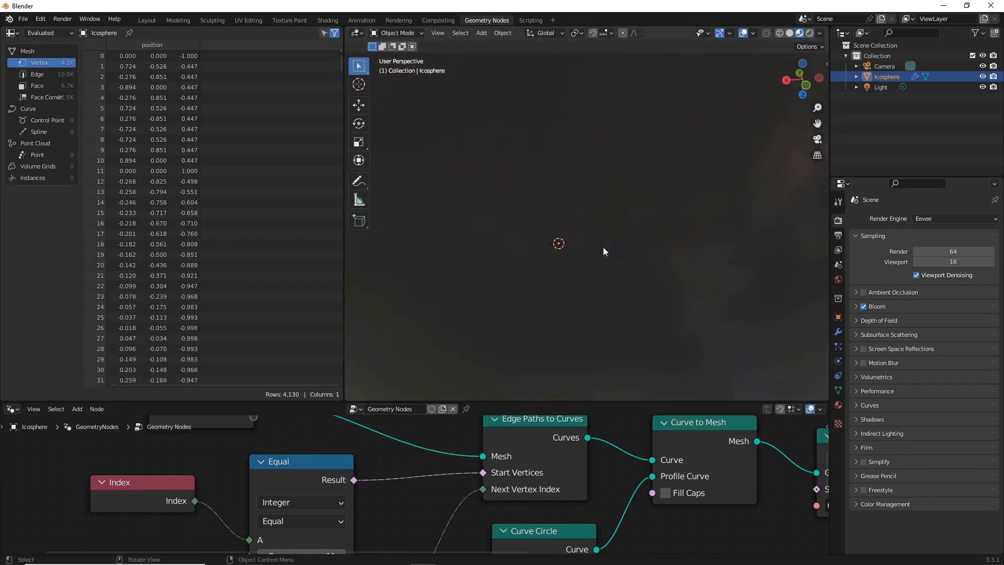
{"action": "middle_click_drag", "start_coordinate": [603, 247], "coordinate": [620, 230]}
{"action": "scroll", "coordinate": [604, 423], "scroll_direction": "down", "scroll_amount": 1}
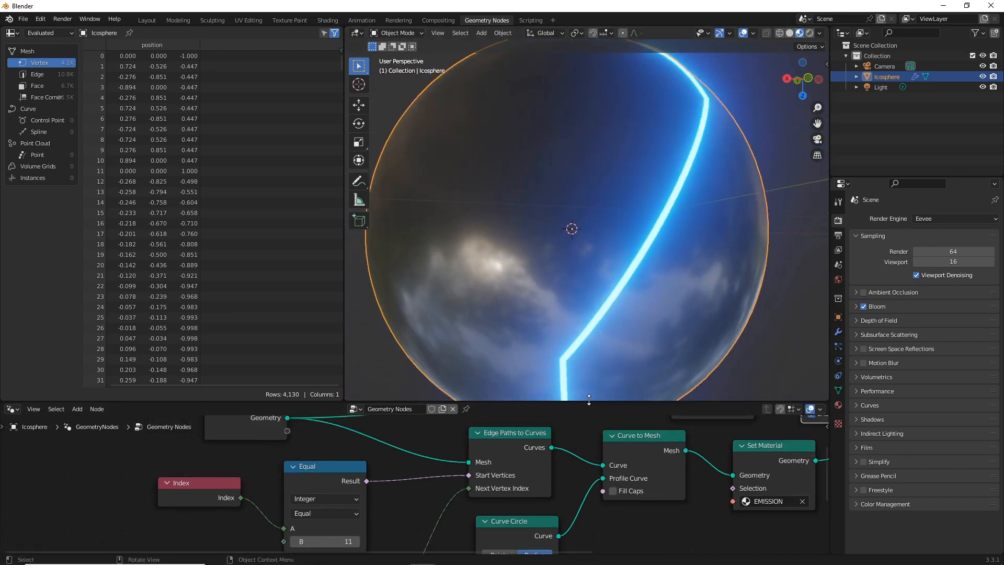
{"action": "left_click_drag", "start_coordinate": [589, 400], "coordinate": [589, 179]}
Insert a Resample Curve node between Edge Paths to Curves and Curve to Mesh, spacing the nodes apart.
{"action": "left_click_drag", "start_coordinate": [524, 318], "coordinate": [478, 313]}
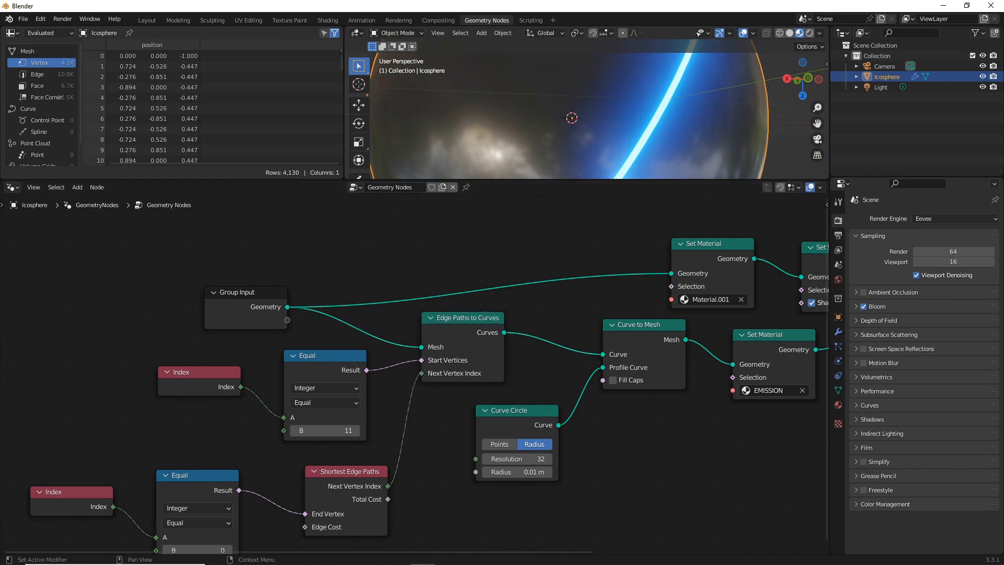
{"action": "key", "text": "shift+a"}
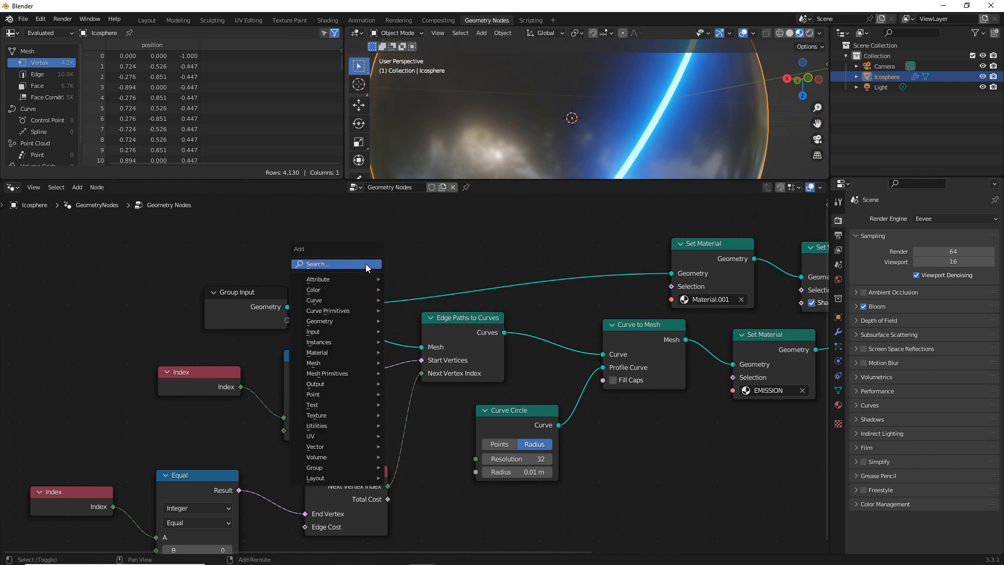
{"action": "left_click", "coordinate": [366, 263]}
{"action": "type", "text": "RESA"}
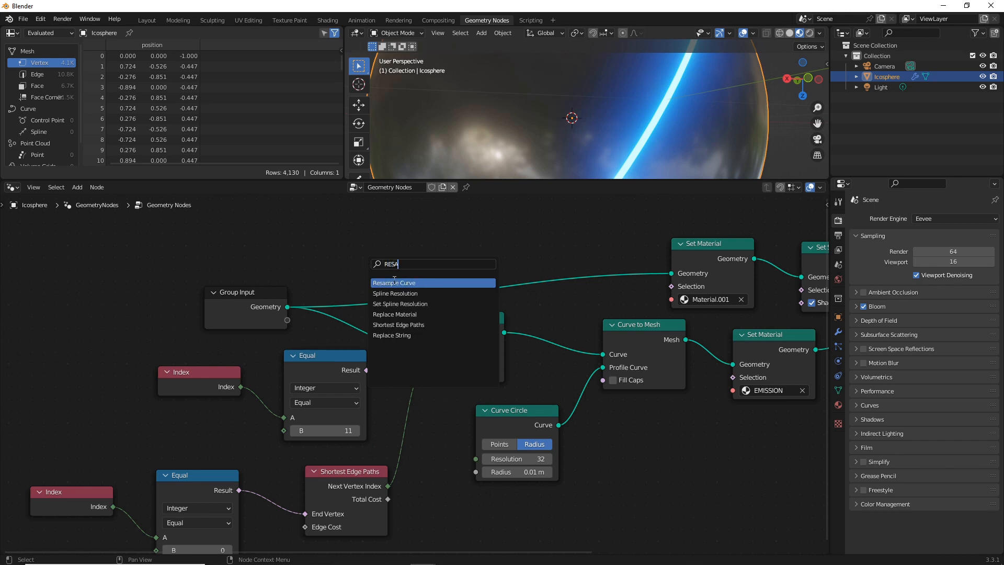
{"action": "left_click", "coordinate": [395, 280]}
{"action": "left_click", "coordinate": [573, 320]}
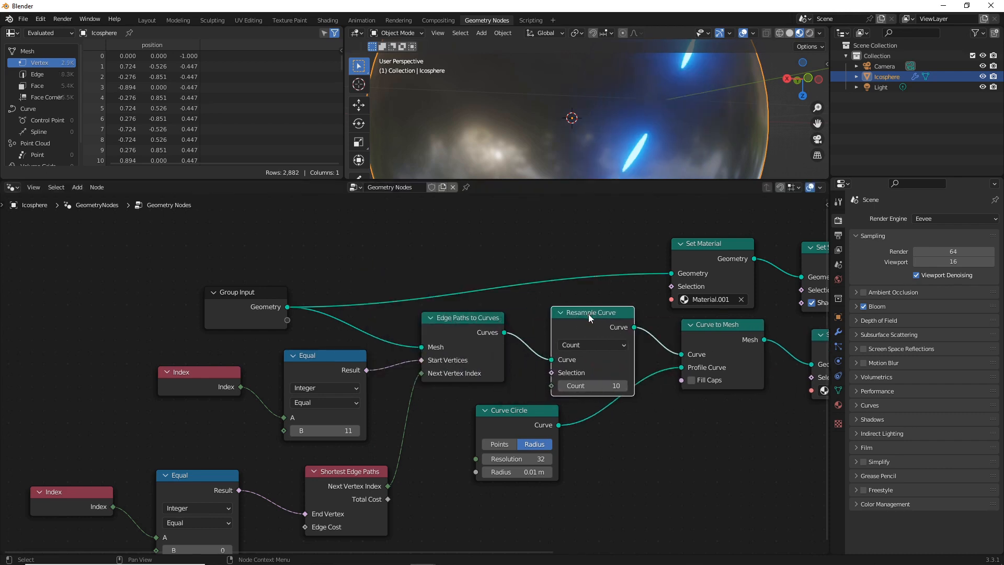
{"action": "left_click_drag", "start_coordinate": [589, 314], "coordinate": [575, 304]}
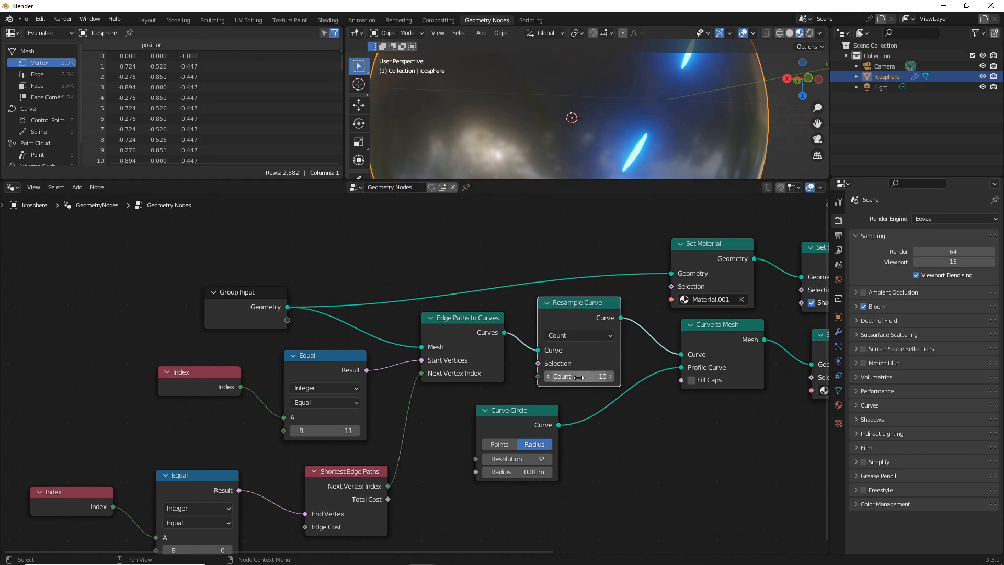
Set the Resample Curve count to 20 and enlarge the 3D viewport to view the whole sphere.
{"action": "left_click_drag", "start_coordinate": [582, 376], "coordinate": [604, 376]}
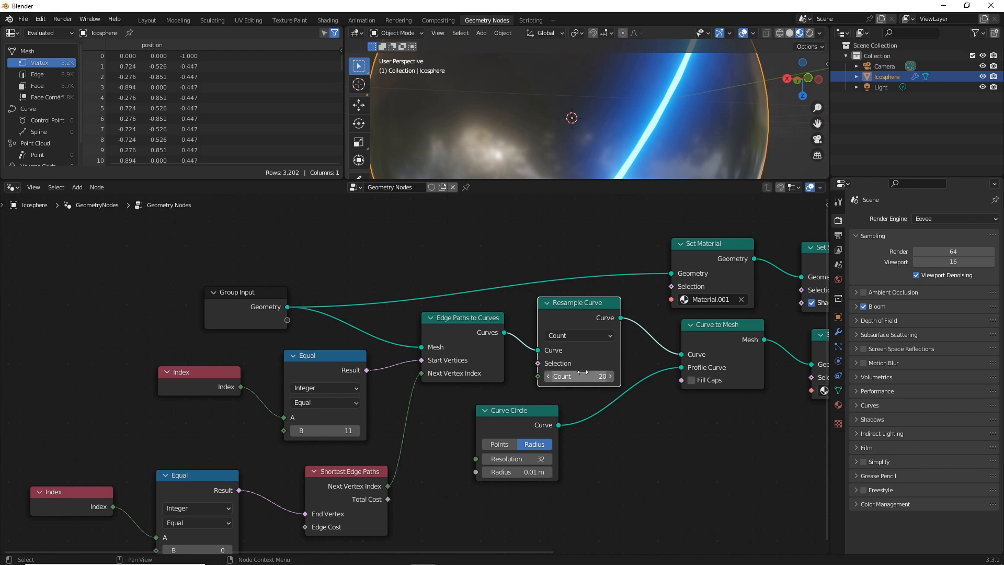
{"action": "scroll", "coordinate": [623, 118], "scroll_direction": "down", "scroll_amount": 5}
{"action": "mouse_move", "coordinate": [623, 118]}
{"action": "middle_mouse_down"}
{"action": "mouse_move", "coordinate": [614, 121]}
{"action": "mouse_move", "coordinate": [629, 158]}
{"action": "mouse_move", "coordinate": [516, 119]}
{"action": "mouse_move", "coordinate": [633, 125]}
{"action": "middle_mouse_up"}
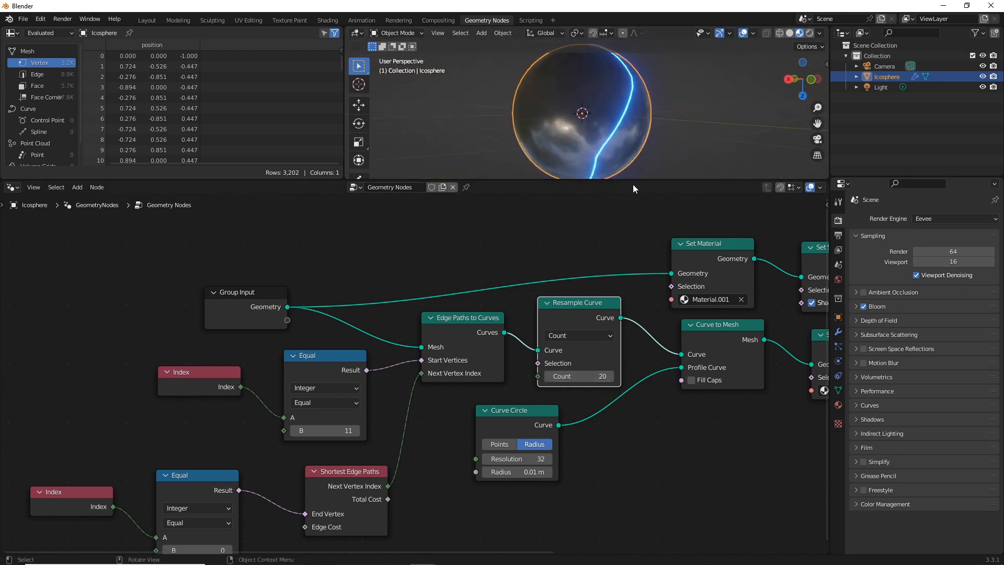
{"action": "left_click_drag", "start_coordinate": [633, 180], "coordinate": [633, 242]}
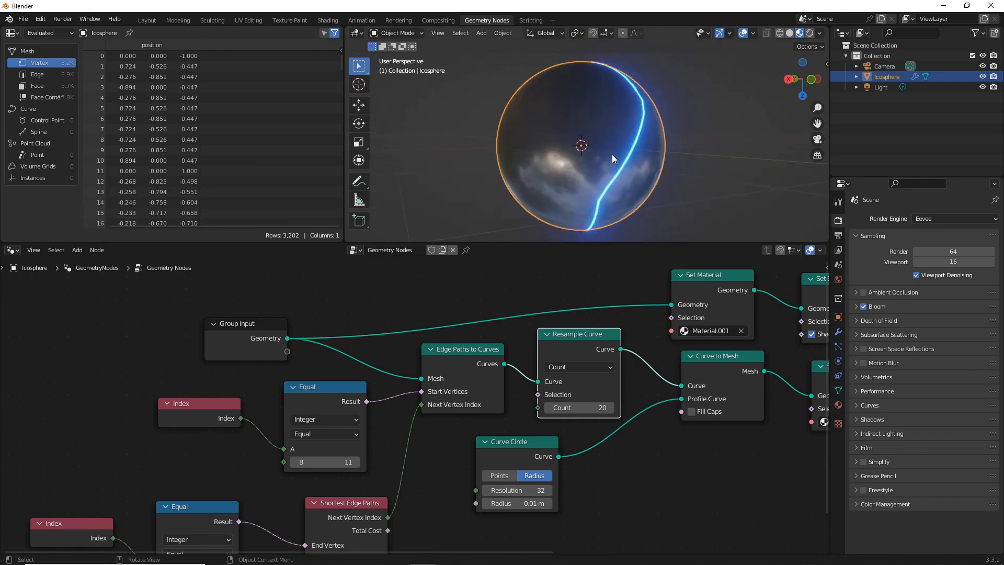
{"action": "middle_click_drag", "start_coordinate": [611, 155], "coordinate": [580, 170]}
{"action": "scroll", "coordinate": [432, 460], "scroll_direction": "down", "scroll_amount": 7}
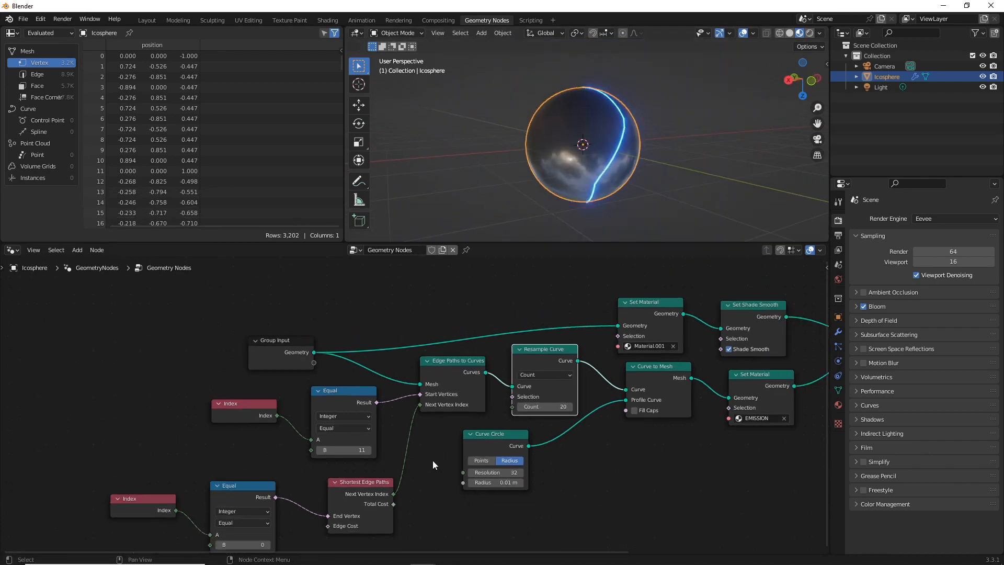
Add a Noise Texture node below the lower Equal node and connect its Fac output to the Edge Cost of Shortest Edge Paths.
{"action": "middle_click_drag", "start_coordinate": [381, 463], "coordinate": [547, 345]}
{"action": "scroll", "coordinate": [547, 344], "scroll_direction": "up", "scroll_amount": 6}
{"action": "scroll", "coordinate": [631, 374], "scroll_direction": "down", "scroll_amount": 4}
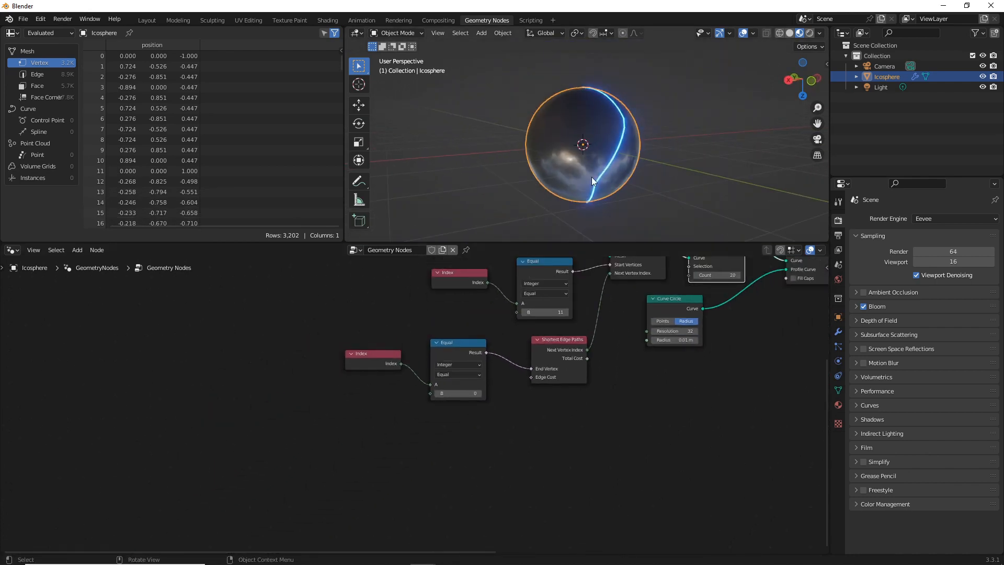
{"action": "middle_click_drag", "start_coordinate": [601, 124], "coordinate": [529, 164]}
{"action": "scroll", "coordinate": [547, 370], "scroll_direction": "up", "scroll_amount": 2}
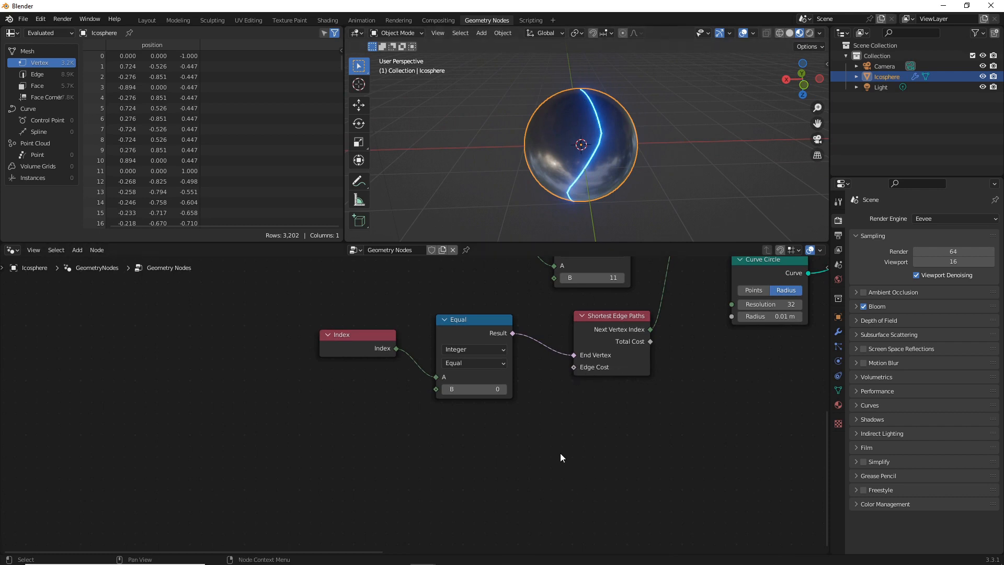
{"action": "key", "text": "shift+a"}
{"action": "left_click", "coordinate": [531, 340]}
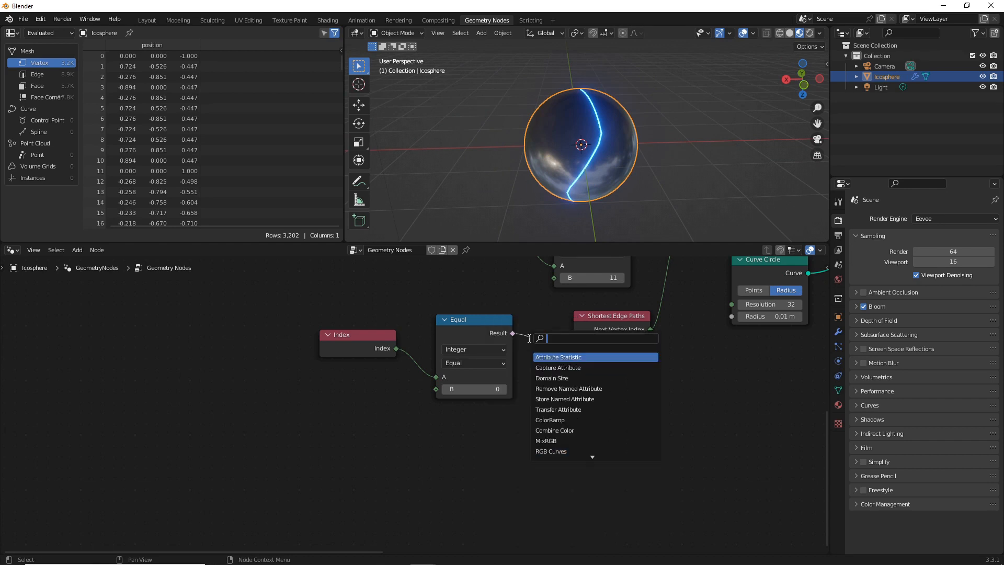
{"action": "type", "text": "NOISE"}
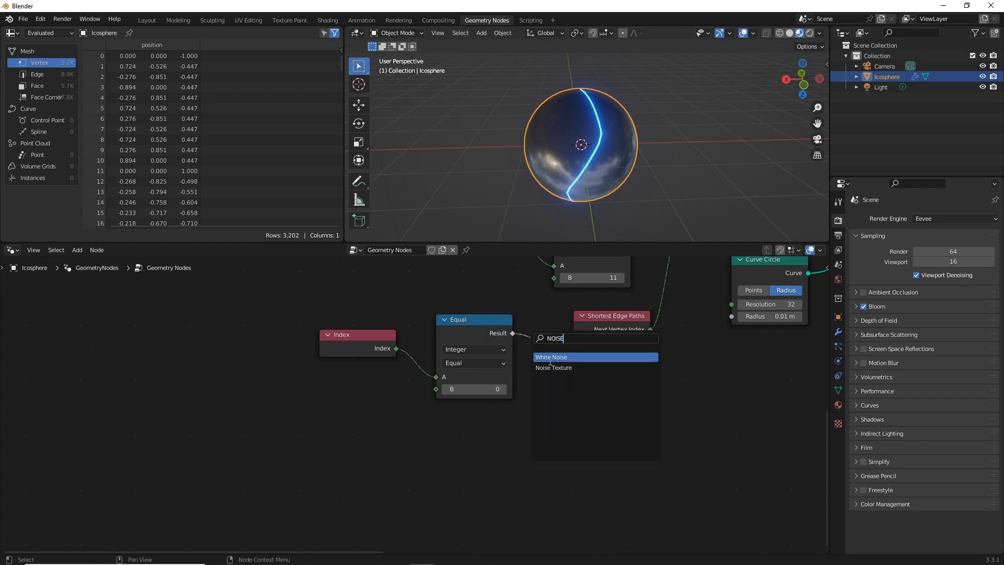
{"action": "left_click", "coordinate": [552, 368]}
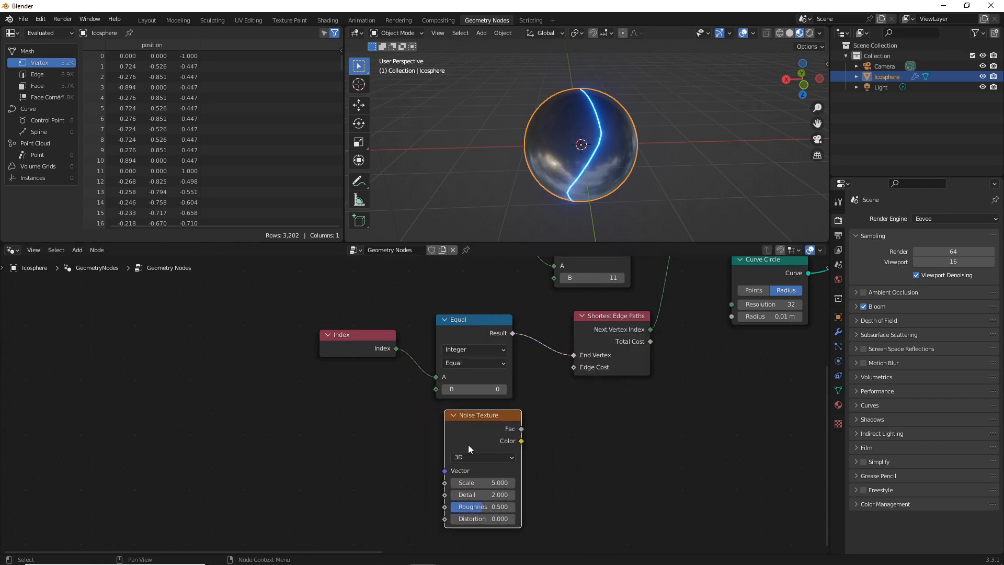
{"action": "left_click_drag", "start_coordinate": [521, 429], "coordinate": [569, 370]}
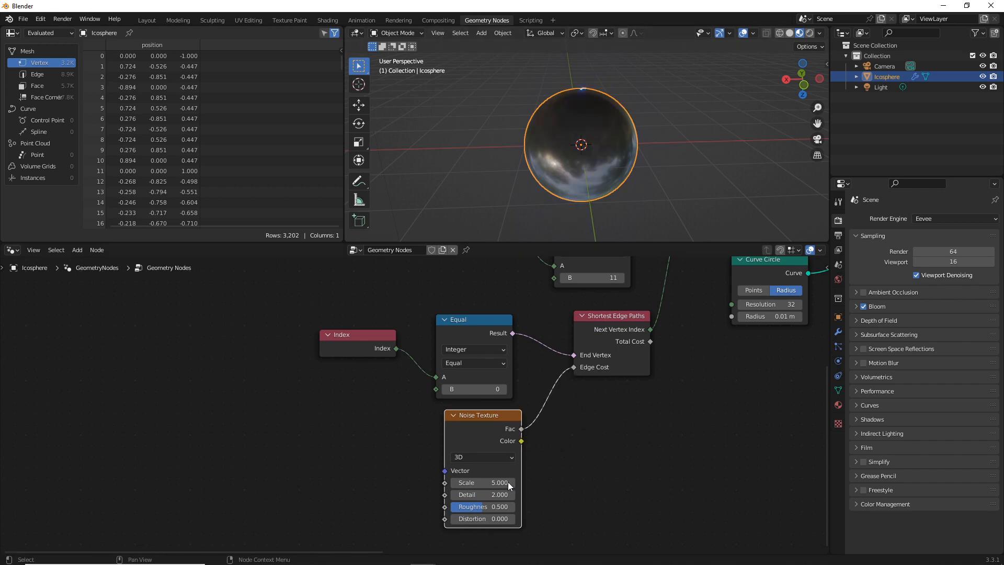
Switch the Noise Texture to 4D and, with the spreadsheet area changed to a Timeline, keyframe W at 0 on frame 1.
{"action": "left_click", "coordinate": [482, 457]}
{"action": "left_click", "coordinate": [473, 504]}
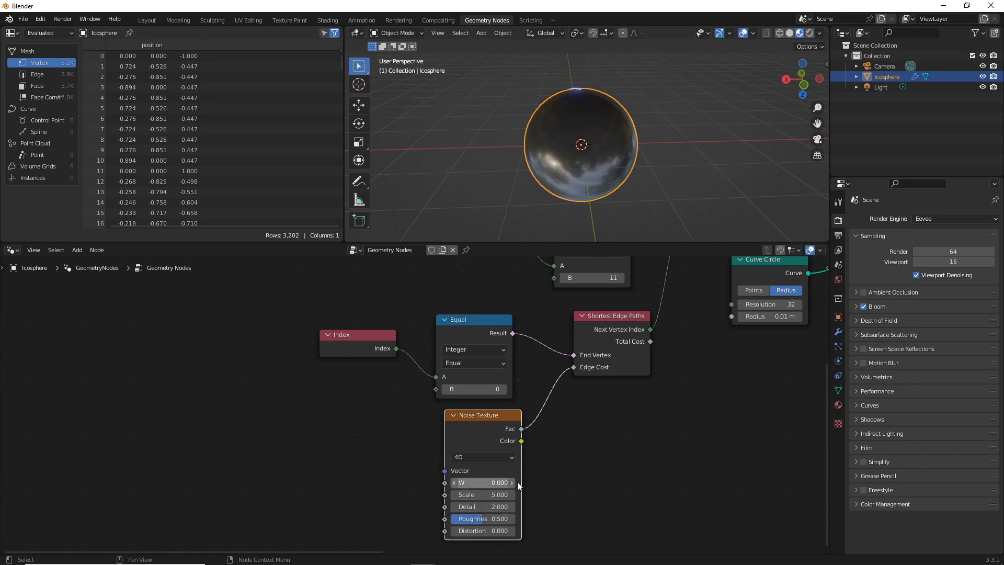
{"action": "left_click", "coordinate": [17, 33]}
{"action": "left_click", "coordinate": [148, 78]}
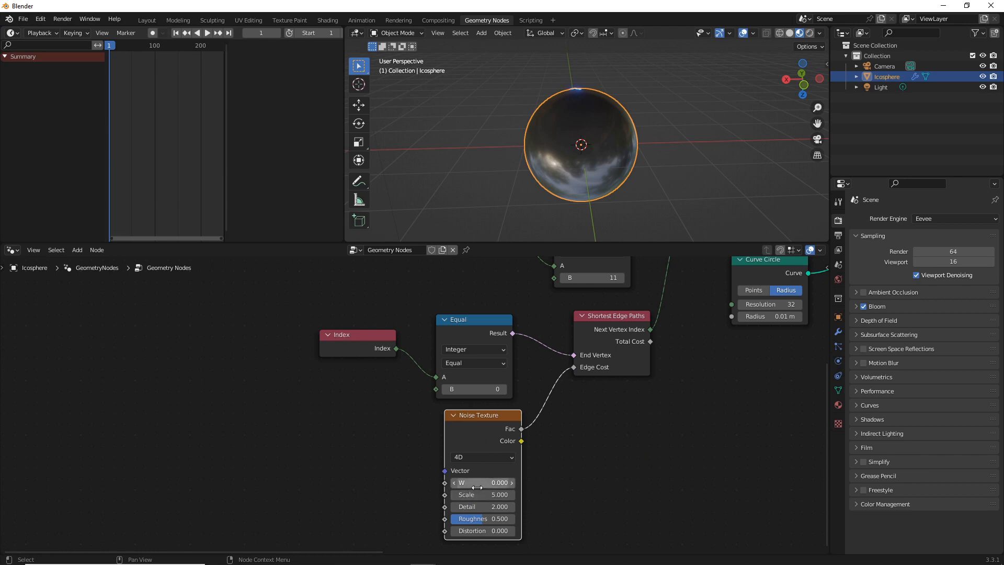
{"action": "right_click", "coordinate": [461, 482]}
{"action": "left_click", "coordinate": [420, 407]}
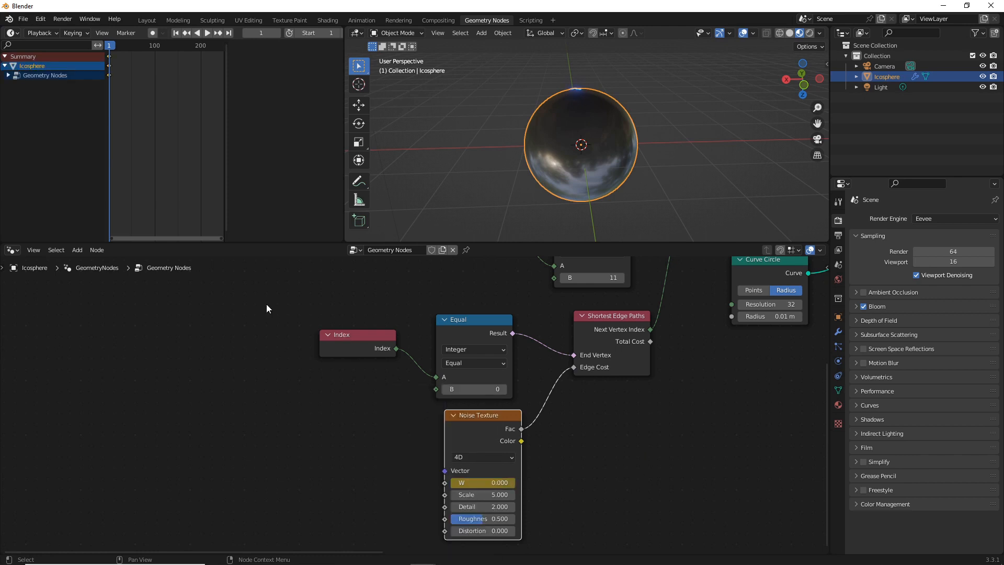
Keyframe the Noise Texture's W value at 10 on frame 250.
{"action": "left_click", "coordinate": [229, 33]}
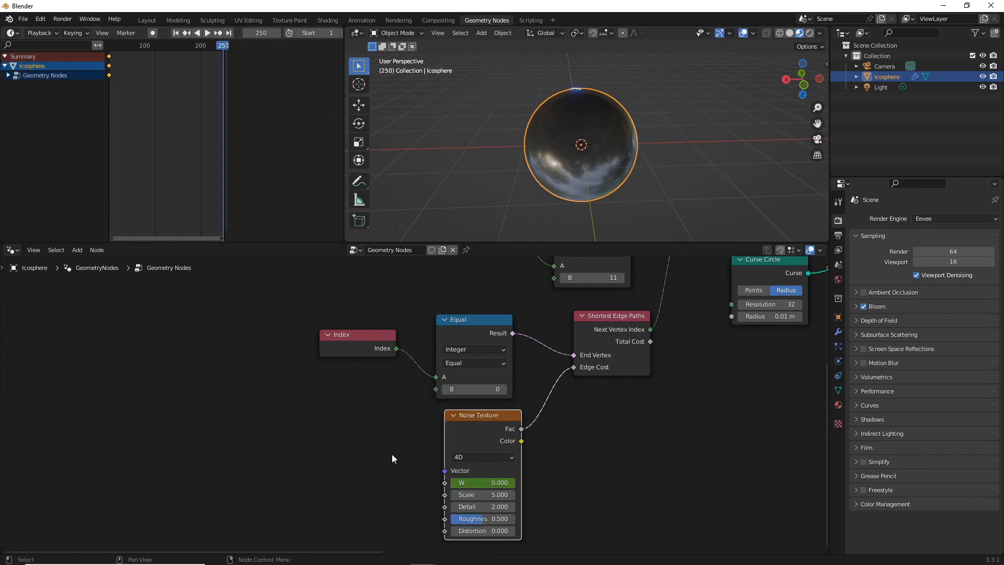
{"action": "left_click", "coordinate": [502, 485]}
{"action": "type", "text": "10"}
{"action": "key", "text": "Return"}
{"action": "right_click", "coordinate": [462, 482]}
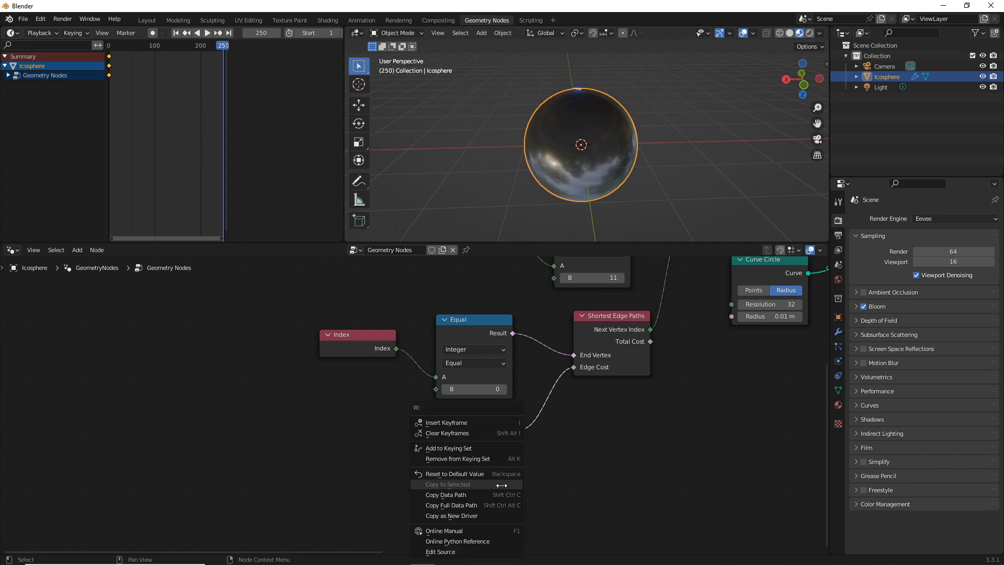
{"action": "left_click", "coordinate": [462, 421]}
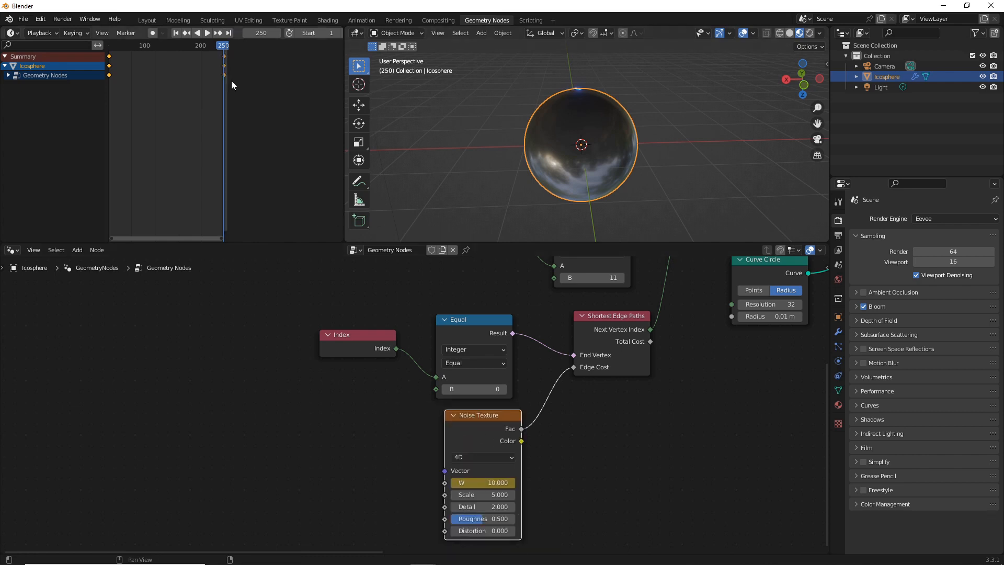
Play the animation and examine how the glowing path moves over the sphere from different angles.
{"action": "scroll", "coordinate": [233, 85], "scroll_direction": "down", "scroll_amount": 1}
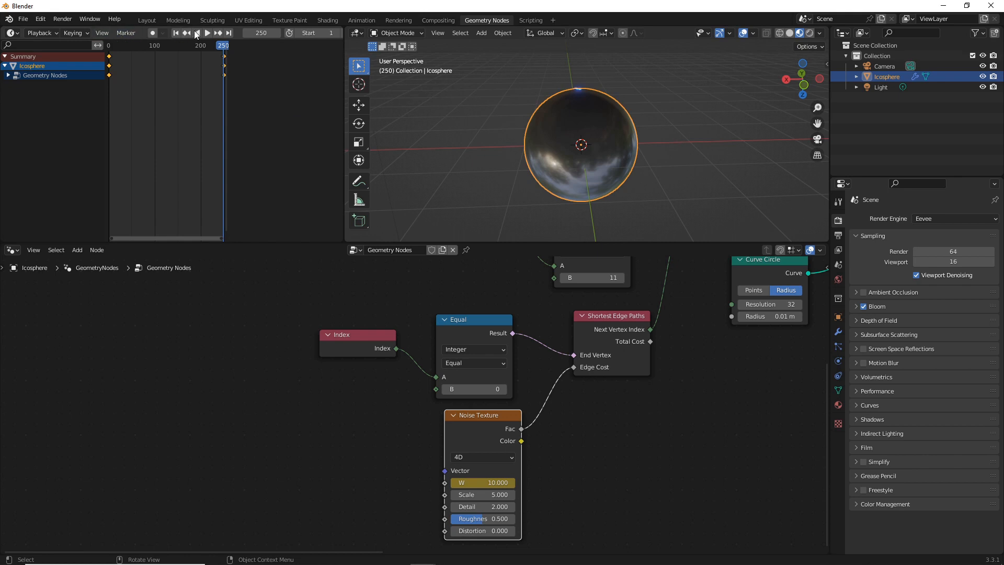
{"action": "left_click", "coordinate": [206, 32]}
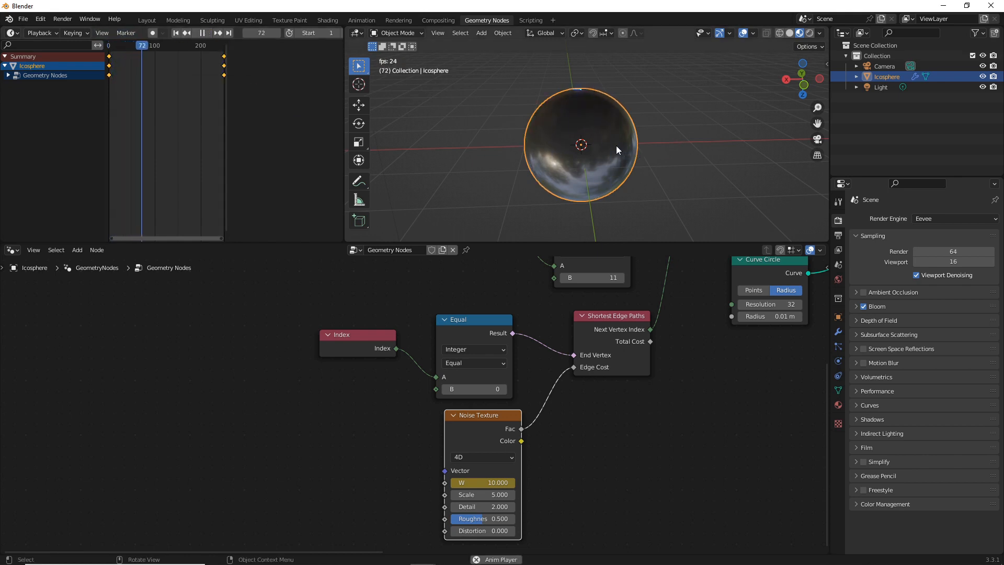
{"action": "mouse_move", "coordinate": [612, 146]}
{"action": "middle_mouse_down"}
{"action": "mouse_move", "coordinate": [635, 182]}
{"action": "mouse_move", "coordinate": [589, 167]}
{"action": "mouse_move", "coordinate": [509, 68]}
{"action": "mouse_move", "coordinate": [592, 130]}
{"action": "mouse_move", "coordinate": [547, 106]}
{"action": "mouse_move", "coordinate": [629, 174]}
{"action": "mouse_move", "coordinate": [591, 152]}
{"action": "mouse_move", "coordinate": [591, 161]}
{"action": "mouse_move", "coordinate": [604, 152]}
{"action": "middle_mouse_up"}
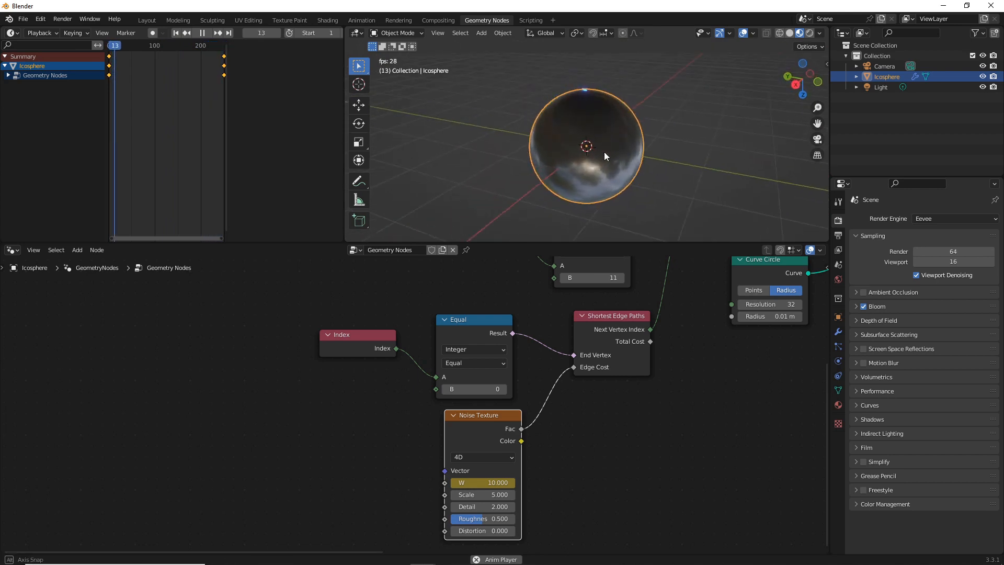
{"action": "key", "text": "space"}
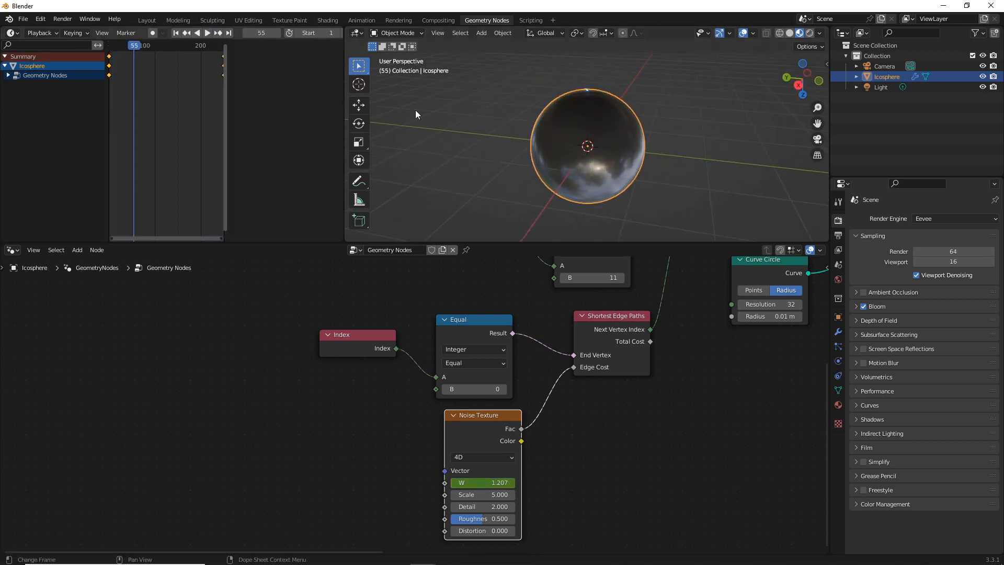
{"action": "middle_click_drag", "start_coordinate": [561, 111], "coordinate": [591, 159]}
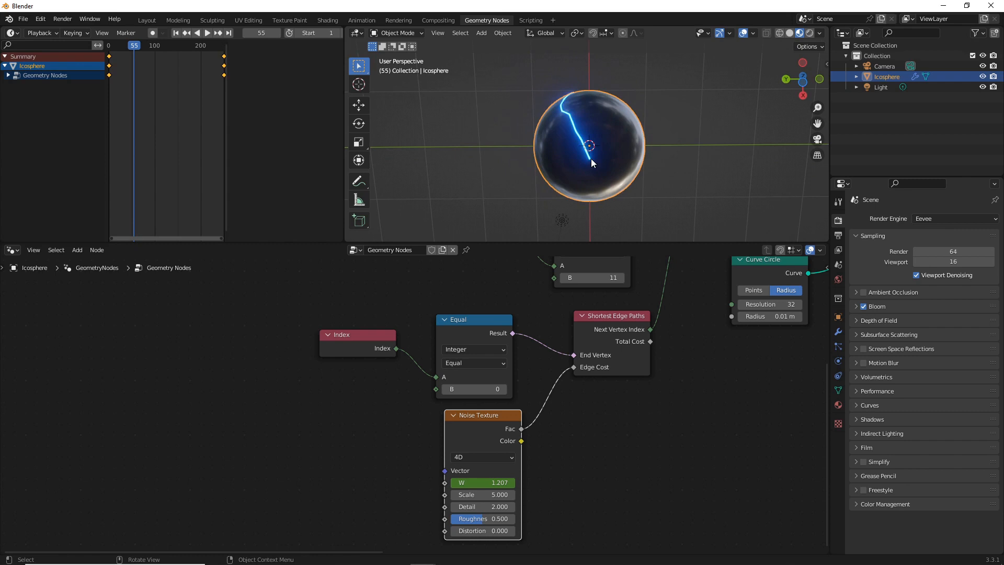
{"action": "left_click", "coordinate": [202, 32]}
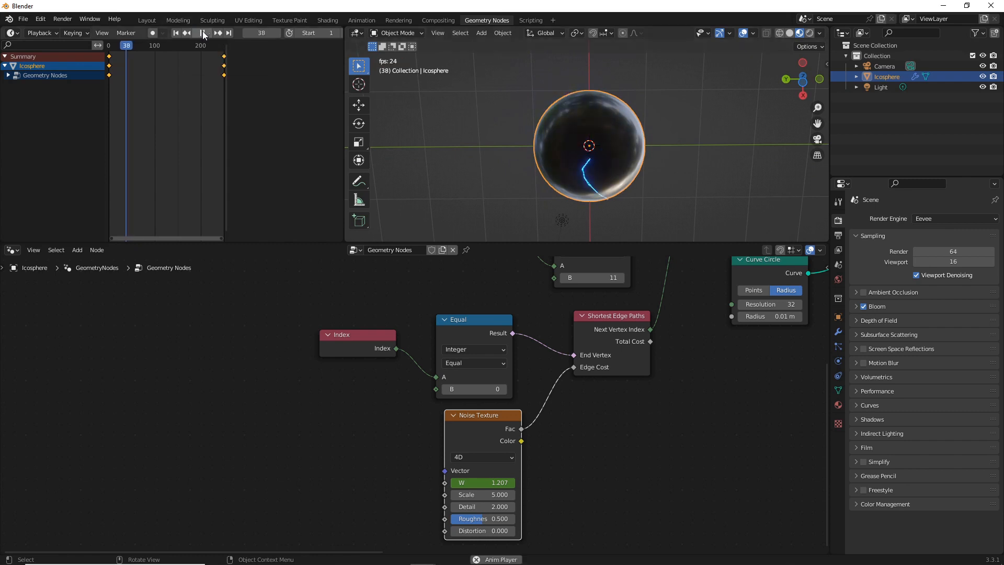
{"action": "left_click", "coordinate": [207, 33]}
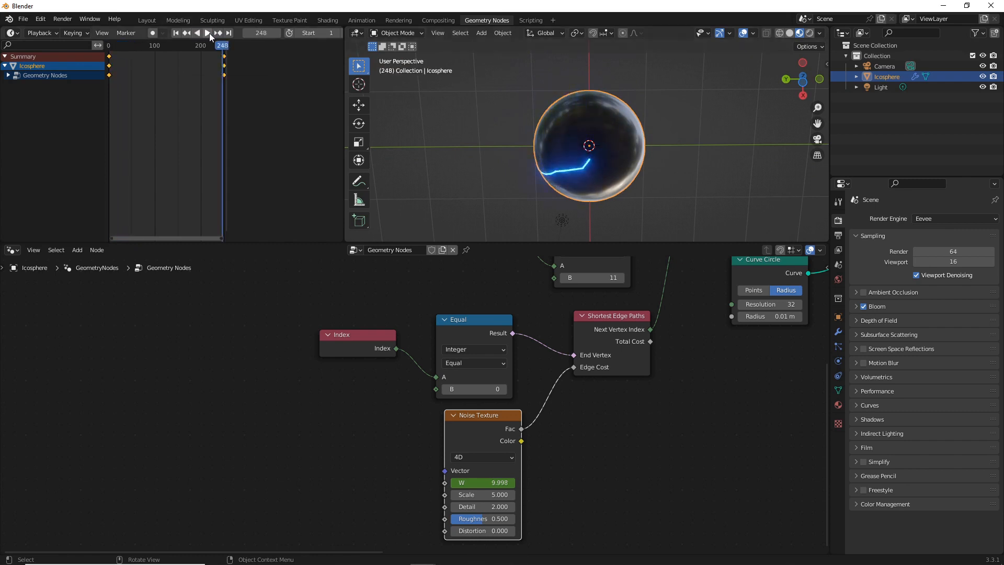
{"action": "left_click", "coordinate": [208, 33]}
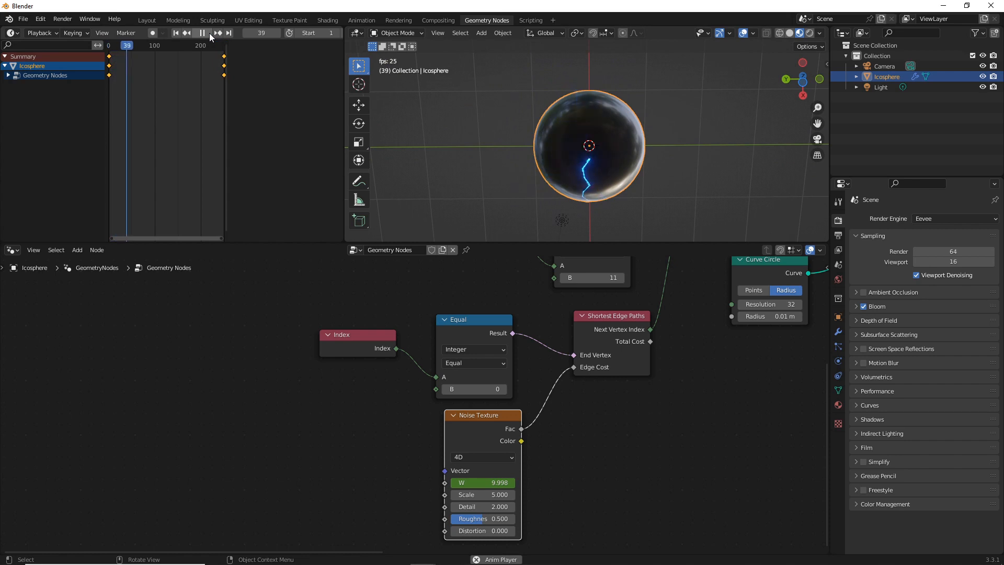
{"action": "left_click", "coordinate": [209, 33]}
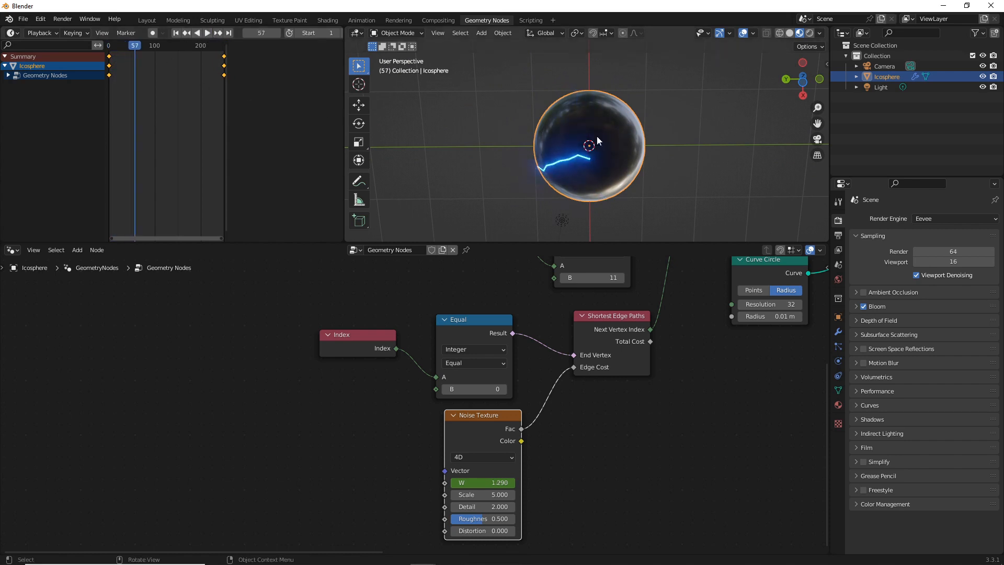
Set the Noise Texture W channel to Linear Extrapolation in the Graph Editor.
{"action": "left_click", "coordinate": [19, 33]}
{"action": "left_click", "coordinate": [143, 90]}
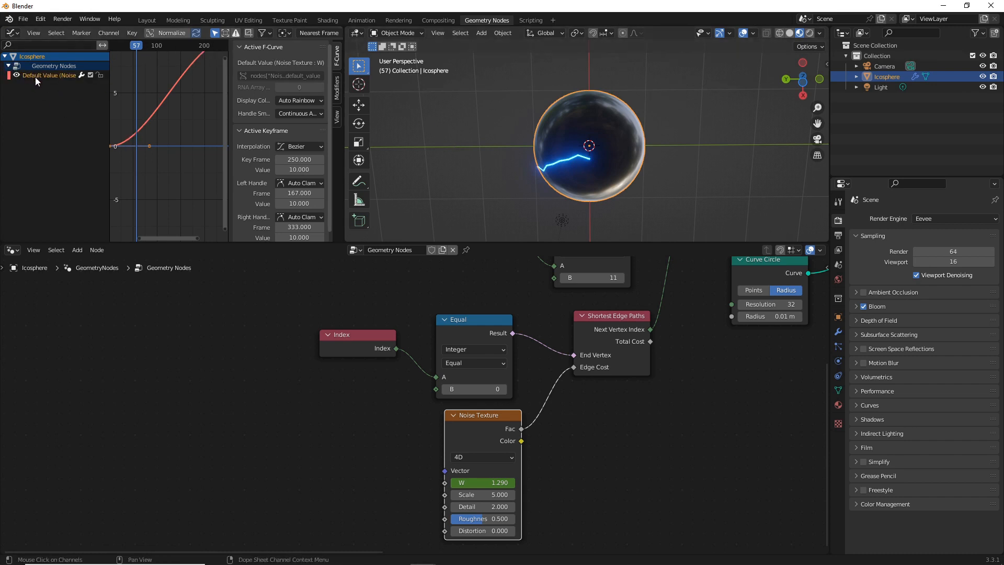
{"action": "right_click", "coordinate": [36, 77]}
{"action": "mouse_move", "coordinate": [79, 165]}
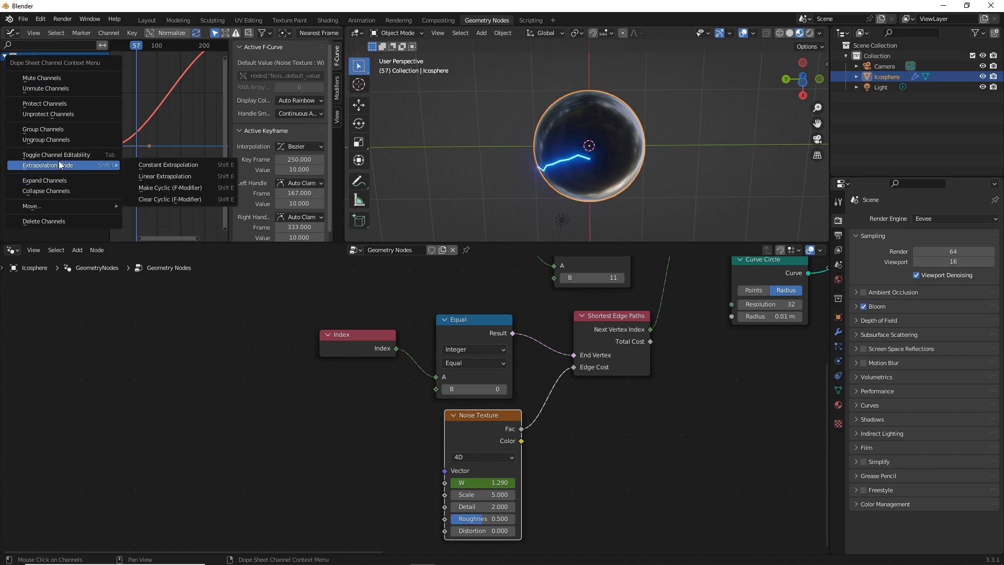
{"action": "left_click", "coordinate": [167, 178]}
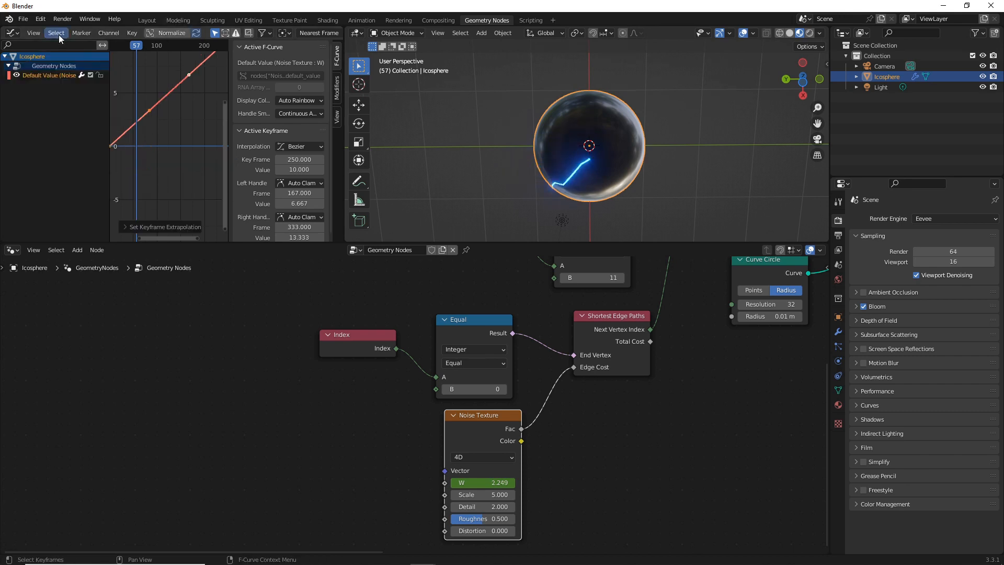
Return the Graph Editor area to the Timeline and play the animation to check the path's motion around the sphere.
{"action": "left_click", "coordinate": [18, 32]}
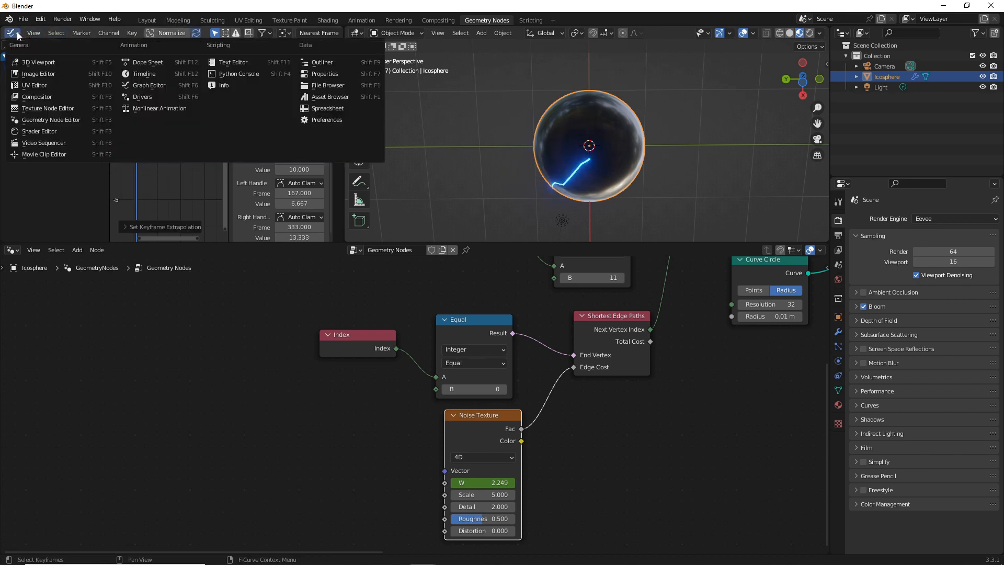
{"action": "left_click", "coordinate": [164, 75]}
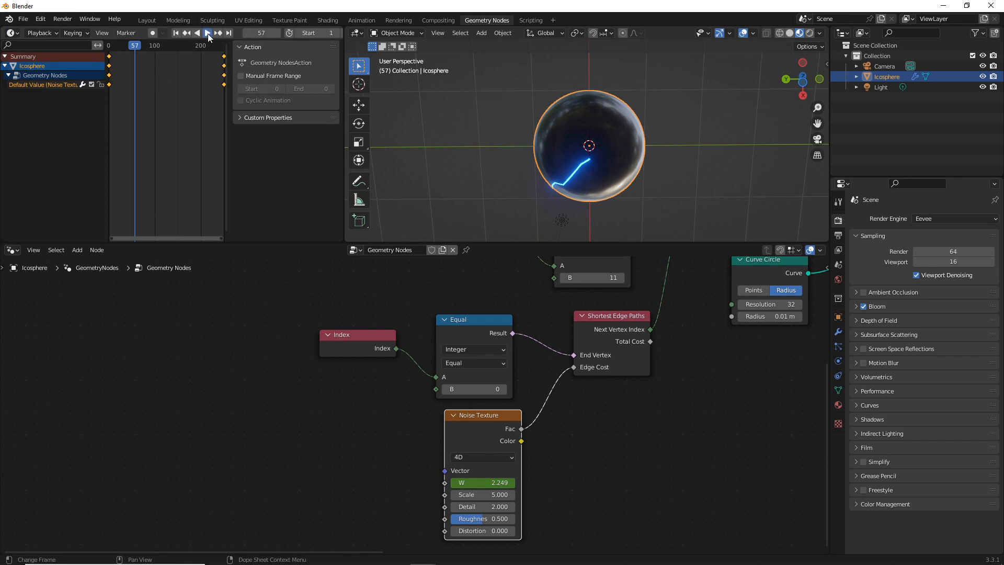
{"action": "left_click", "coordinate": [208, 34]}
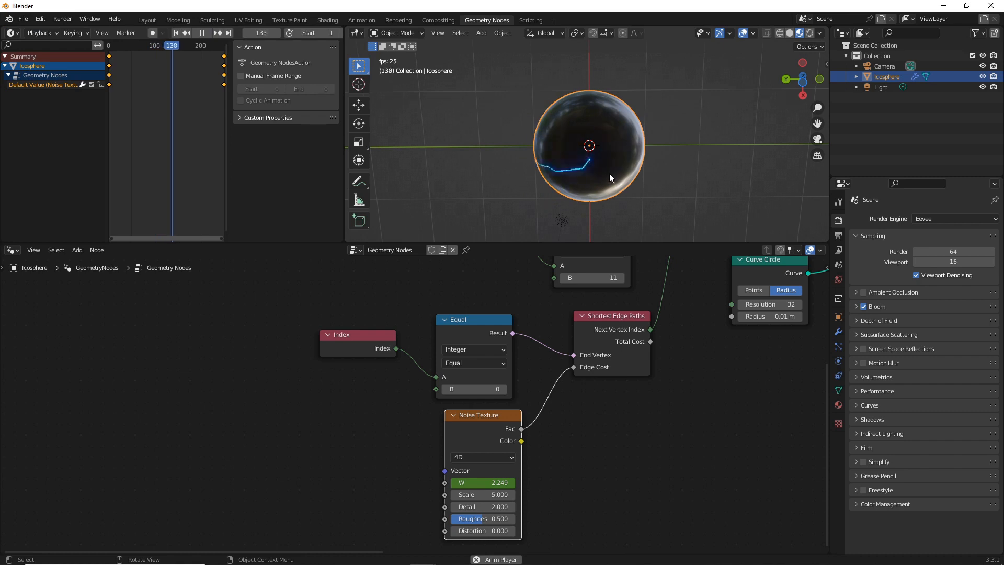
{"action": "middle_click_drag", "start_coordinate": [605, 173], "coordinate": [566, 194]}
{"action": "scroll", "coordinate": [684, 395], "scroll_direction": "down", "scroll_amount": 6}
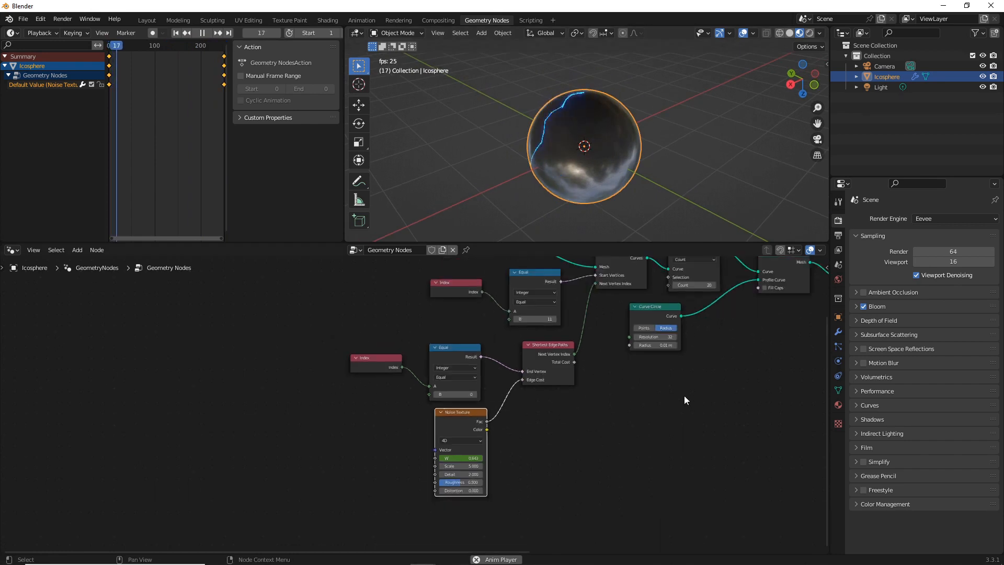
{"action": "left_click", "coordinate": [203, 33]}
Move the Group Input, the sphere's Set Material and Set Shade Smooth nodes up, apart from the path-building nodes.
{"action": "scroll", "coordinate": [647, 412], "scroll_direction": "down", "scroll_amount": 5}
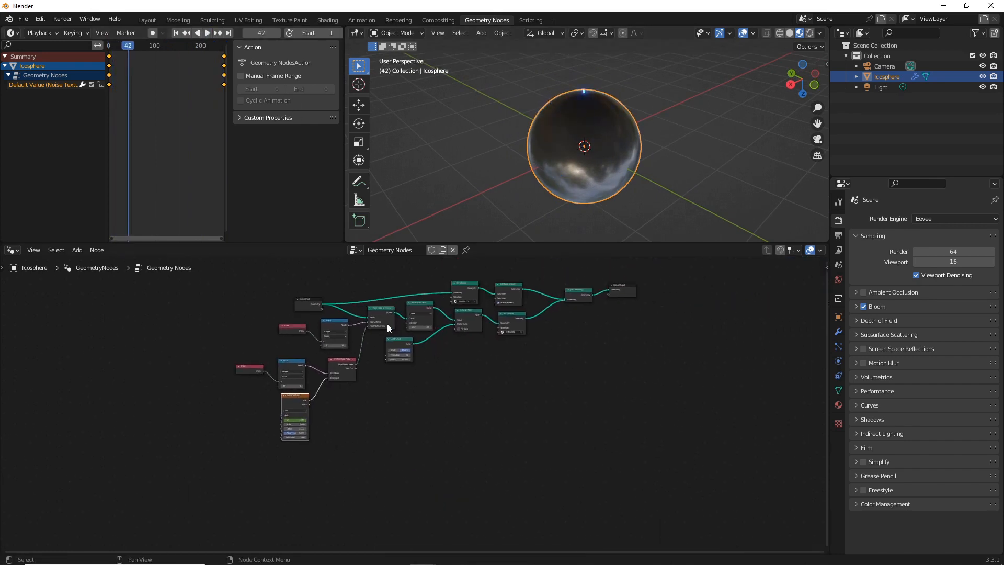
{"action": "middle_click_drag", "start_coordinate": [387, 324], "coordinate": [456, 372]}
{"action": "left_click_drag", "start_coordinate": [378, 350], "coordinate": [212, 280]}
{"action": "left_click", "coordinate": [522, 309]}
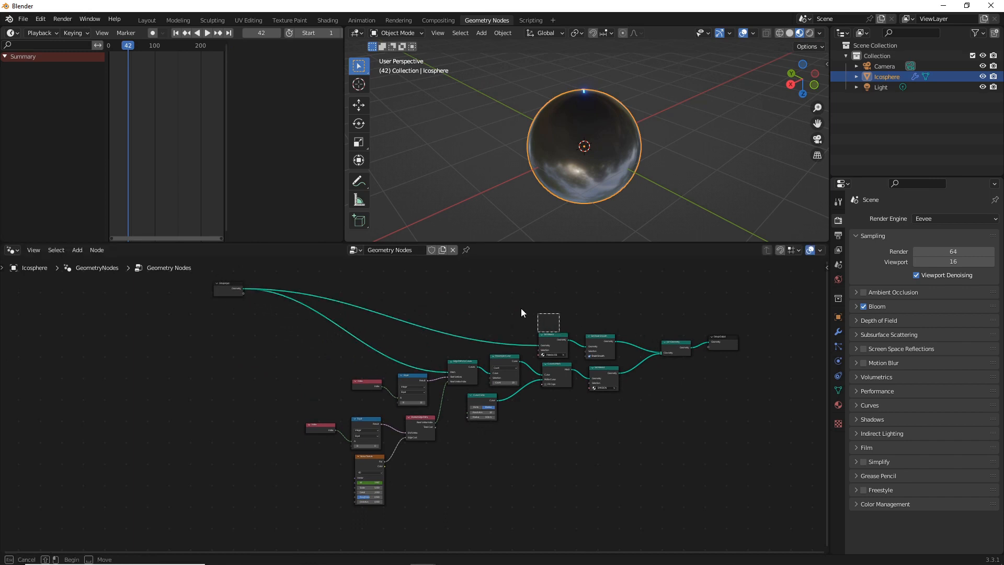
{"action": "left_click_drag", "start_coordinate": [553, 333], "coordinate": [451, 283]}
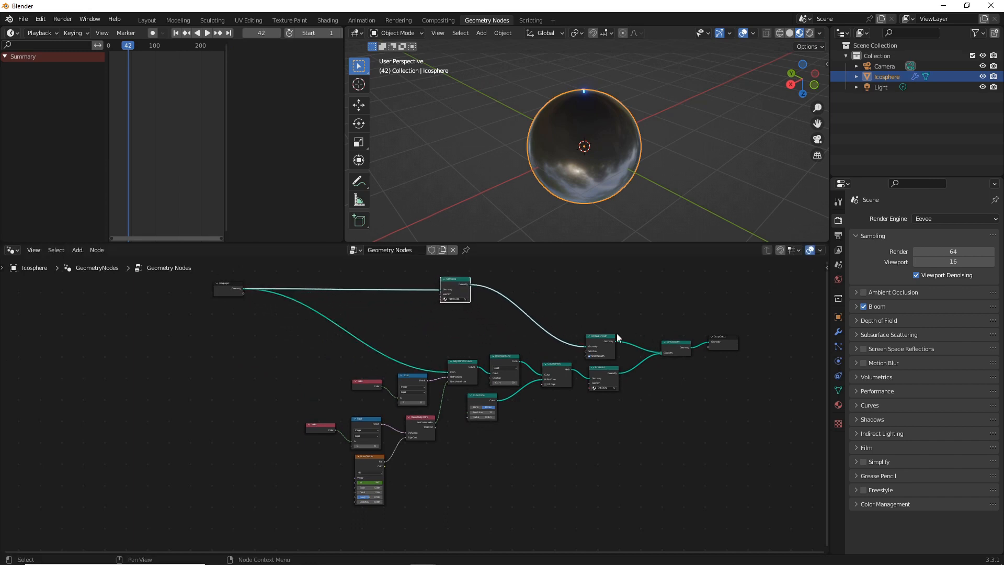
{"action": "left_click_drag", "start_coordinate": [614, 341], "coordinate": [521, 283]}
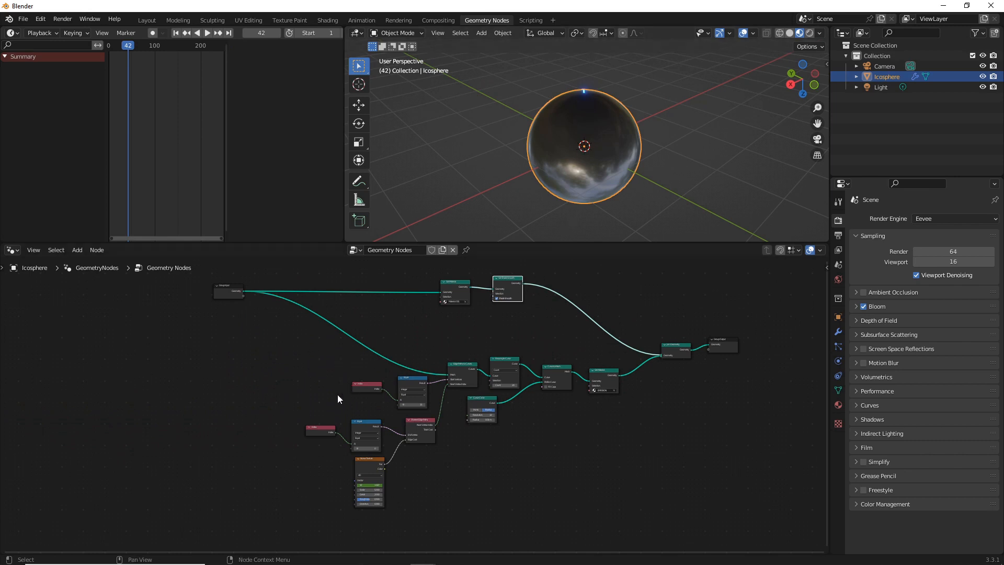
Duplicate the whole path-building node chain, from the Index nodes to the emission Set Material, and place the copy below the original.
{"action": "left_click_drag", "start_coordinate": [296, 345], "coordinate": [609, 502]}
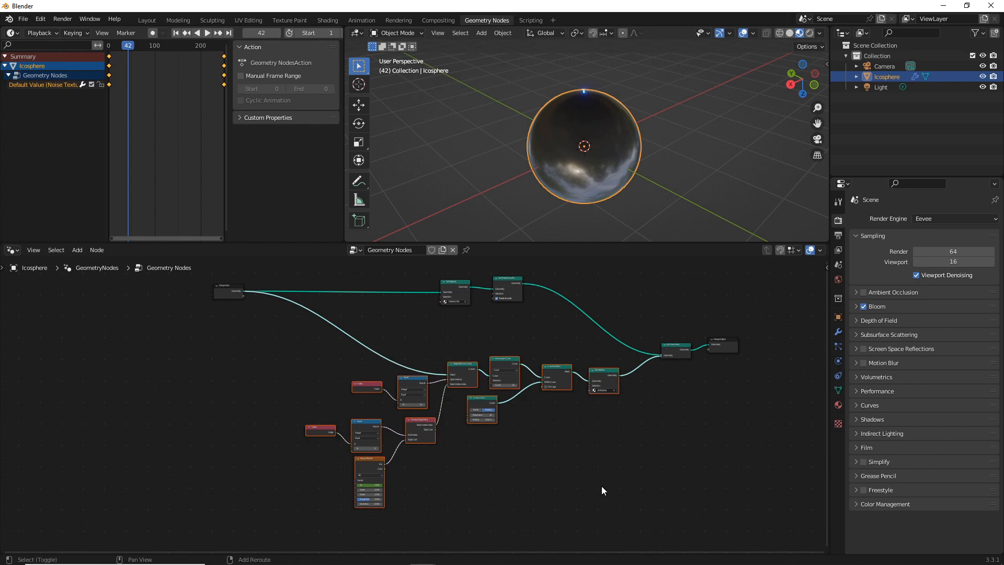
{"action": "key", "text": "shift+d"}
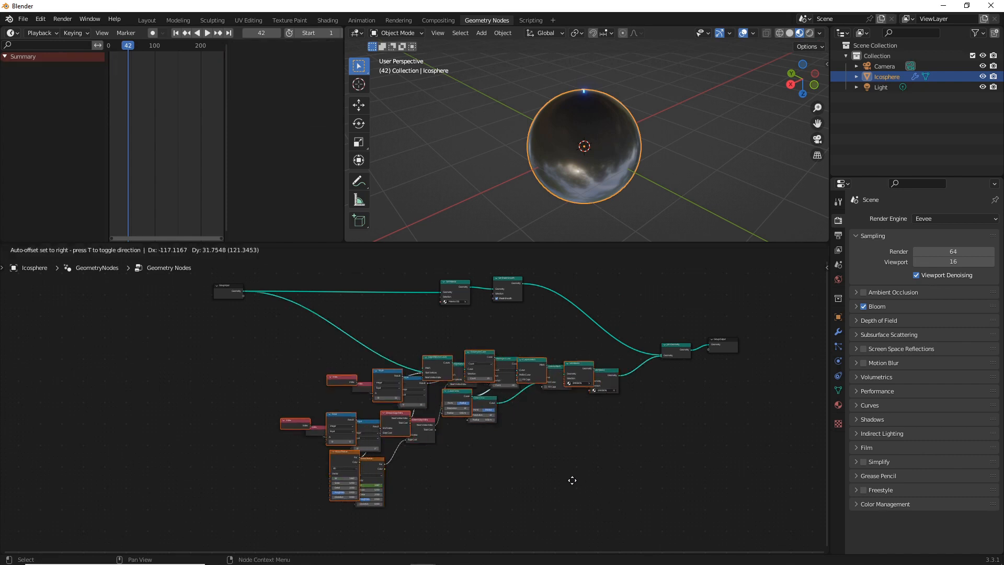
{"action": "left_click", "coordinate": [595, 494]}
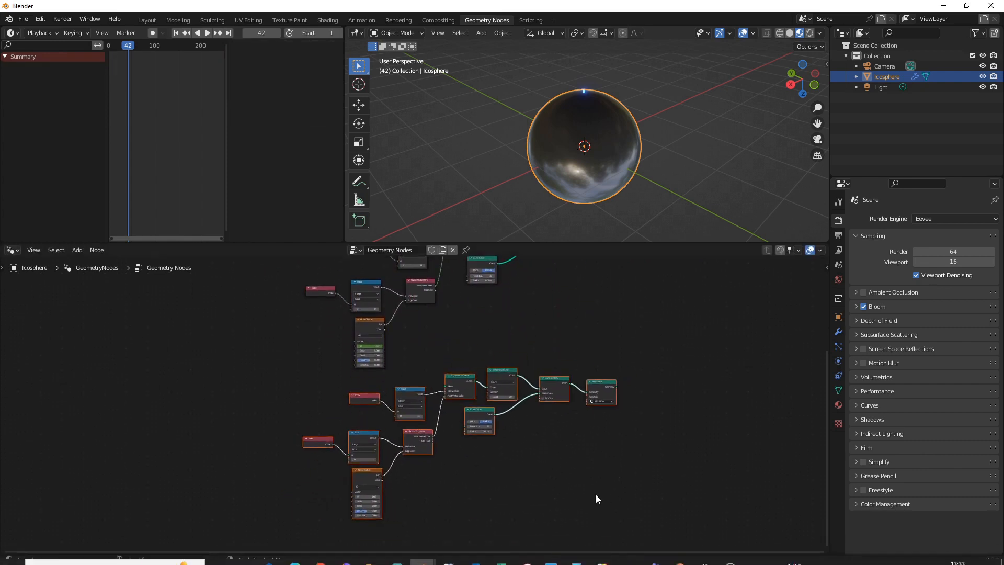
Connect the copied chain's Set Material to Join Geometry and the Group Input Geometry to the copied Edge Paths to Curves Mesh input.
{"action": "left_click", "coordinate": [652, 345]}
{"action": "middle_click_drag", "start_coordinate": [651, 345], "coordinate": [587, 467]}
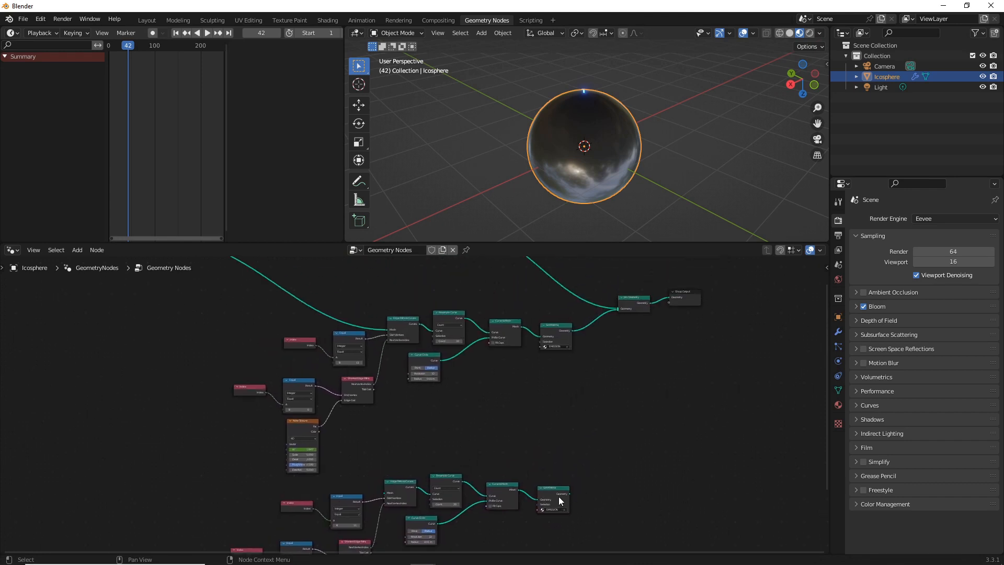
{"action": "left_click_drag", "start_coordinate": [569, 493], "coordinate": [617, 310]}
{"action": "middle_click_drag", "start_coordinate": [426, 382], "coordinate": [548, 476]}
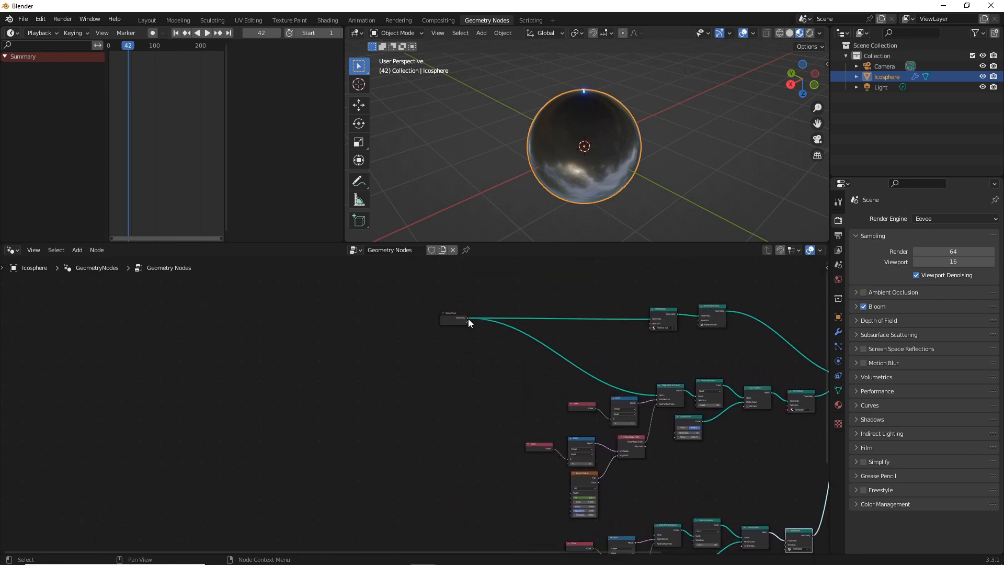
{"action": "left_click_drag", "start_coordinate": [468, 318], "coordinate": [655, 408]}
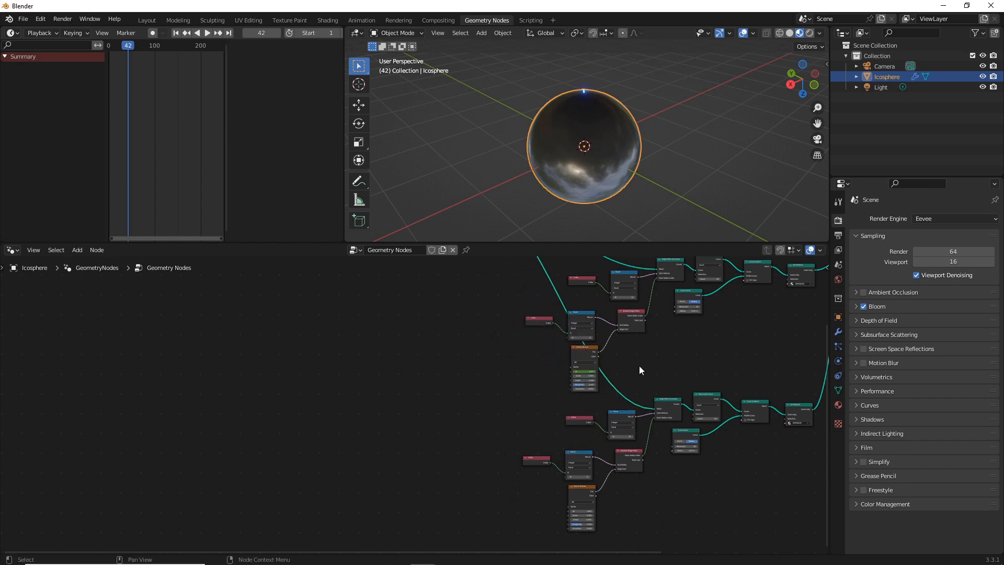
Set the copied Noise Texture's W to 0 at frame 0 and insert a keyframe.
{"action": "scroll", "coordinate": [644, 425], "scroll_direction": "up", "scroll_amount": 2}
{"action": "middle_click_drag", "start_coordinate": [645, 425], "coordinate": [495, 348]}
{"action": "scroll", "coordinate": [491, 366], "scroll_direction": "up", "scroll_amount": 2}
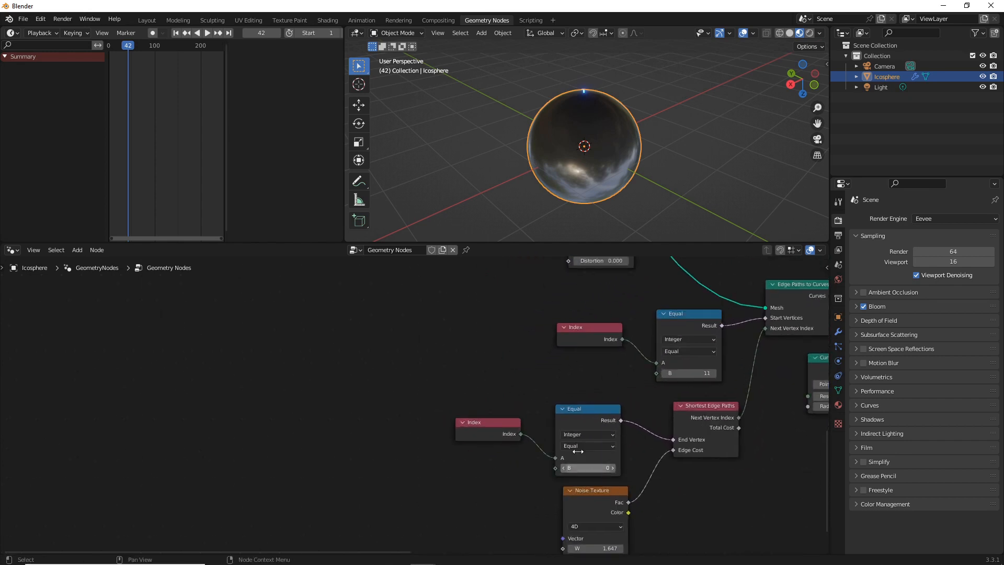
{"action": "middle_click_drag", "start_coordinate": [594, 482], "coordinate": [504, 384]}
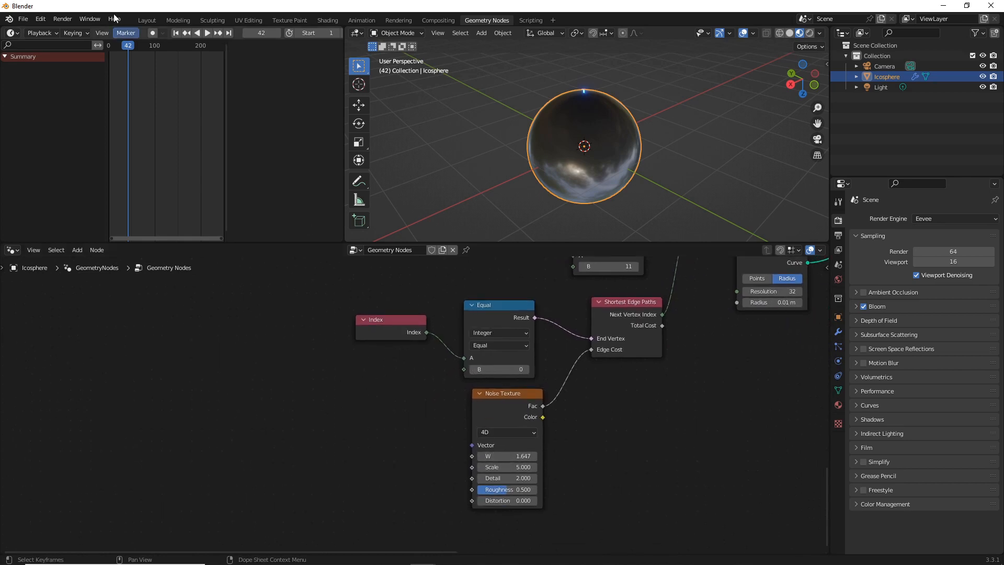
{"action": "left_click_drag", "start_coordinate": [127, 48], "coordinate": [110, 48]}
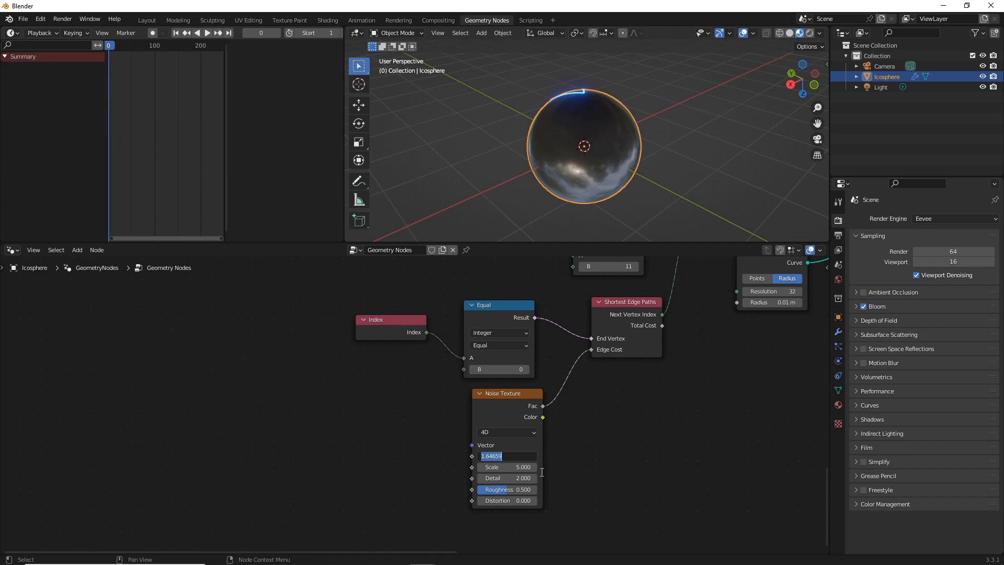
{"action": "left_click", "coordinate": [571, 453]}
{"action": "key", "text": "Return"}
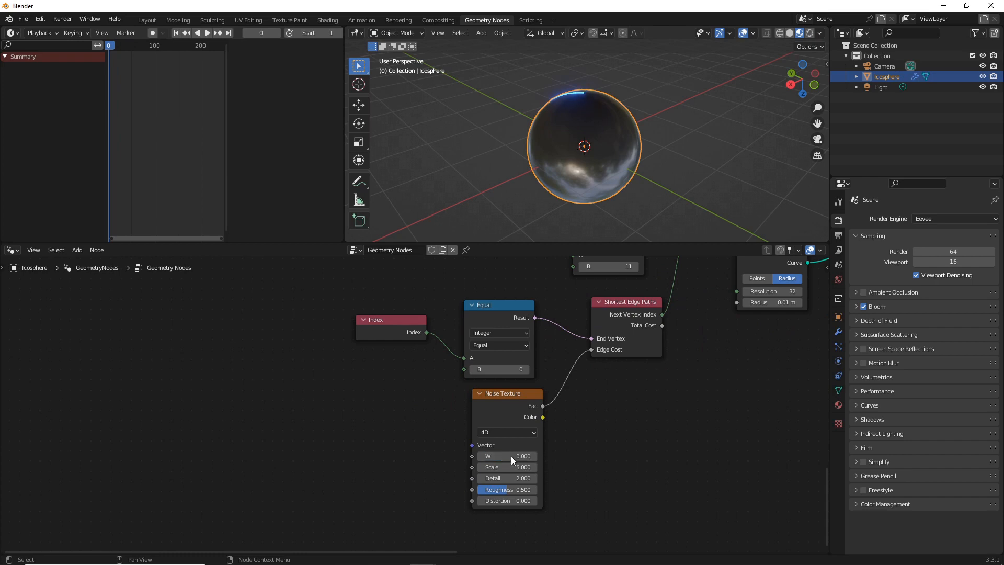
{"action": "right_click", "coordinate": [487, 456]}
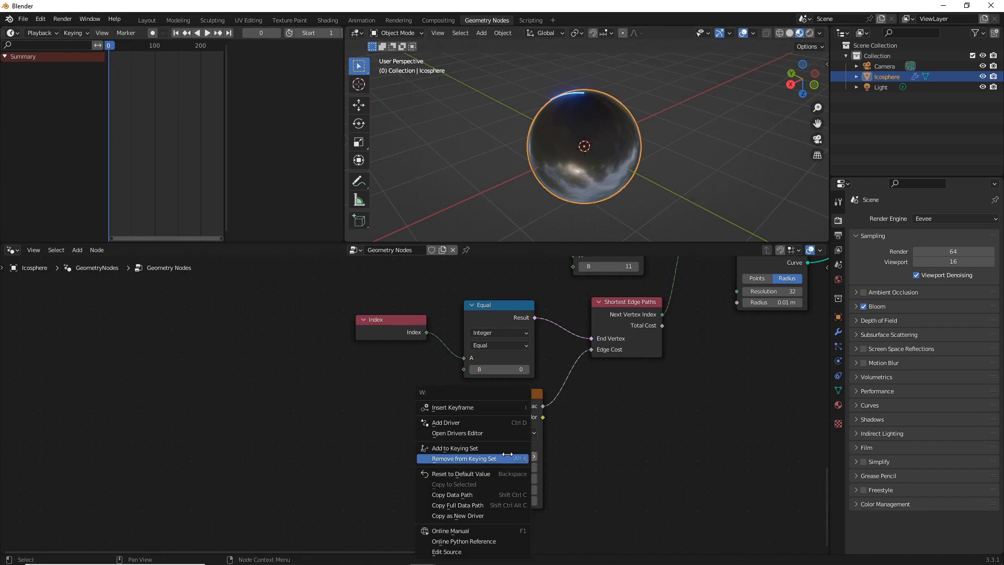
{"action": "left_click", "coordinate": [486, 410]}
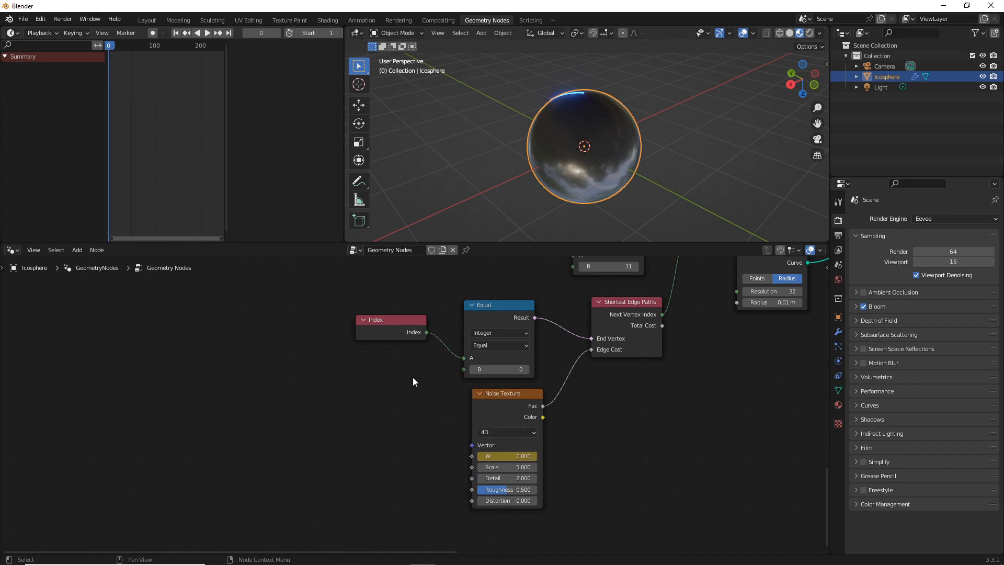
Set the copied Noise Texture's W to 10 at frame 250 and insert a keyframe.
{"action": "left_click", "coordinate": [230, 33]}
{"action": "left_click", "coordinate": [511, 455]}
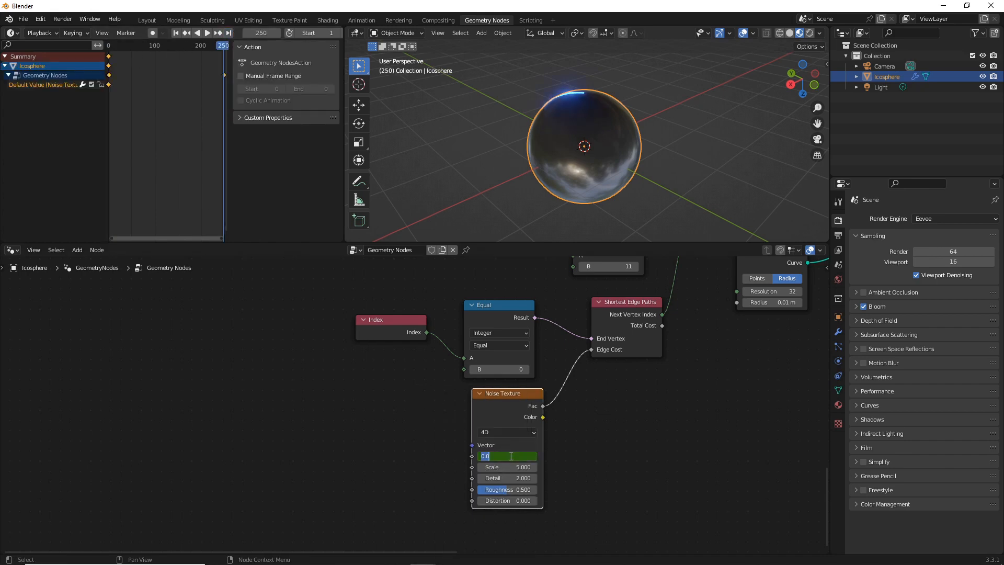
{"action": "type", "text": "10"}
{"action": "key", "text": "Return"}
{"action": "right_click", "coordinate": [511, 455]}
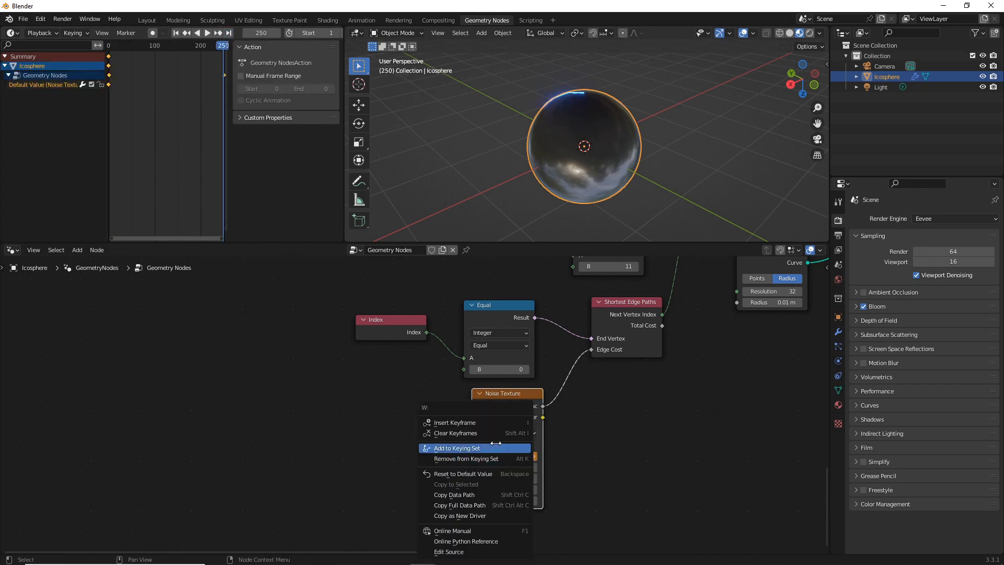
{"action": "left_click", "coordinate": [460, 422]}
Set the copied Noise Texture's Scale to 5.6 and play the animation to check both paths.
{"action": "middle_click_drag", "start_coordinate": [577, 93], "coordinate": [545, 149]}
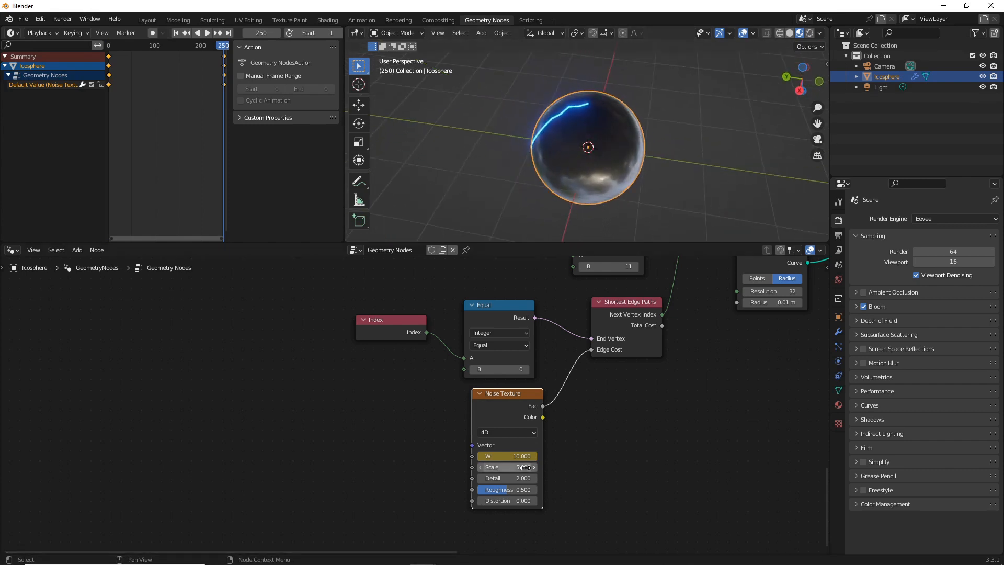
{"action": "mouse_move", "coordinate": [505, 467]}
{"action": "left_mouse_down"}
{"action": "mouse_move", "coordinate": [531, 467]}
{"action": "mouse_move", "coordinate": [519, 467]}
{"action": "left_mouse_up"}
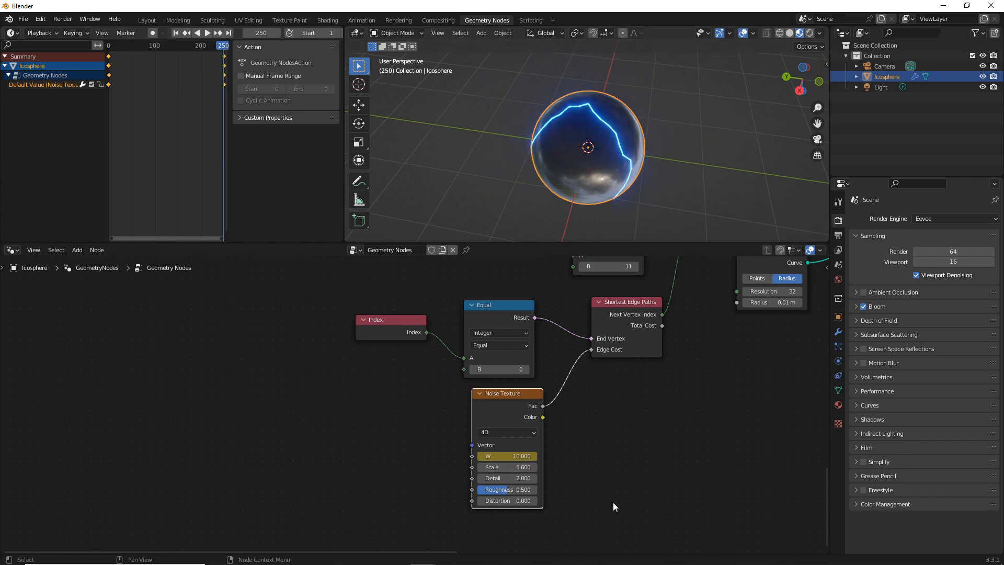
{"action": "middle_click_drag", "start_coordinate": [595, 450], "coordinate": [479, 426]}
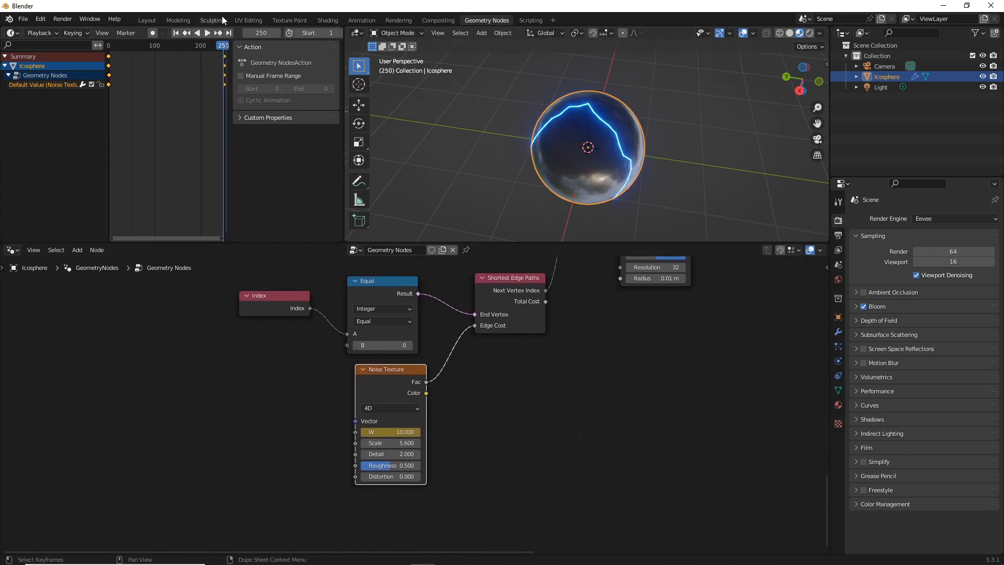
{"action": "left_click", "coordinate": [208, 32]}
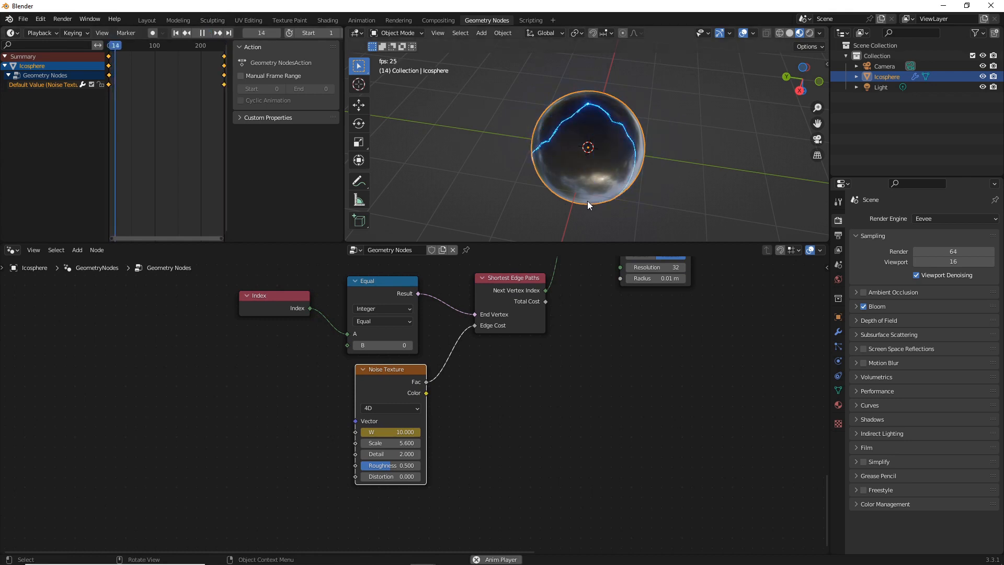
{"action": "left_click", "coordinate": [202, 33]}
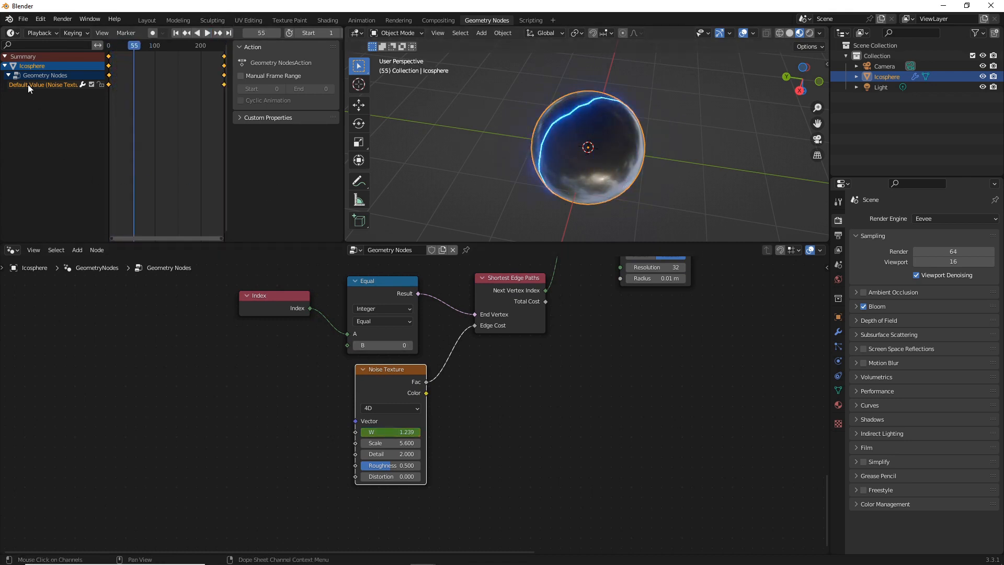
Set the copied Noise Texture W keyframes to Linear interpolation in the Graph Editor.
{"action": "left_click", "coordinate": [13, 33]}
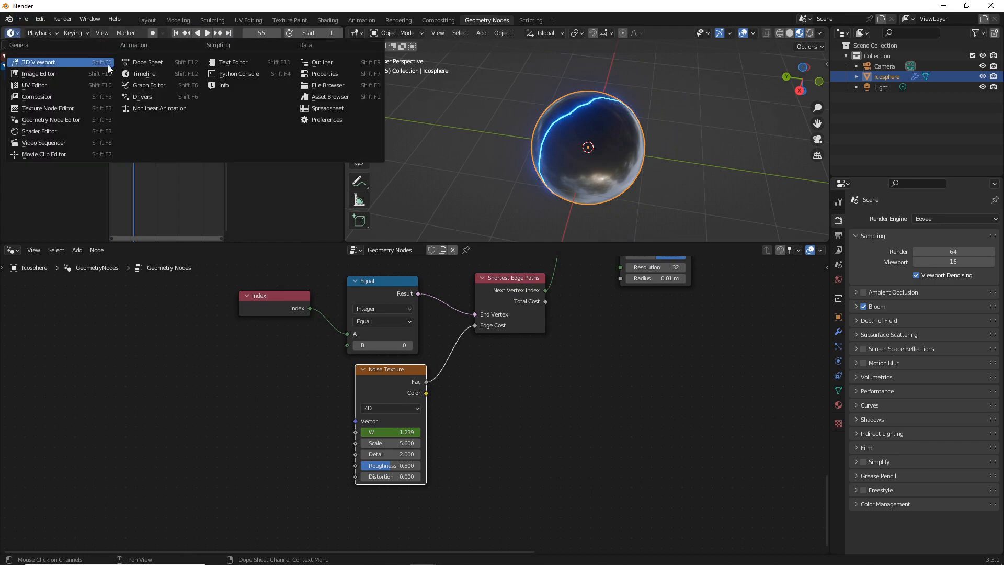
{"action": "left_click", "coordinate": [137, 85]}
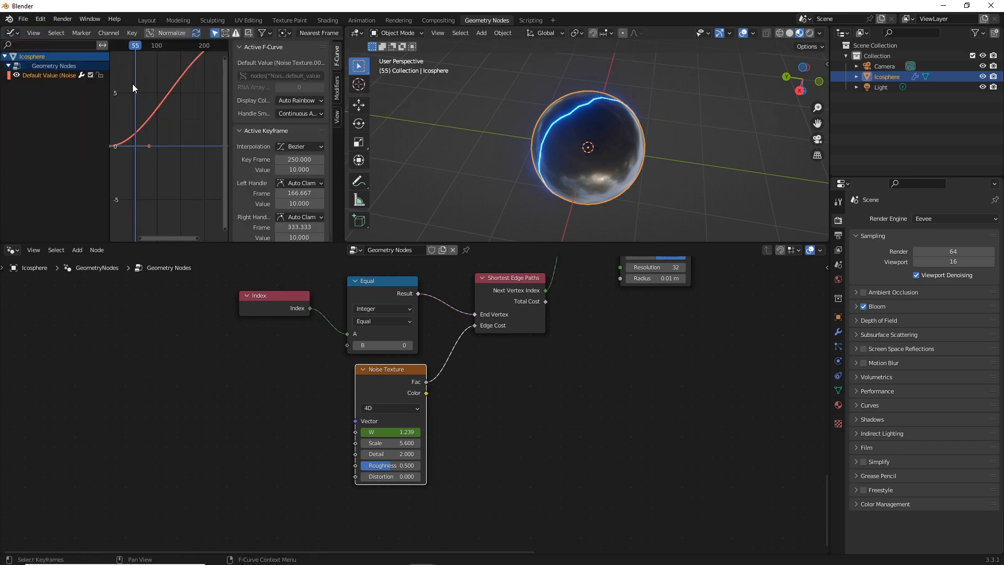
{"action": "right_click", "coordinate": [155, 112]}
{"action": "mouse_move", "coordinate": [145, 158]}
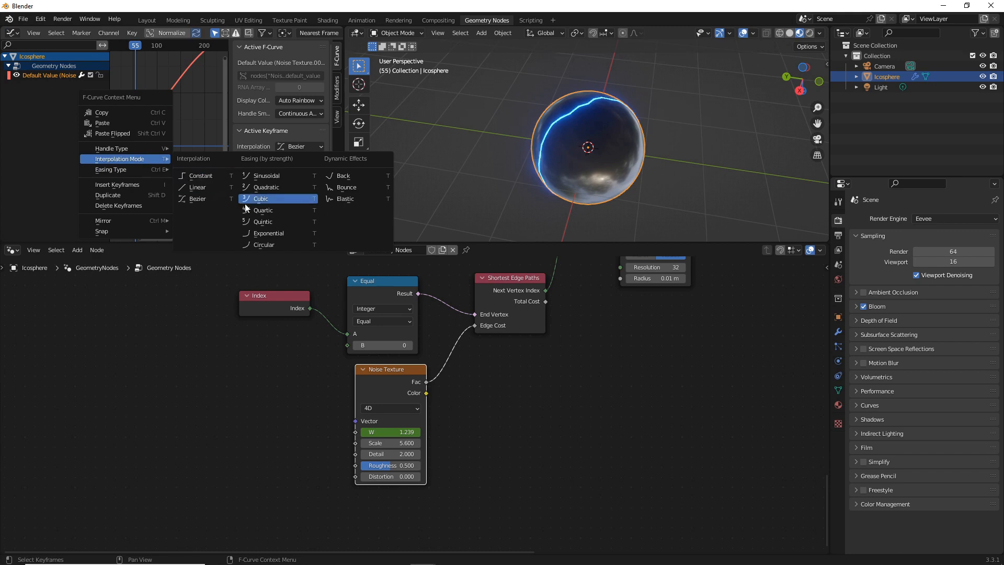
{"action": "left_click", "coordinate": [214, 187]}
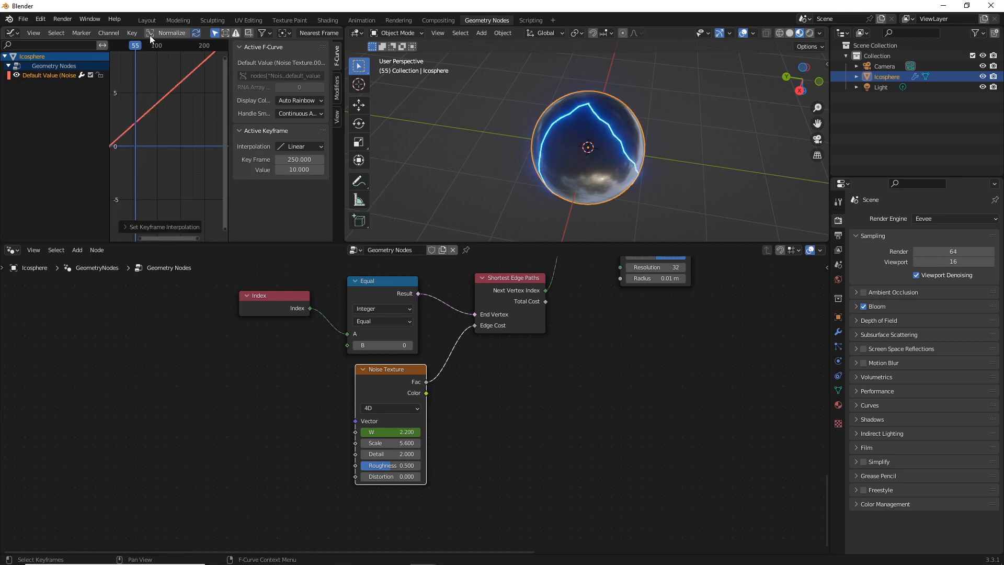
Switch the Graph Editor area back to the Timeline and play the animation with the linear W motion.
{"action": "left_click", "coordinate": [32, 33]}
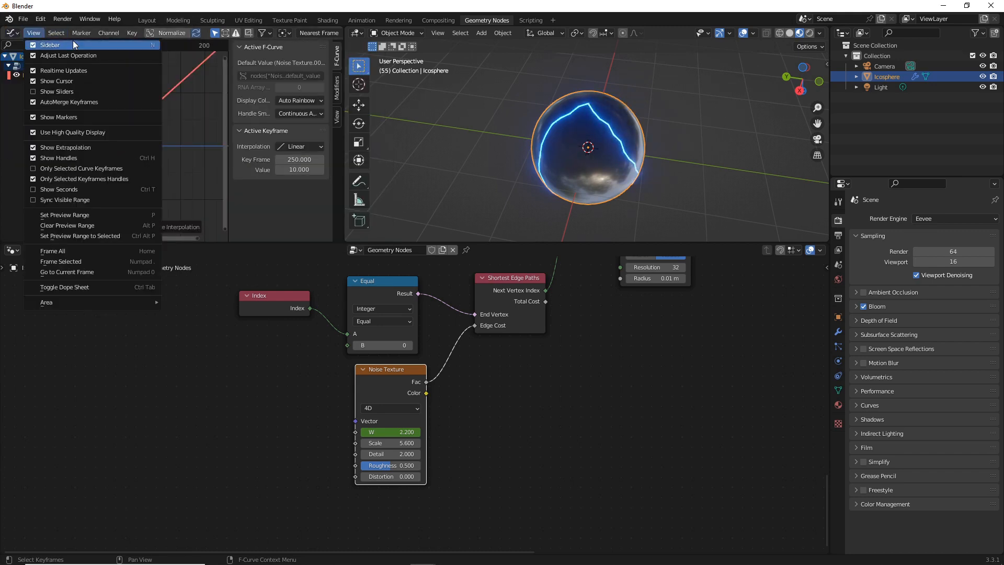
{"action": "left_click", "coordinate": [18, 34]}
{"action": "left_click", "coordinate": [18, 34]}
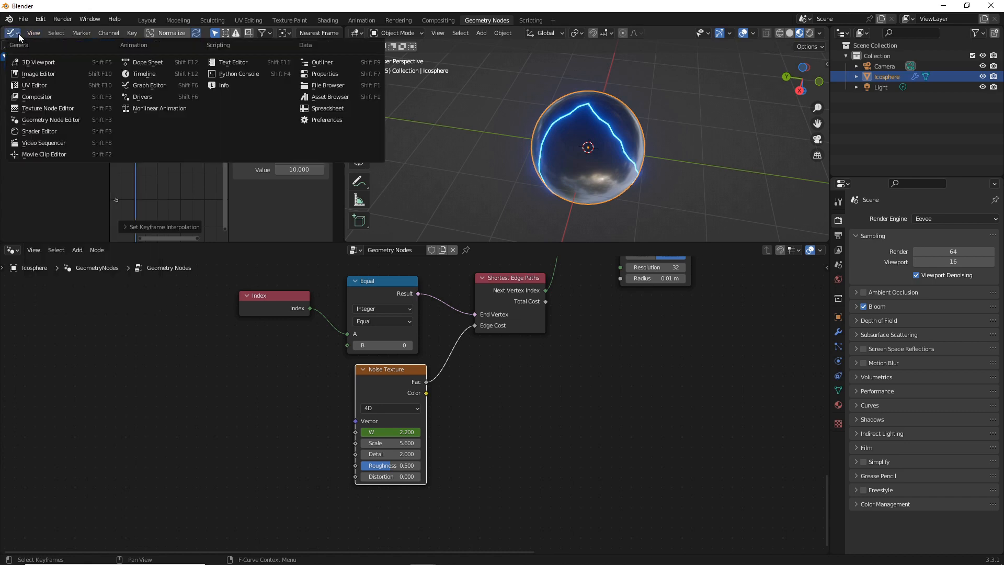
{"action": "left_click", "coordinate": [162, 74]}
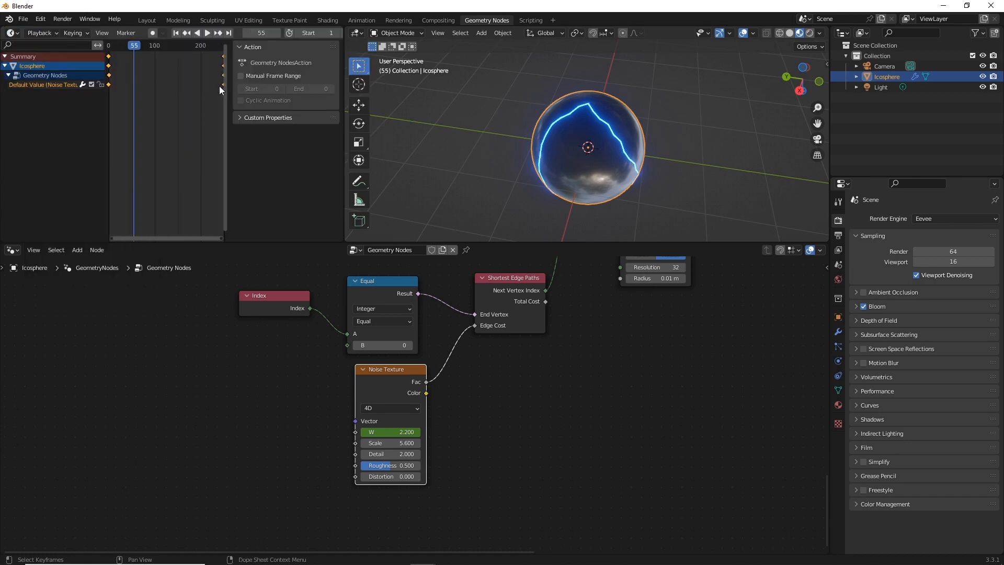
{"action": "left_click", "coordinate": [213, 33]}
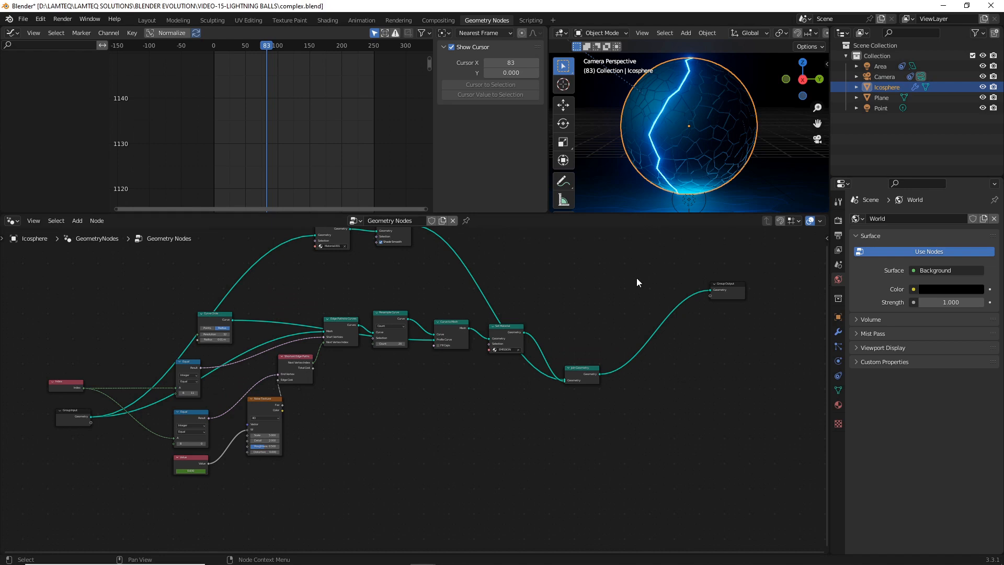
Insert a keyframe at frame 83 on the B value of the Equal node that feeds End Vertex in complex.blend.
{"action": "middle_click_drag", "start_coordinate": [343, 342], "coordinate": [505, 295]}
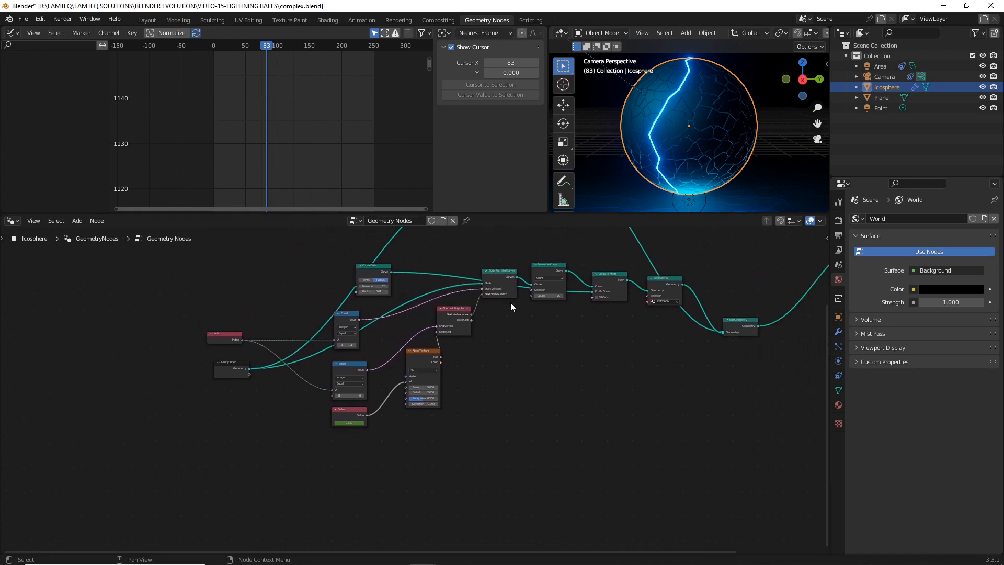
{"action": "scroll", "coordinate": [509, 311], "scroll_direction": "up", "scroll_amount": 4}
{"action": "scroll", "coordinate": [509, 324], "scroll_direction": "down", "scroll_amount": 2}
{"action": "scroll", "coordinate": [356, 414], "scroll_direction": "up", "scroll_amount": 7}
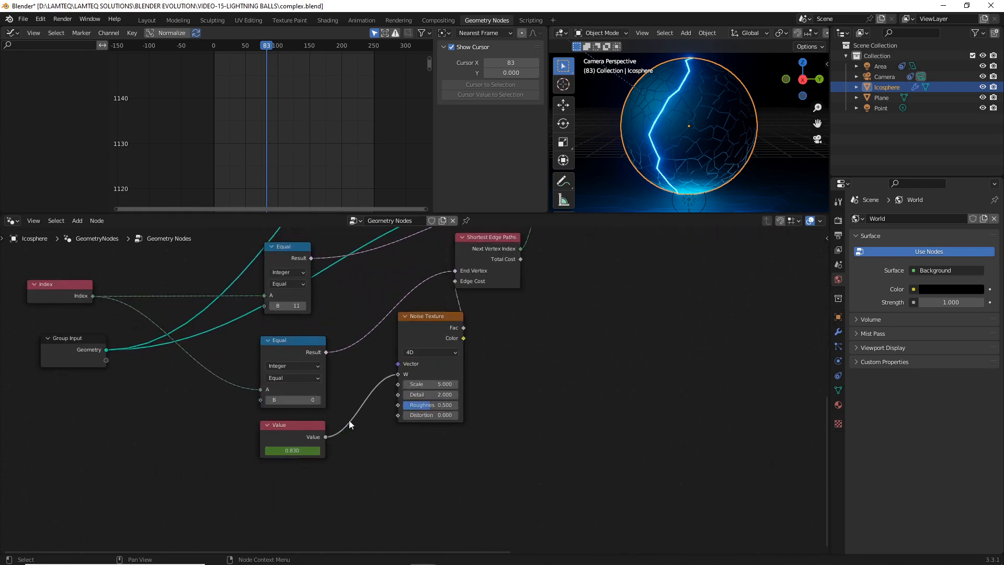
{"action": "scroll", "coordinate": [524, 401], "scroll_direction": "down", "scroll_amount": 5}
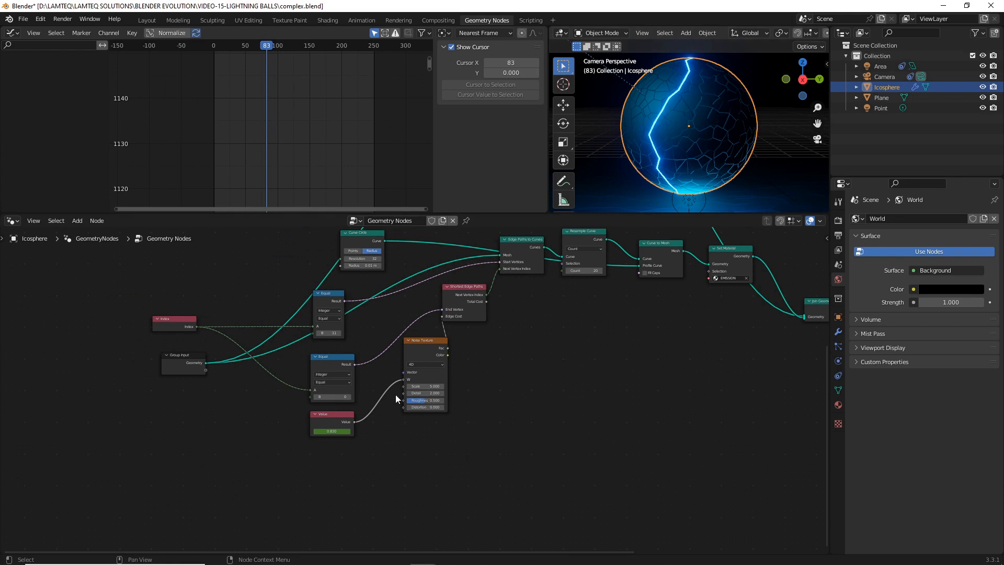
{"action": "scroll", "coordinate": [396, 395], "scroll_direction": "up", "scroll_amount": 4}
{"action": "middle_click_drag", "start_coordinate": [294, 393], "coordinate": [410, 365]}
{"action": "scroll", "coordinate": [365, 388], "scroll_direction": "down", "scroll_amount": 1}
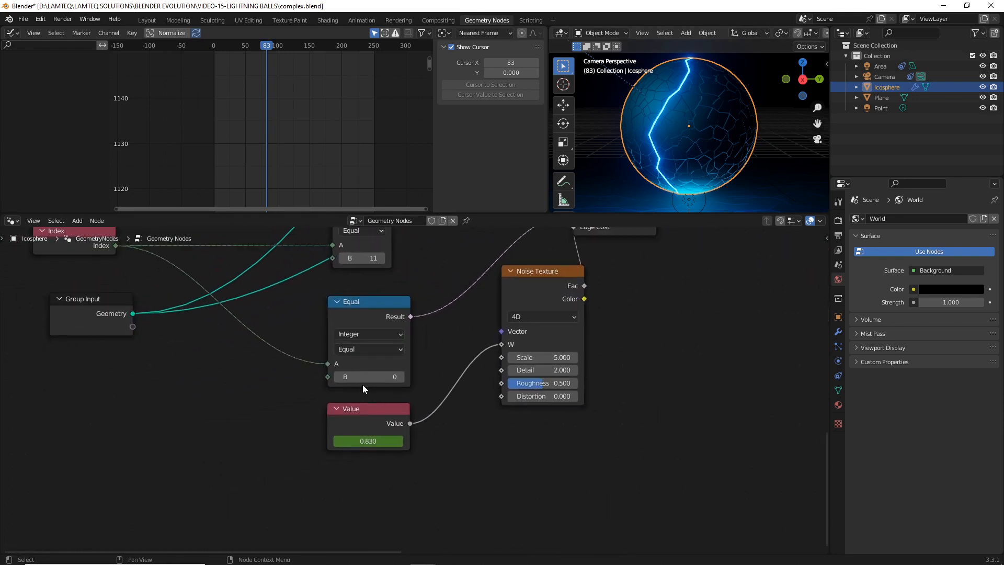
{"action": "right_click", "coordinate": [368, 376]}
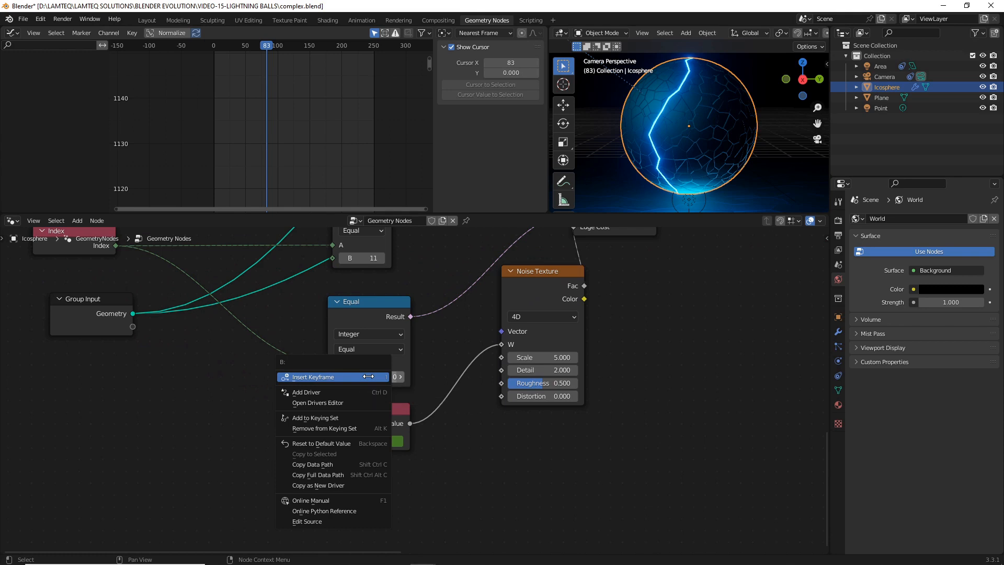
{"action": "left_click", "coordinate": [366, 372]}
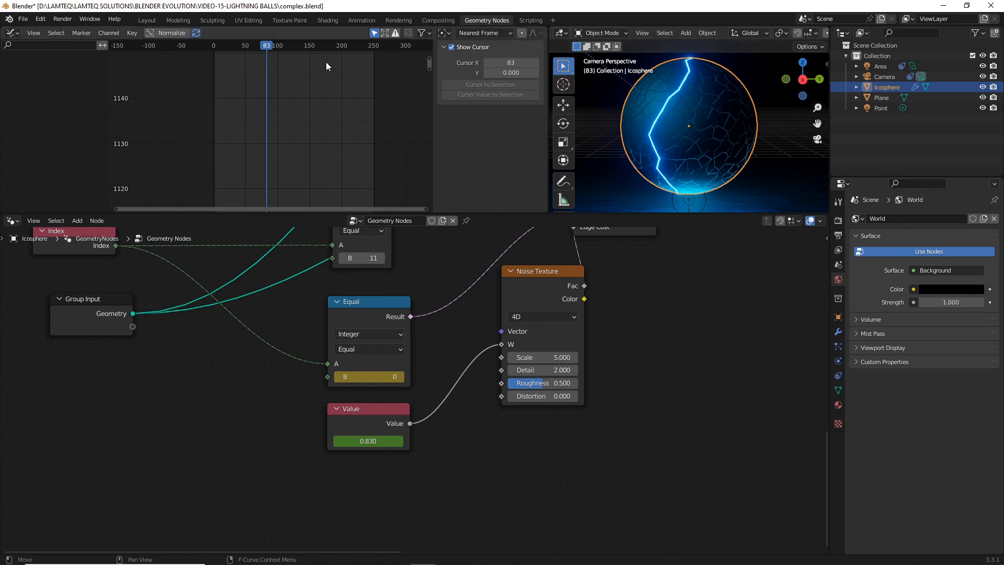
Open the Layout workspace and put the icosphere in Edit Mode to inspect its vertex indices.
{"action": "left_click", "coordinate": [143, 22]}
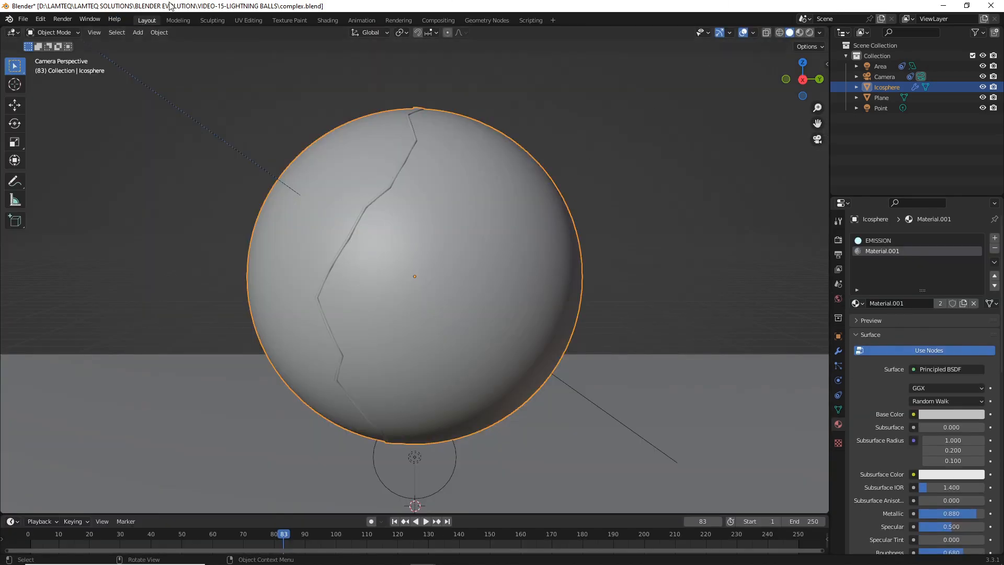
{"action": "left_click", "coordinate": [52, 33]}
{"action": "left_click", "coordinate": [70, 55]}
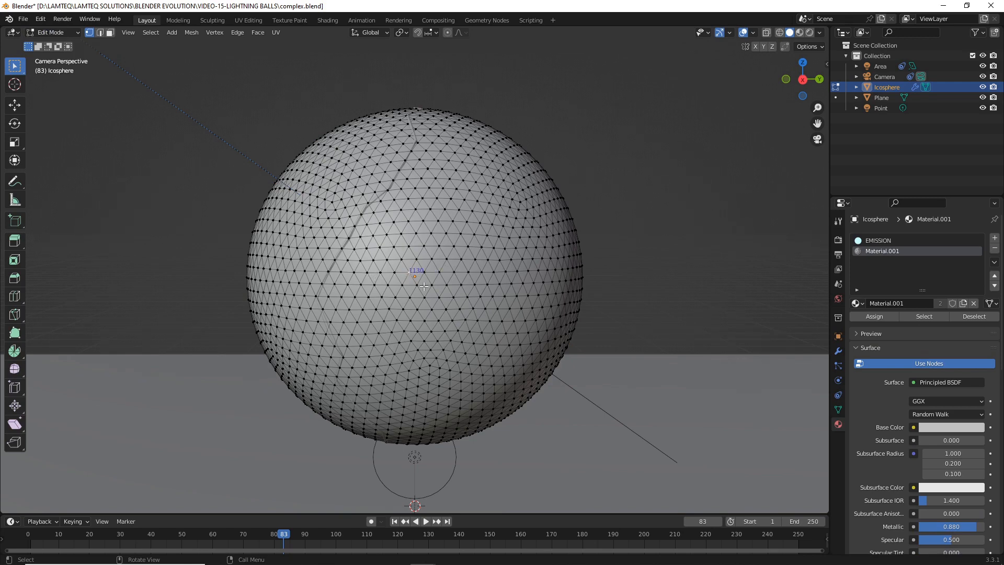
Return to the Geometry Nodes workspace with the Graph Editor open and switch the icosphere back to Object Mode.
{"action": "left_click", "coordinate": [486, 21]}
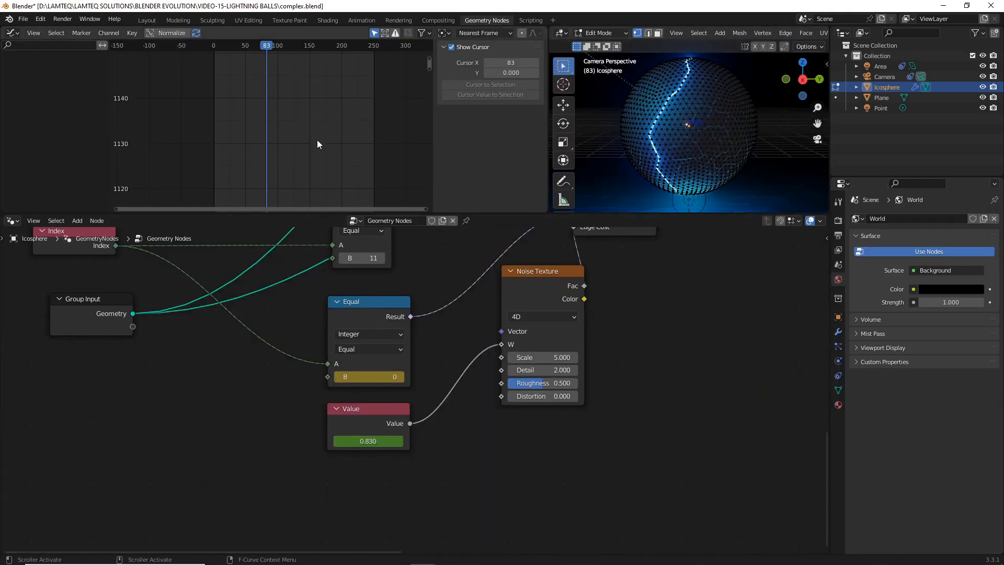
{"action": "left_click", "coordinate": [12, 32]}
{"action": "left_click", "coordinate": [146, 83]}
{"action": "left_click", "coordinate": [579, 38]}
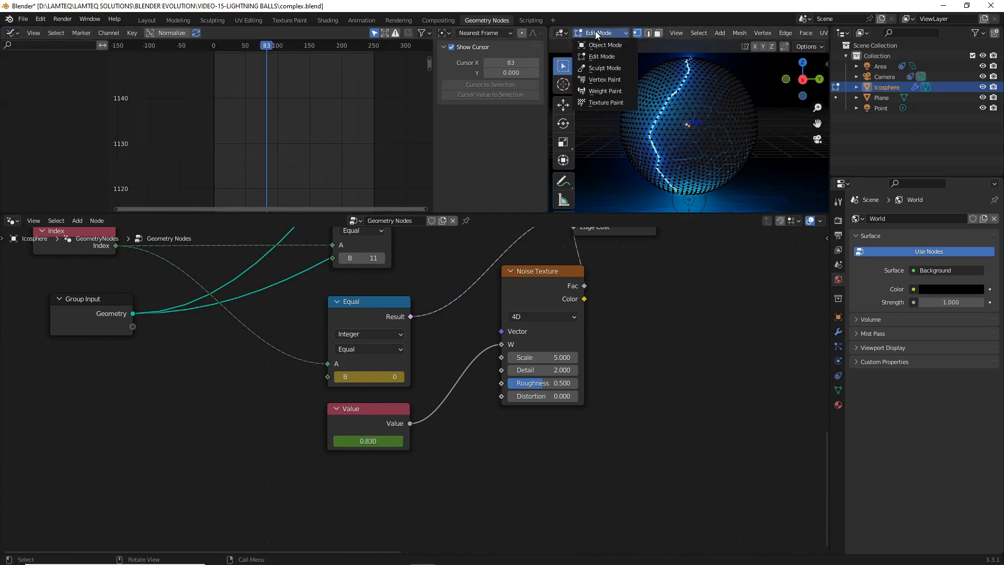
{"action": "left_click", "coordinate": [599, 42]}
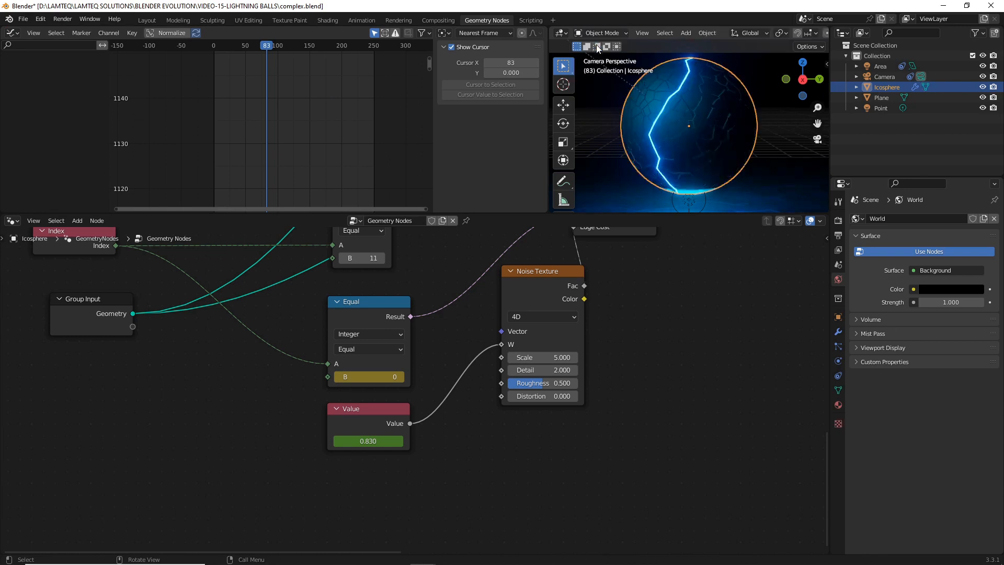
Add a Built-In Function modifier to the End Vertex Equal node's B-value F-curve and set its value offset to 1130.
{"action": "left_click", "coordinate": [384, 312]}
{"action": "left_click", "coordinate": [42, 75]}
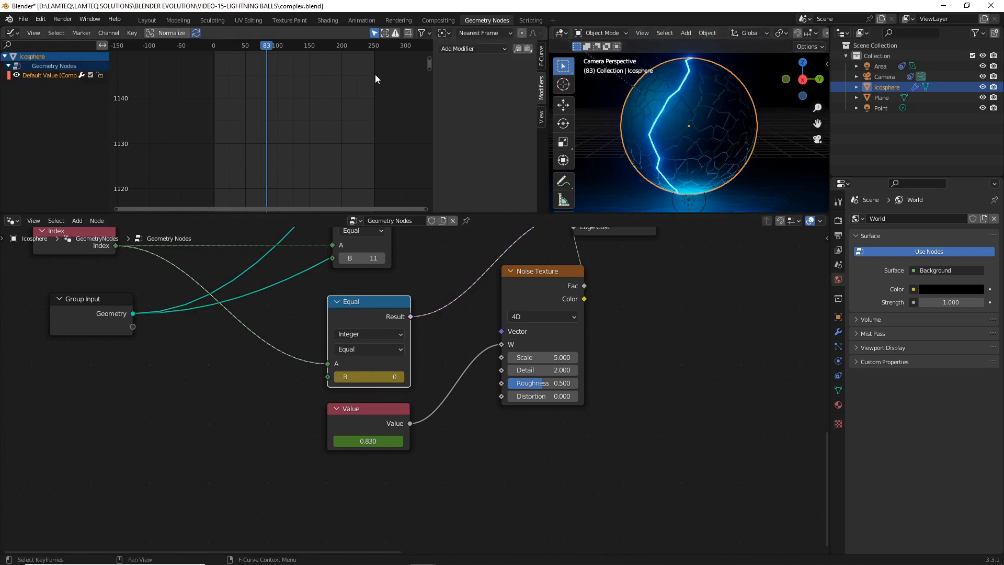
{"action": "left_click", "coordinate": [462, 48]}
{"action": "left_click", "coordinate": [475, 73]}
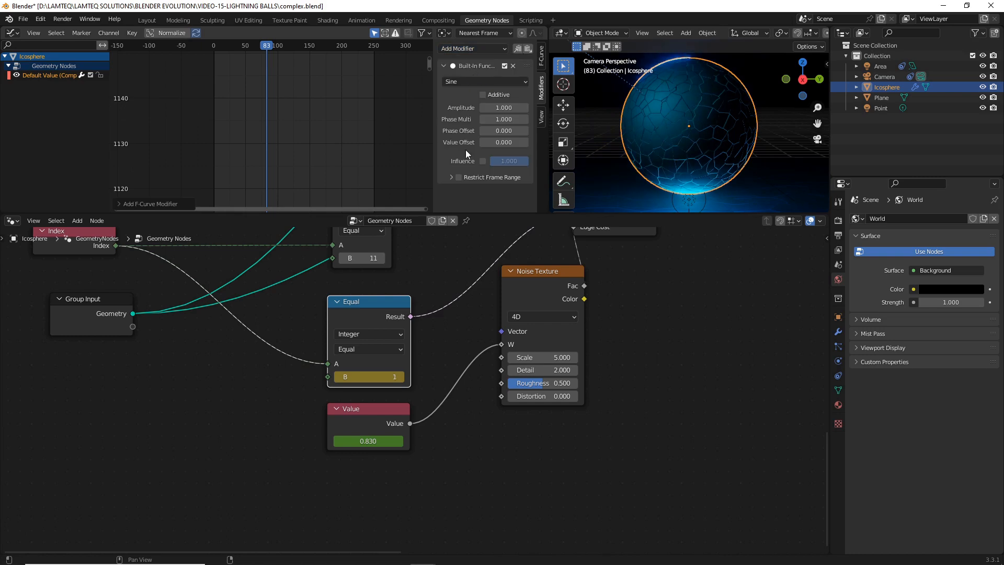
{"action": "left_click", "coordinate": [497, 142]}
{"action": "type", "text": "1130"}
{"action": "key", "text": "Return"}
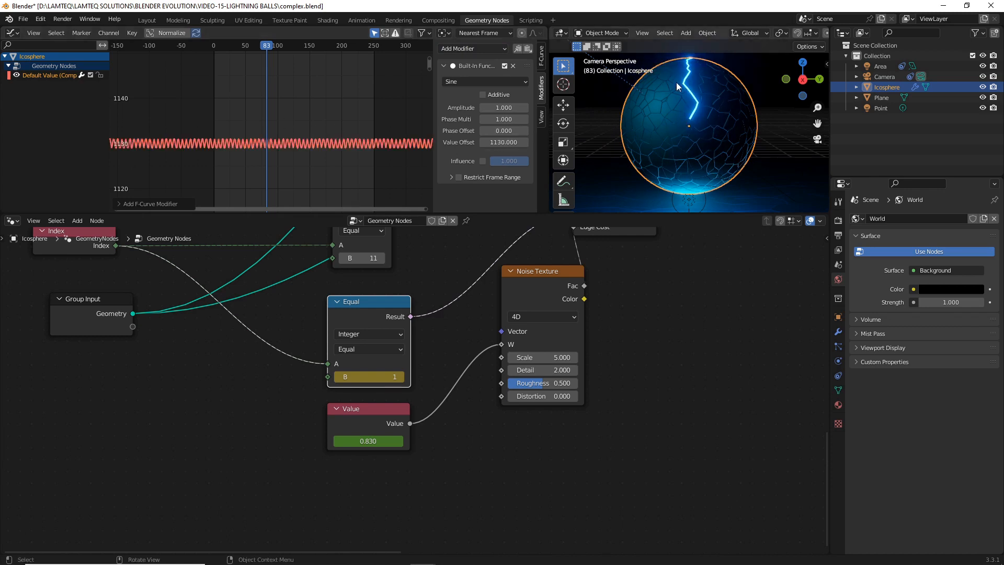
Set the sine modifier's phase multiplier to 0.1.
{"action": "scroll", "coordinate": [199, 161], "scroll_direction": "up", "scroll_amount": 3}
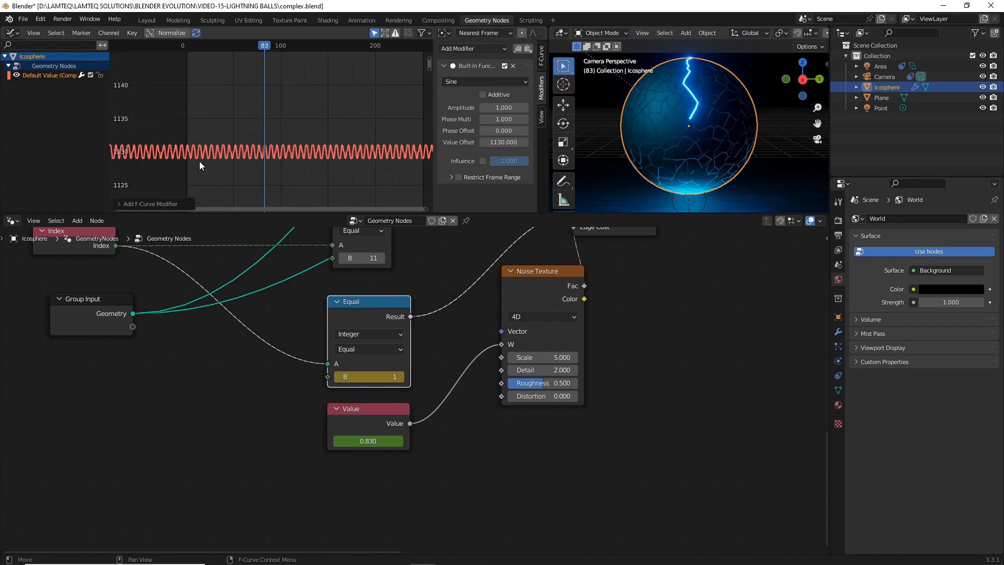
{"action": "left_click", "coordinate": [510, 119]}
{"action": "type", "text": "0.1"}
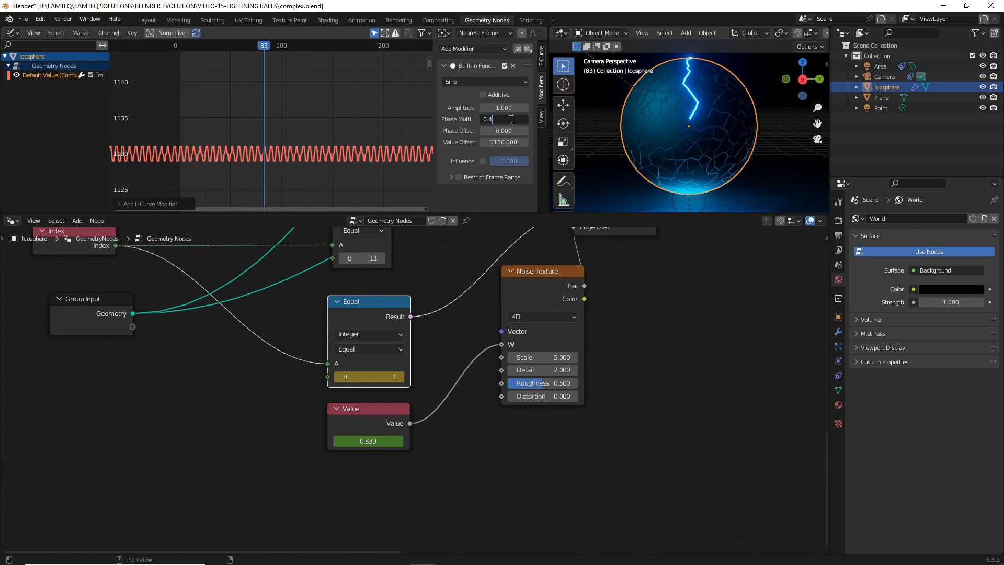
{"action": "key", "text": "Return"}
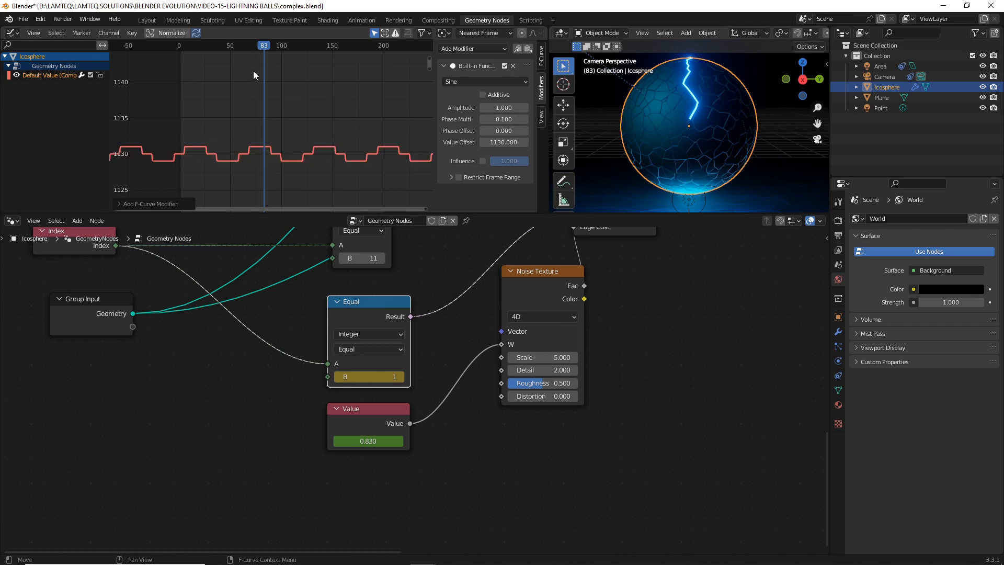
Scrub the playhead to frames 120 and 36 to check how the arc's end vertex moves.
{"action": "left_click_drag", "start_coordinate": [264, 45], "coordinate": [303, 66]}
{"action": "scroll", "coordinate": [693, 119], "scroll_direction": "up", "scroll_amount": 7}
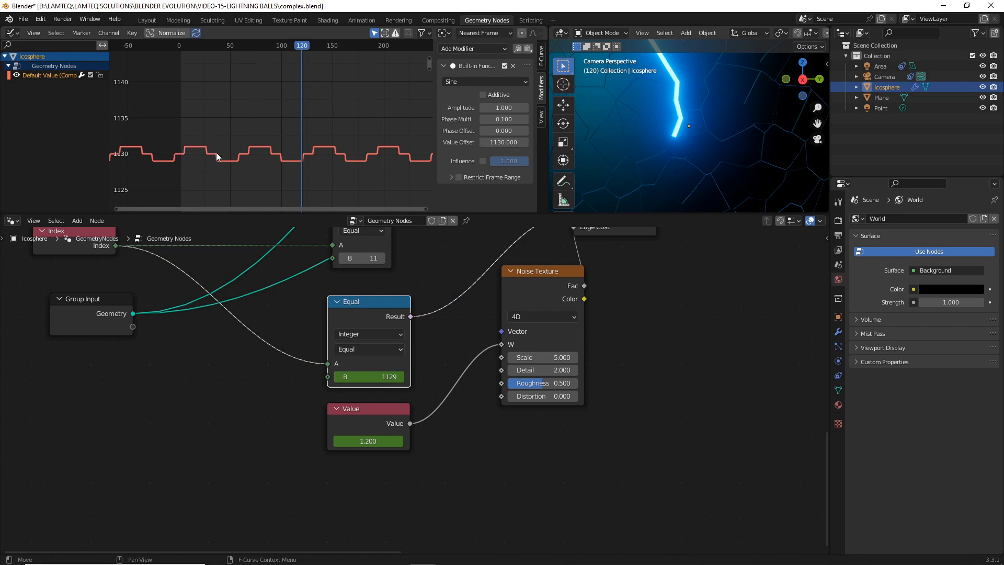
{"action": "left_click_drag", "start_coordinate": [303, 45], "coordinate": [215, 76]}
{"action": "left_click", "coordinate": [261, 395]}
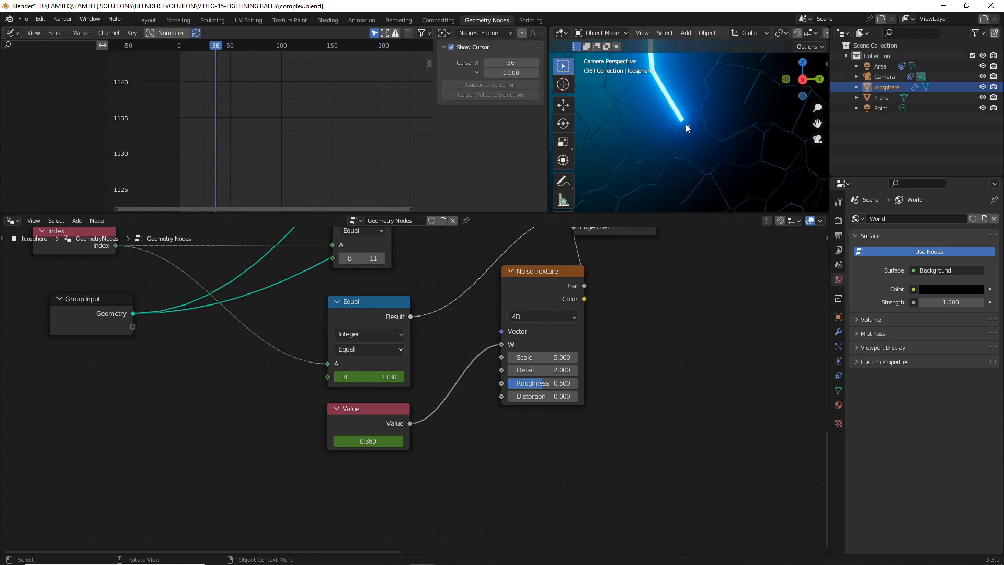
Add an Ico Sphere mesh primitive node below the Group Input node.
{"action": "scroll", "coordinate": [235, 423], "scroll_direction": "down", "scroll_amount": 3}
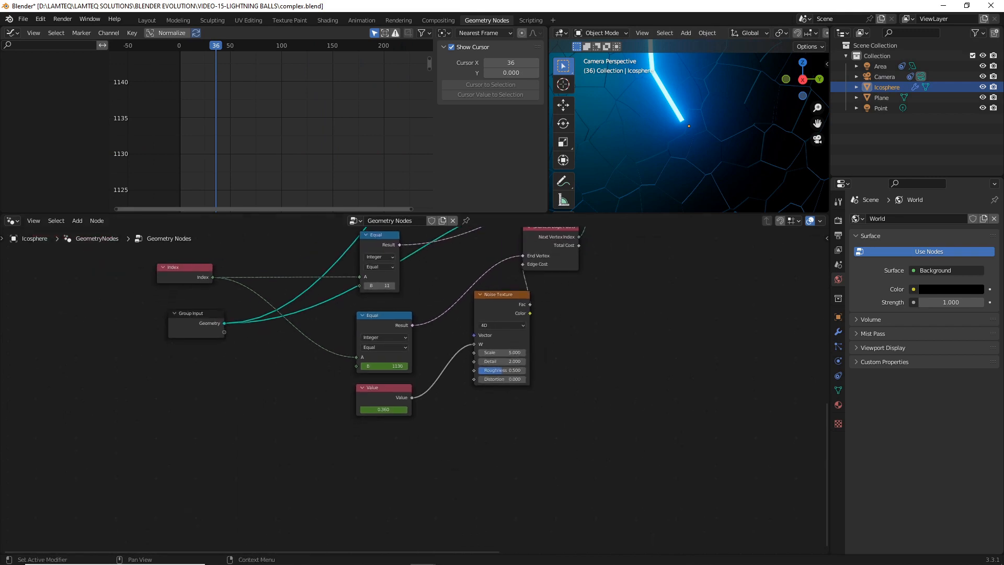
{"action": "key", "text": "shift+a"}
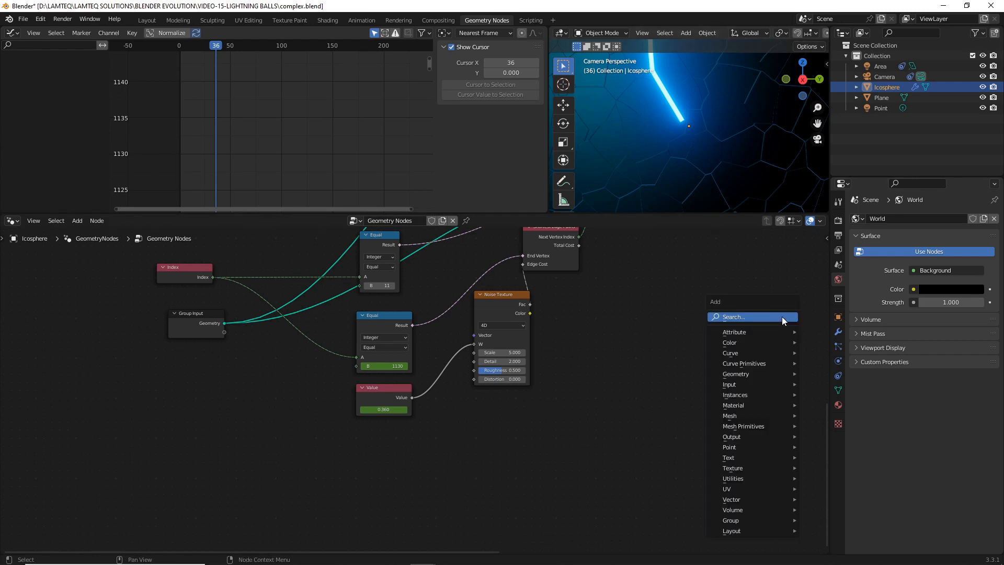
{"action": "left_click", "coordinate": [751, 317]}
{"action": "key", "text": "Escape"}
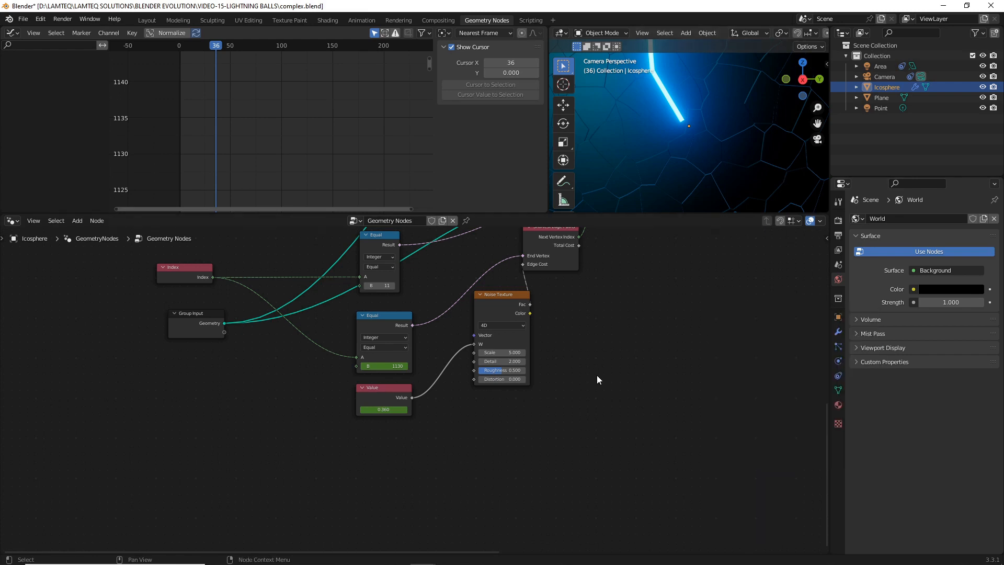
{"action": "key", "text": "shift+a"}
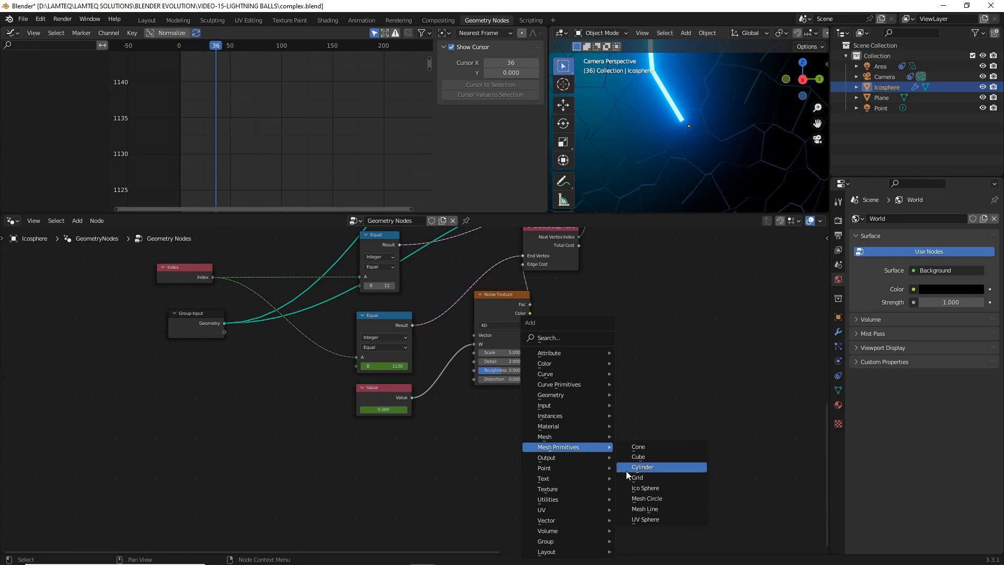
{"action": "left_click", "coordinate": [645, 488]}
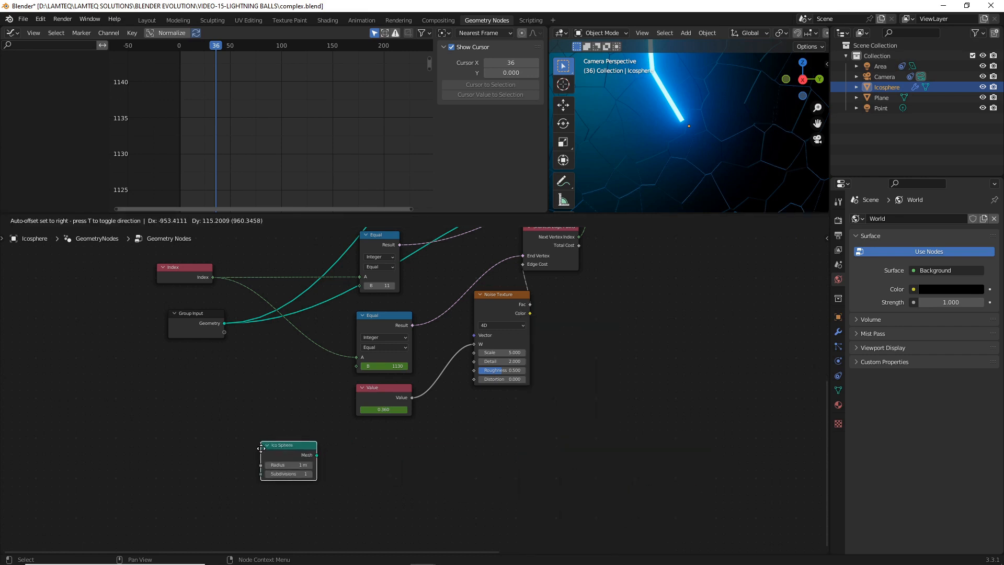
{"action": "left_click", "coordinate": [179, 408]}
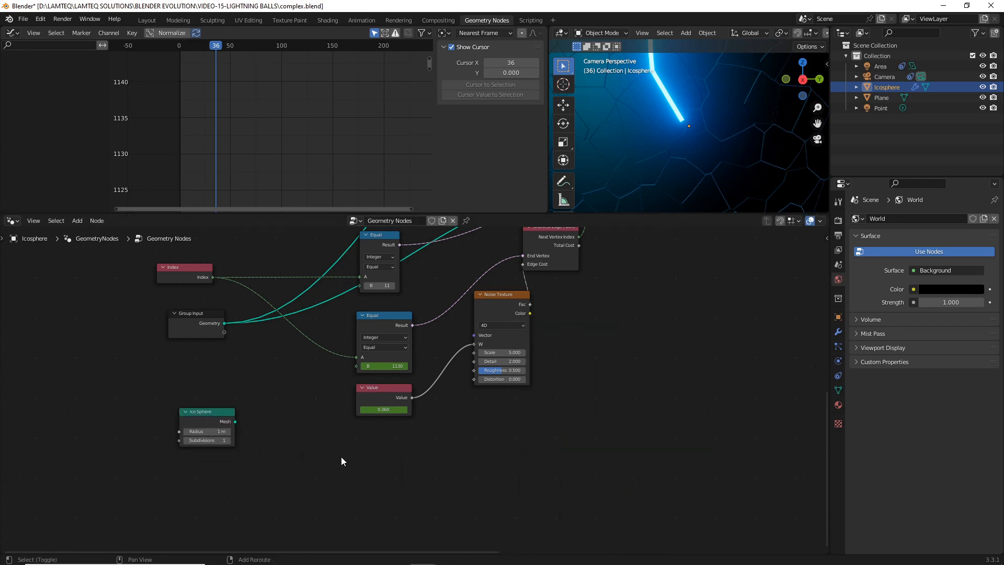
Add an Instance on Points node below the Noise Texture node.
{"action": "key", "text": "shift+a"}
{"action": "left_click", "coordinate": [292, 343]}
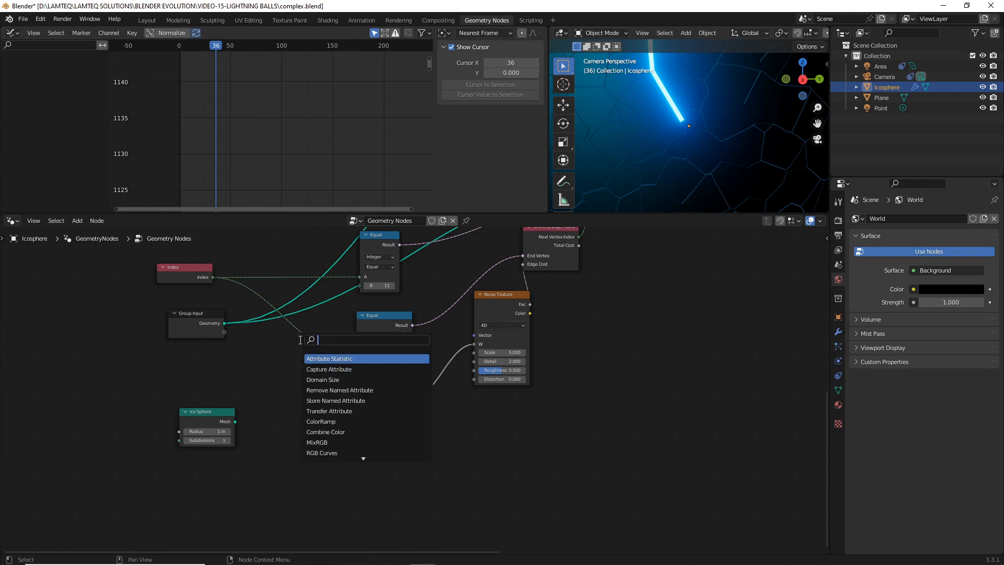
{"action": "type", "text": "instance"}
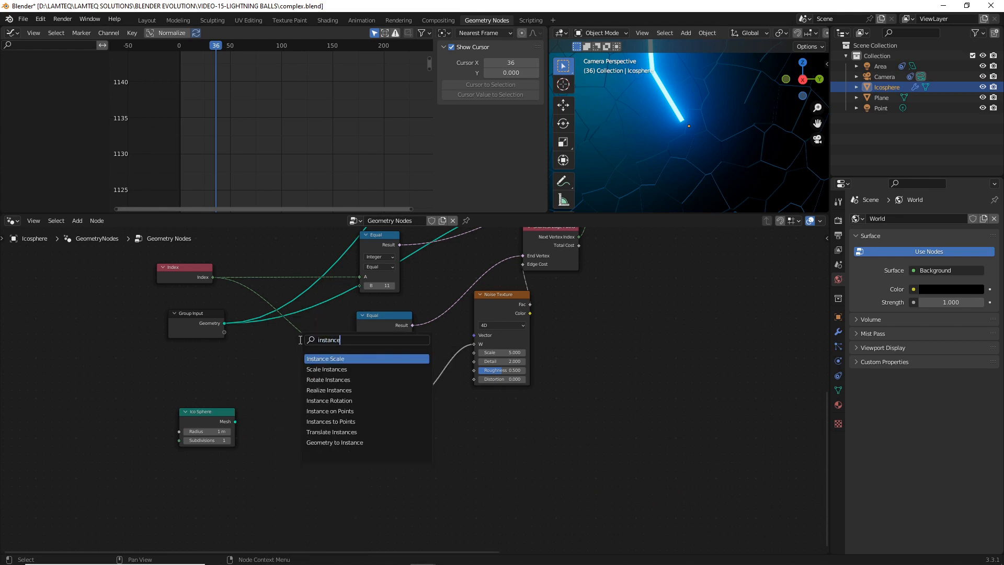
{"action": "type", "text": " on"}
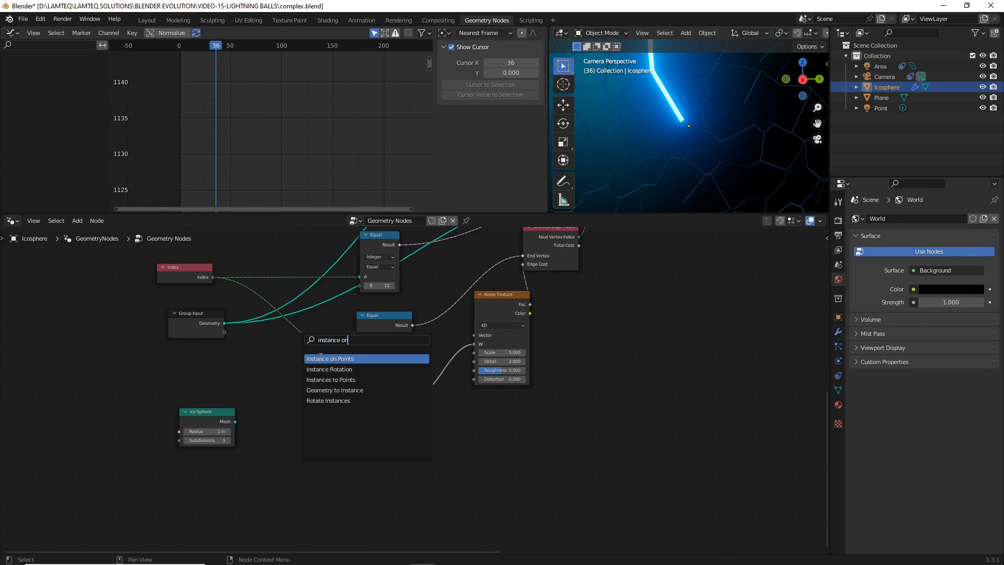
{"action": "left_click", "coordinate": [320, 357]}
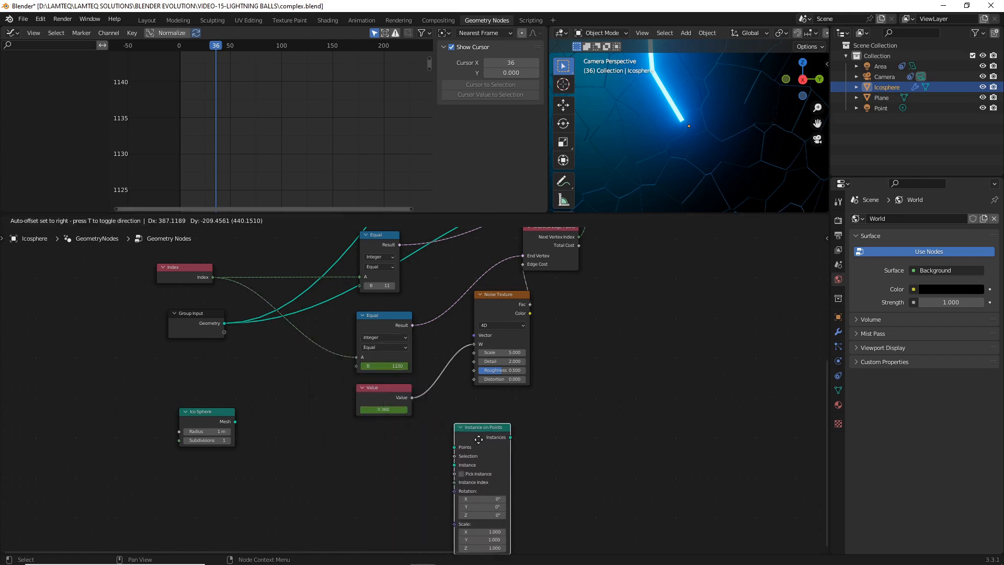
{"action": "left_click", "coordinate": [499, 438]}
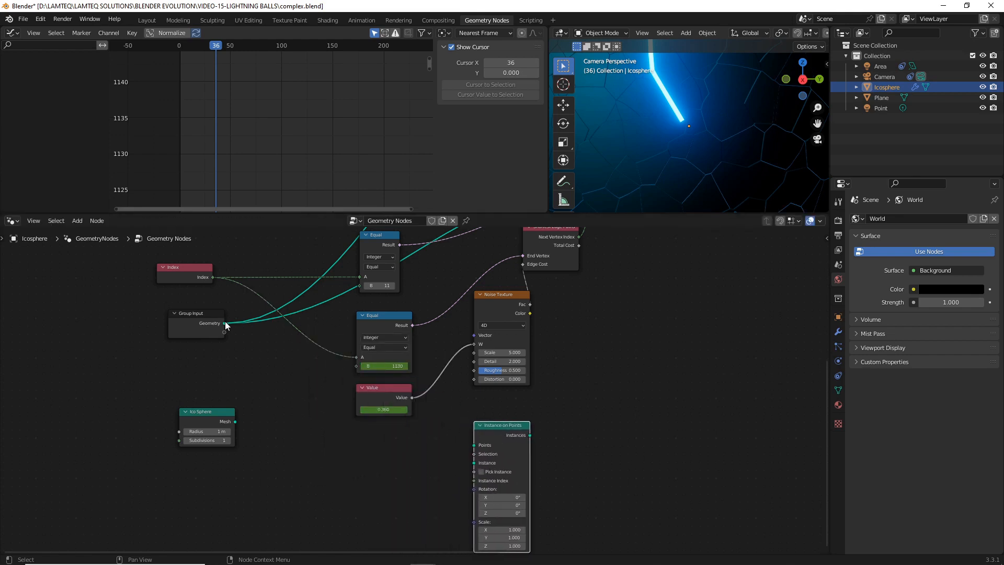
Link Group Input Geometry to Points, Ico Sphere Mesh to Instance, and the End Vertex Equal result to Selection on Instance on Points.
{"action": "left_click_drag", "start_coordinate": [224, 323], "coordinate": [264, 341]}
{"action": "left_click_drag", "start_coordinate": [291, 423], "coordinate": [474, 445]}
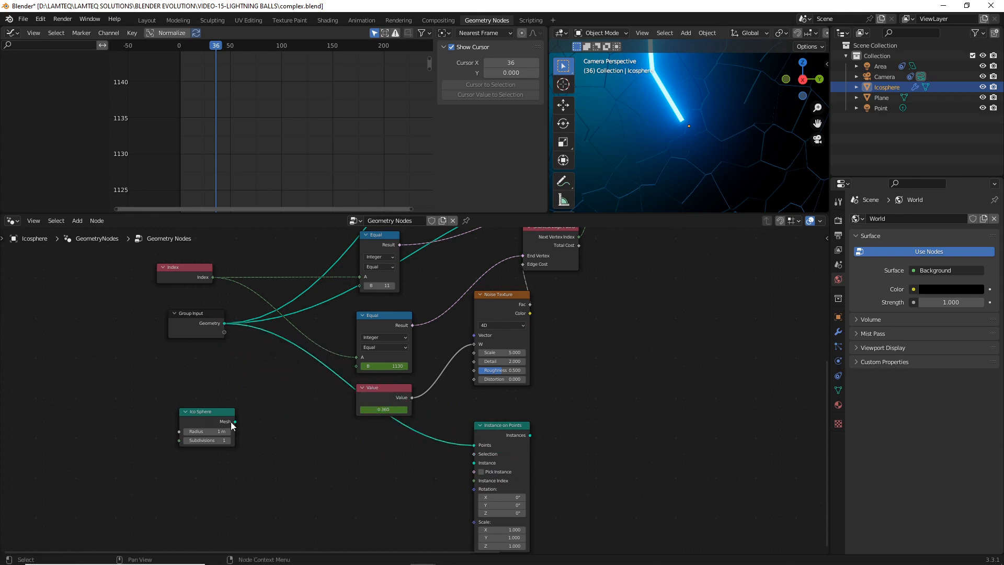
{"action": "left_click_drag", "start_coordinate": [234, 421], "coordinate": [471, 468]}
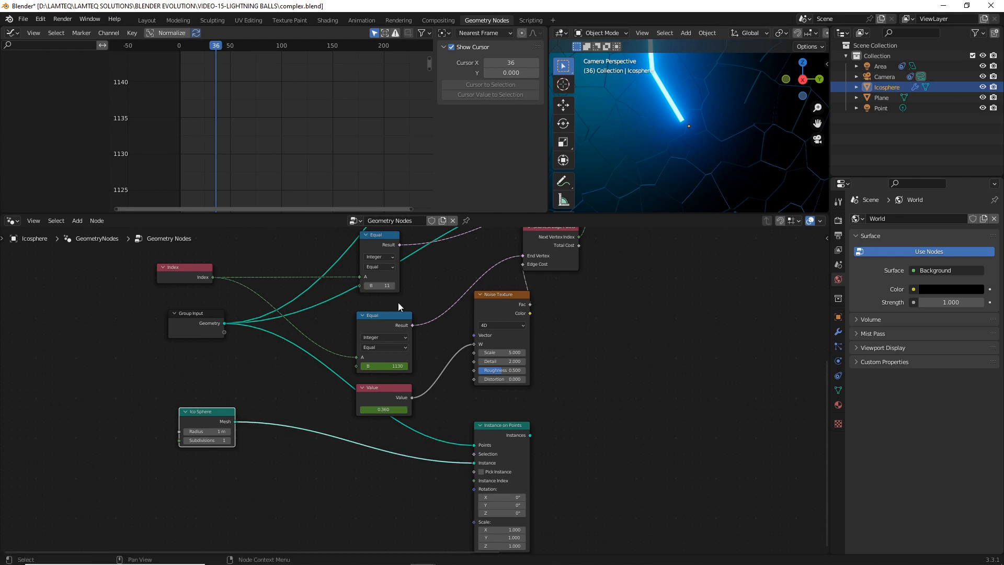
{"action": "left_click_drag", "start_coordinate": [412, 326], "coordinate": [427, 331]}
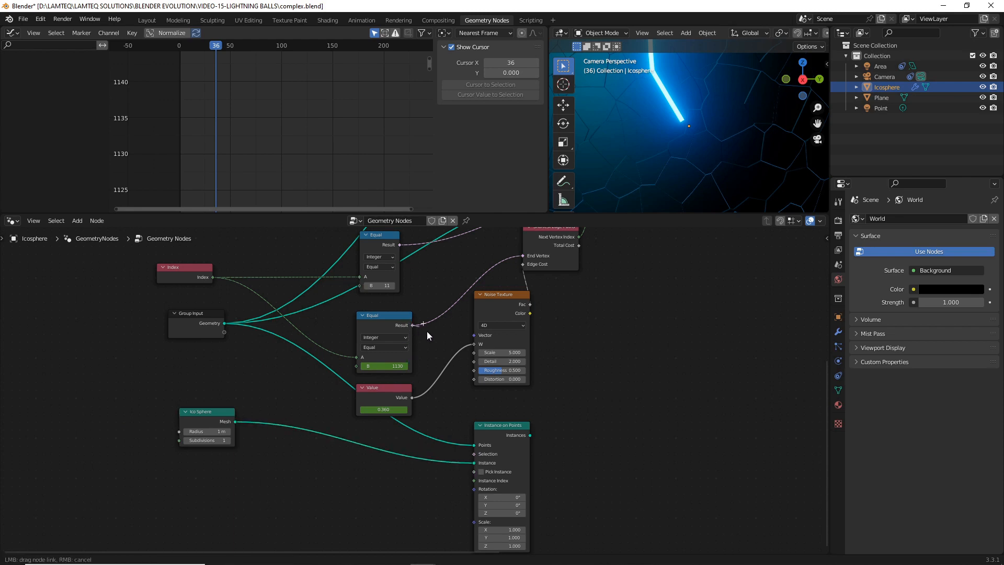
{"action": "left_click_drag", "start_coordinate": [447, 392], "coordinate": [478, 454]}
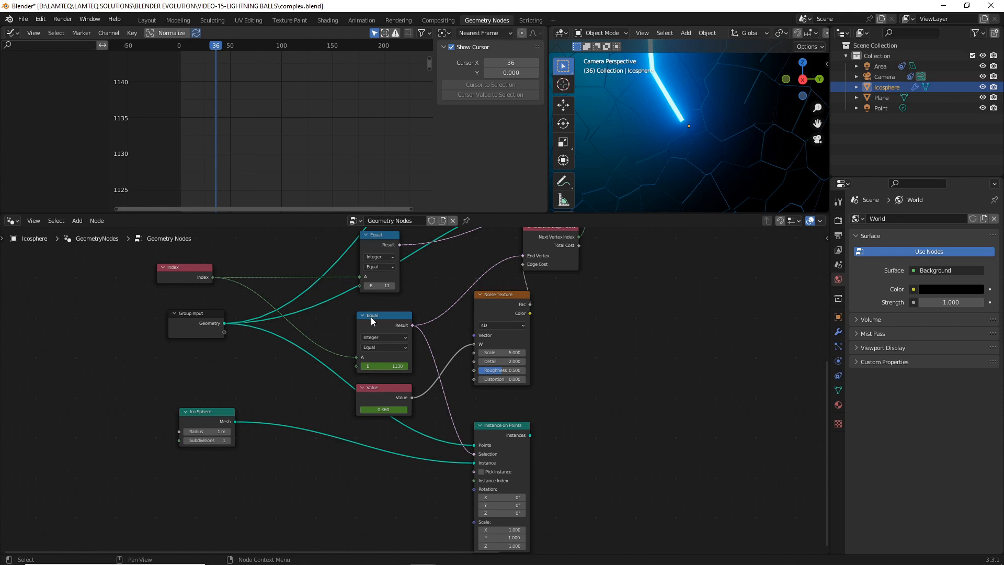
Set the Ico Sphere node's subdivisions to 0 and connect the Instance on Points output to the Join Geometry node.
{"action": "left_click", "coordinate": [199, 439]}
{"action": "key", "text": "Return"}
{"action": "scroll", "coordinate": [543, 344], "scroll_direction": "down", "scroll_amount": 5}
{"action": "middle_click_drag", "start_coordinate": [480, 341], "coordinate": [293, 414]}
{"action": "left_click_drag", "start_coordinate": [293, 443], "coordinate": [597, 330]}
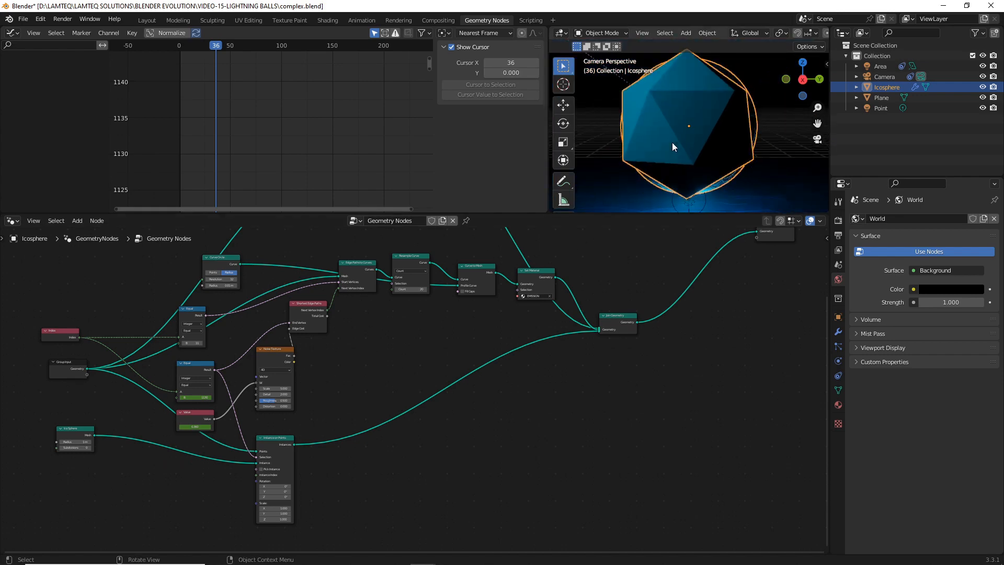
Set the Ico Sphere node's subdivisions to 2 and its radius to 0.01 m.
{"action": "scroll", "coordinate": [151, 400], "scroll_direction": "up", "scroll_amount": 2}
{"action": "middle_click_drag", "start_coordinate": [151, 400], "coordinate": [521, 334]}
{"action": "scroll", "coordinate": [427, 383], "scroll_direction": "up", "scroll_amount": 12}
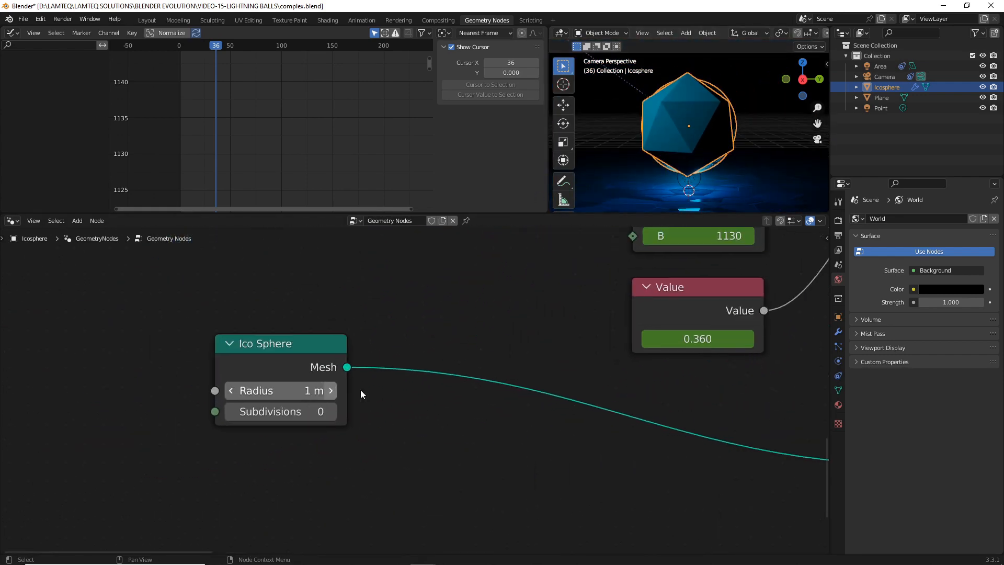
{"action": "left_click", "coordinate": [312, 407]}
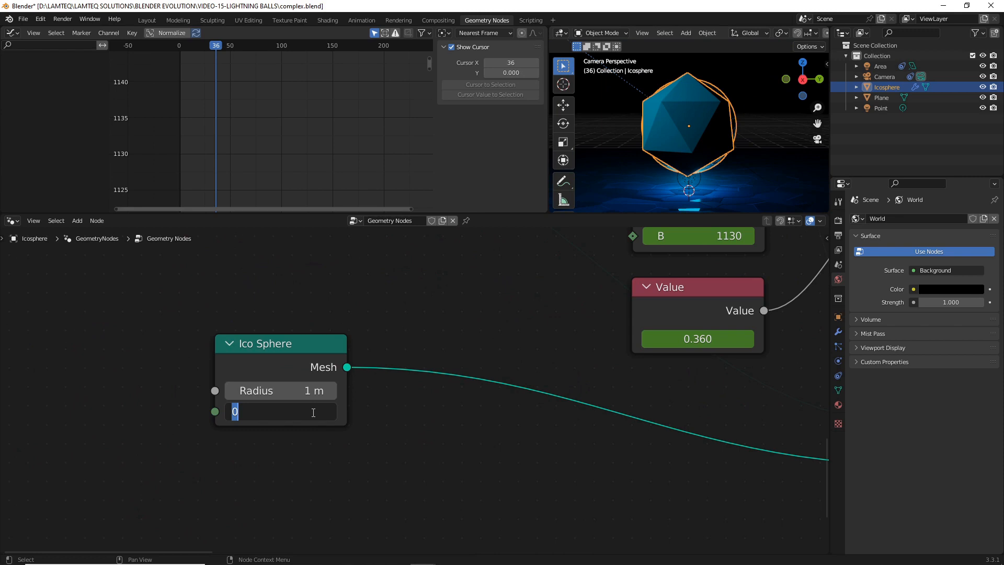
{"action": "type", "text": "2"}
{"action": "key", "text": "Return"}
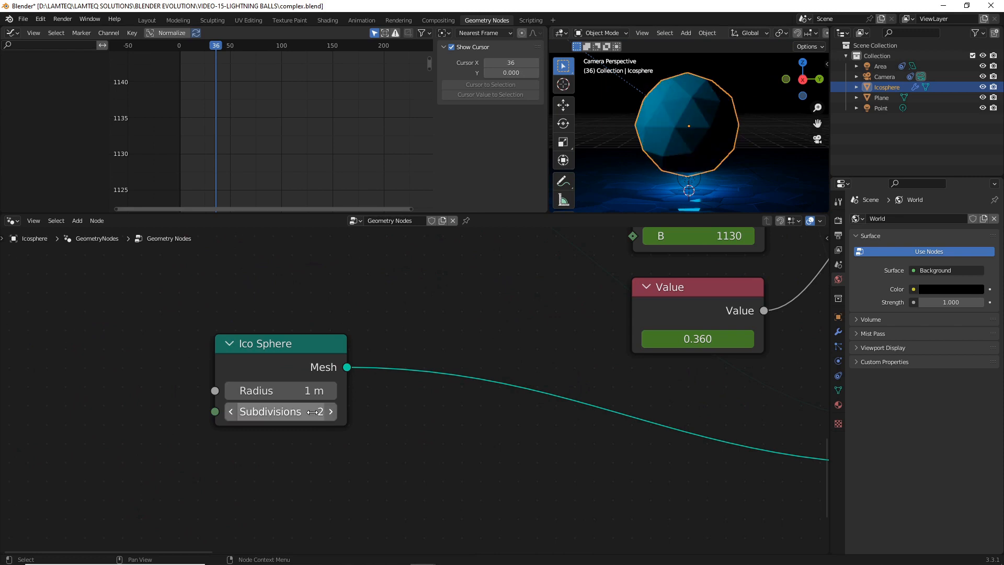
{"action": "left_click", "coordinate": [294, 389]}
{"action": "type", "text": "0.01"}
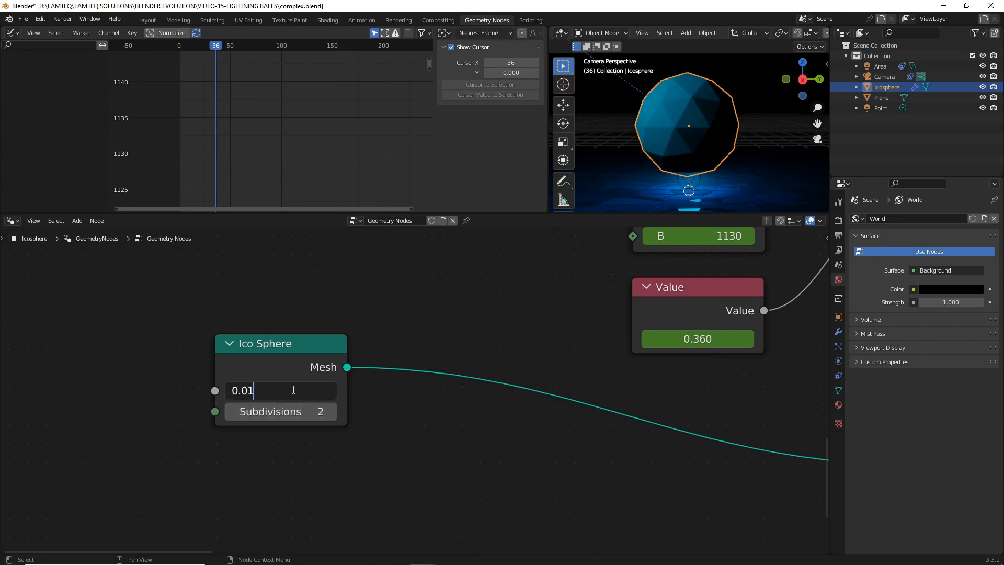
{"action": "key", "text": "Return"}
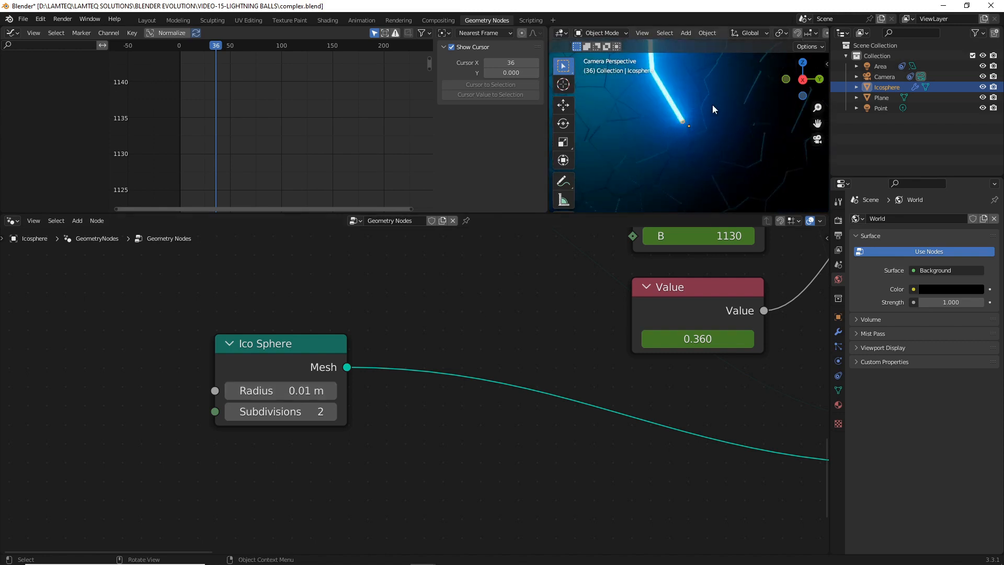
Try Ico Sphere radii of 0.1, 0.05 and 0.025 m, and restore the radius to 0.01 m.
{"action": "left_click", "coordinate": [301, 390]}
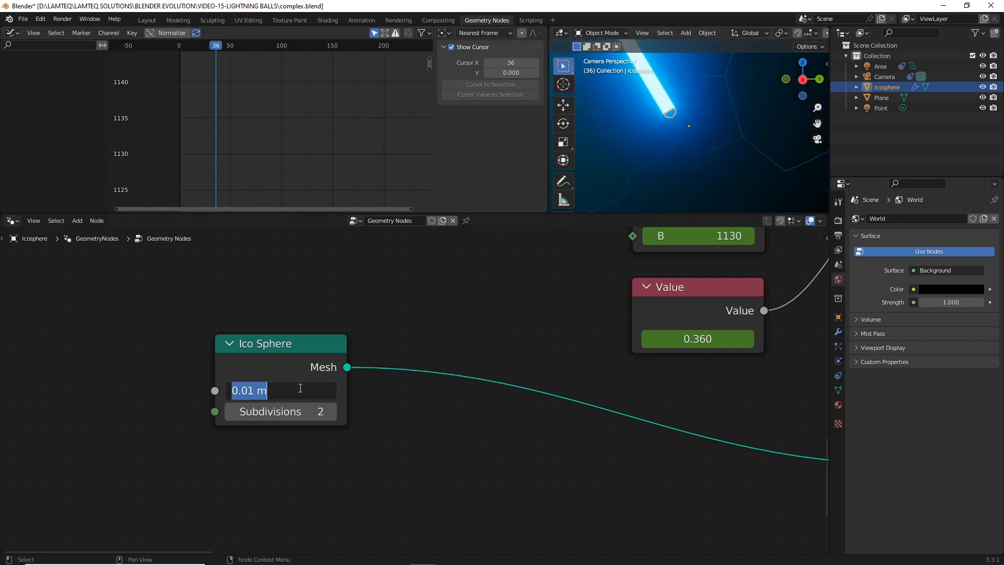
{"action": "type", "text": "0.1"}
{"action": "key", "text": "Return"}
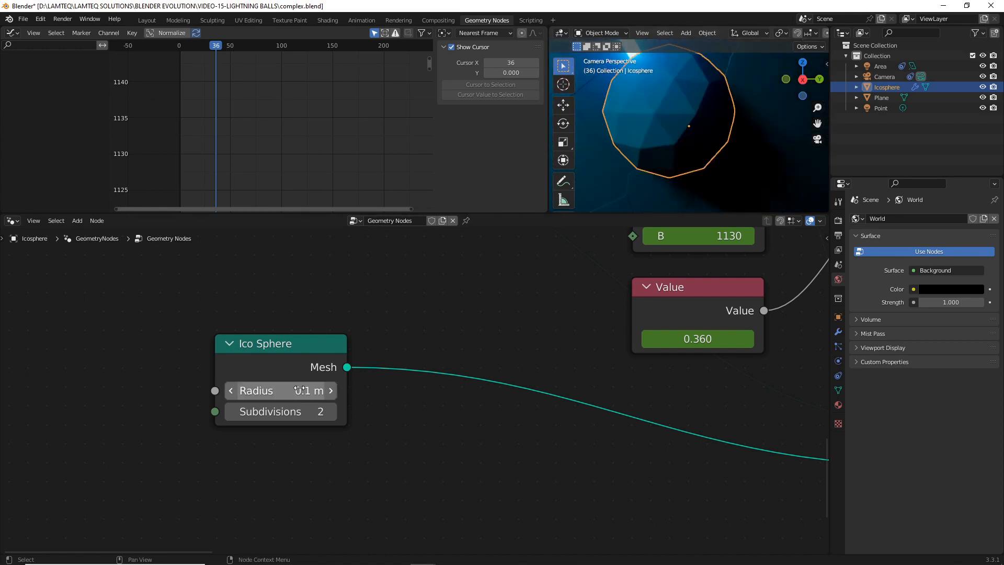
{"action": "left_click", "coordinate": [300, 389]}
{"action": "type", "text": "0.05"}
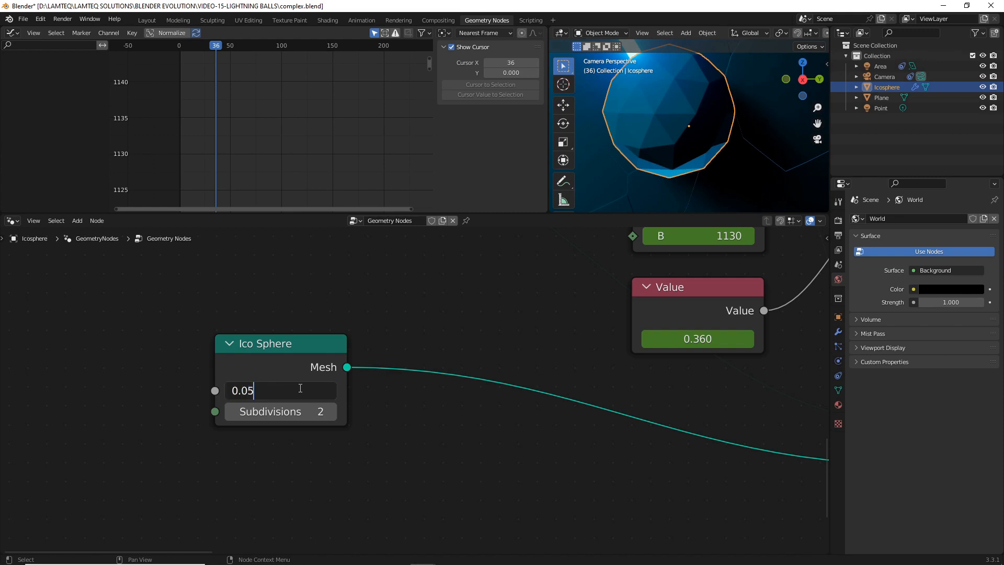
{"action": "key", "text": "Return"}
{"action": "left_click", "coordinate": [300, 389]}
{"action": "type", "text": "0.025"}
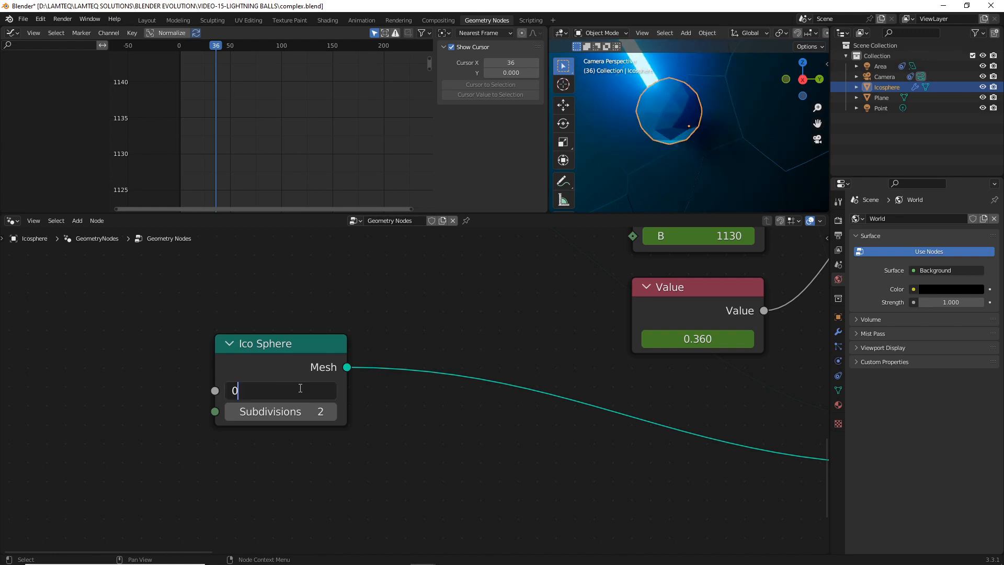
{"action": "key", "text": "Return"}
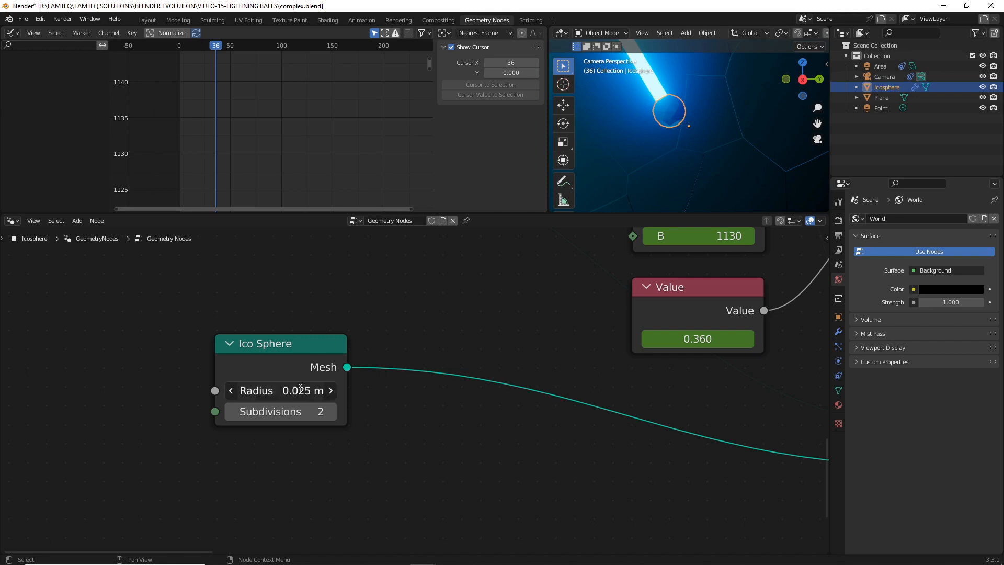
{"action": "left_click", "coordinate": [300, 390]}
{"action": "type", "text": "0.01"}
{"action": "key", "text": "Return"}
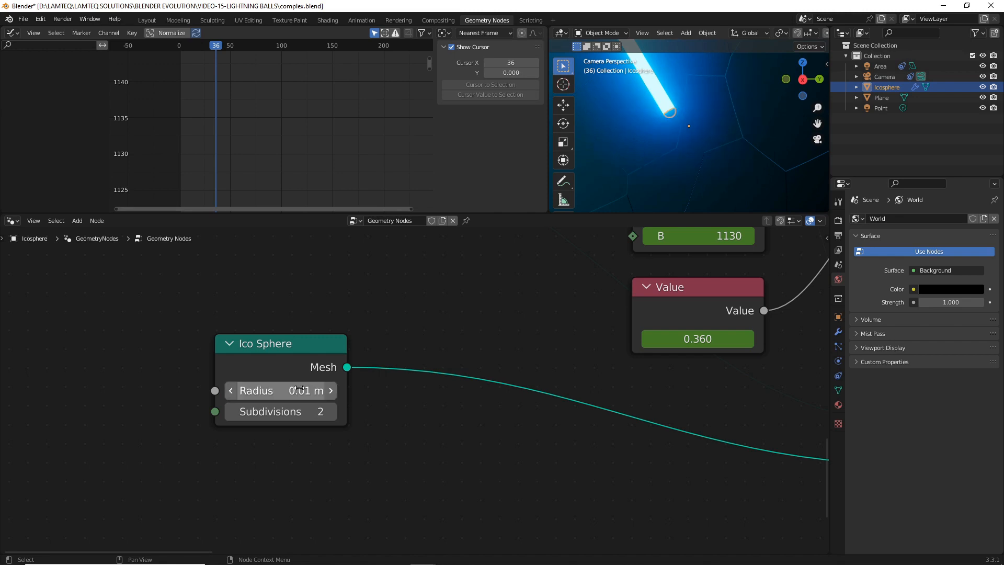
Set the Ico Sphere node's radius to 0.015 m.
{"action": "left_click", "coordinate": [299, 389]}
{"action": "type", "text": "0.015"}
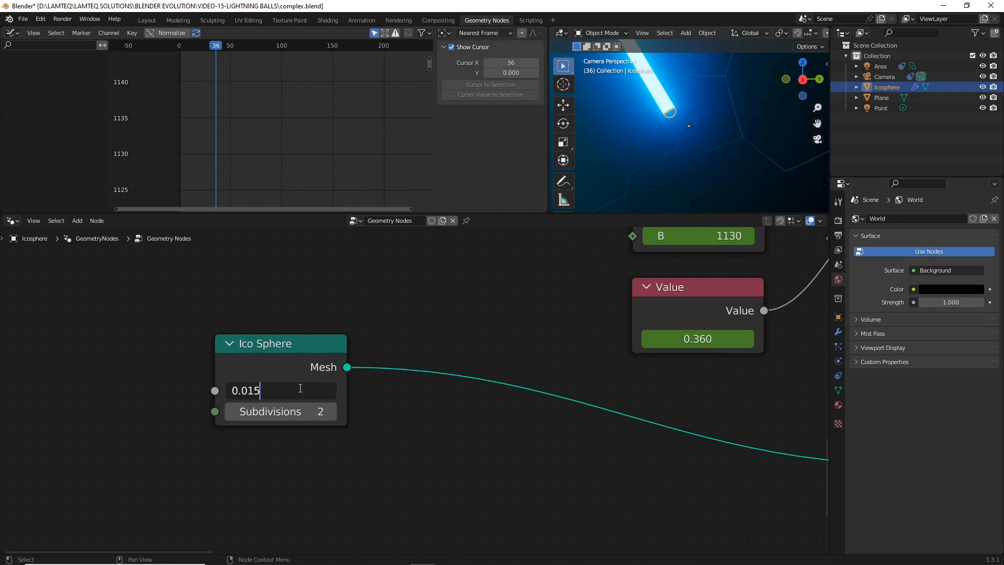
{"action": "key", "text": "Return"}
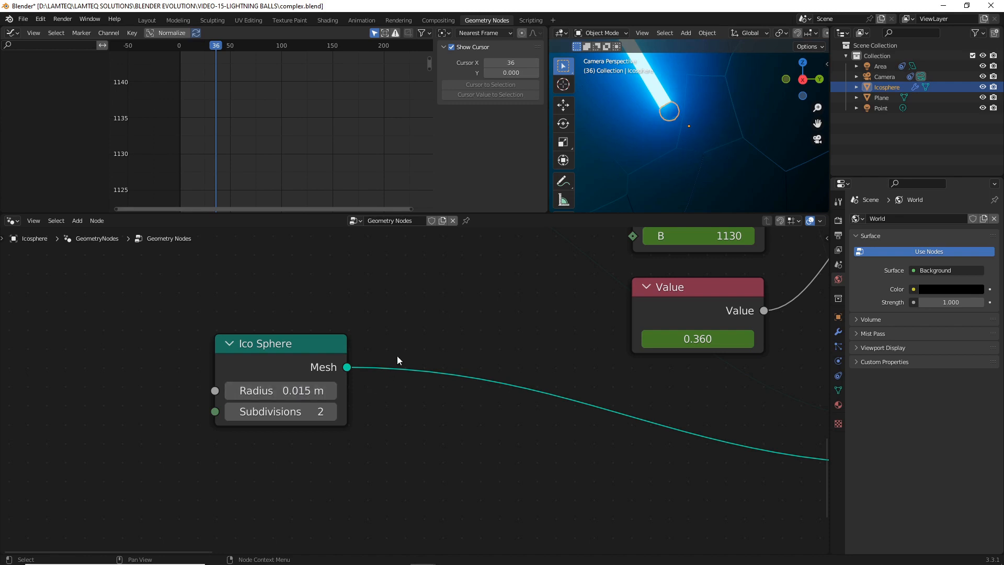
Insert a Set Material node between Instance on Points and Join Geometry, and assign it the EMISSION material.
{"action": "scroll", "coordinate": [548, 335], "scroll_direction": "down", "scroll_amount": 4}
{"action": "middle_click_drag", "start_coordinate": [544, 335], "coordinate": [233, 344]}
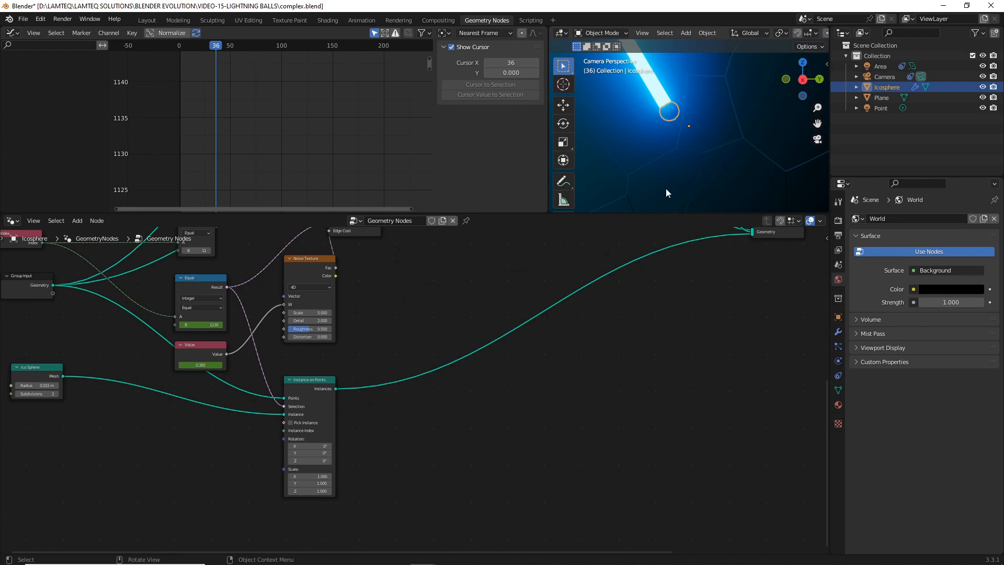
{"action": "key", "text": "shift+a"}
{"action": "left_click", "coordinate": [669, 316]}
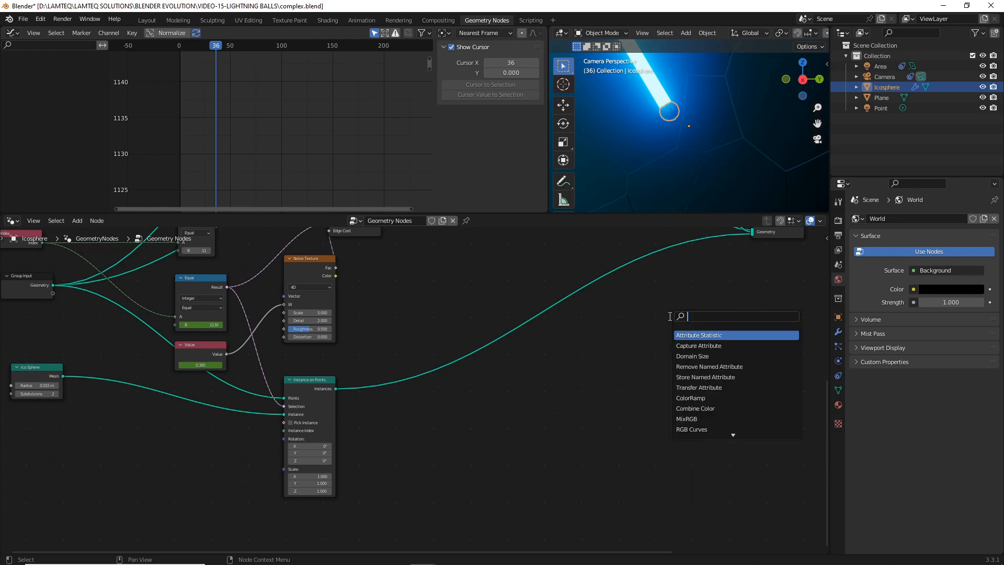
{"action": "type", "text": "set mat"}
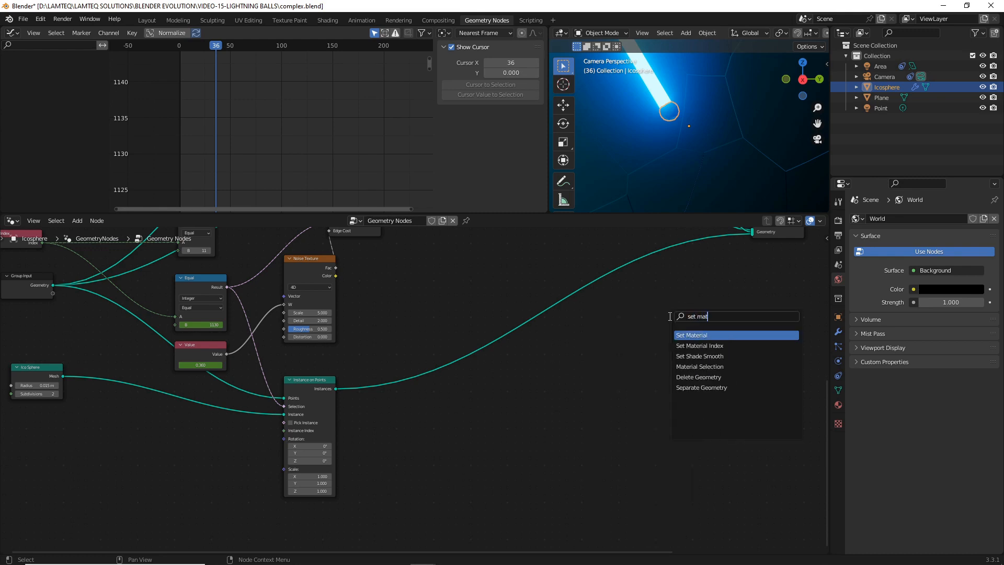
{"action": "left_click", "coordinate": [680, 335]}
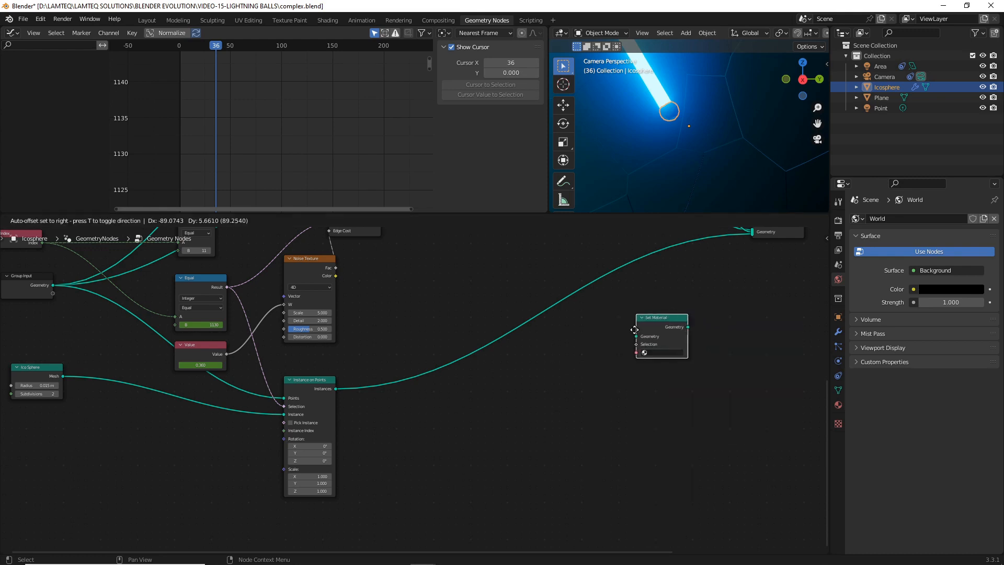
{"action": "left_click", "coordinate": [524, 339]}
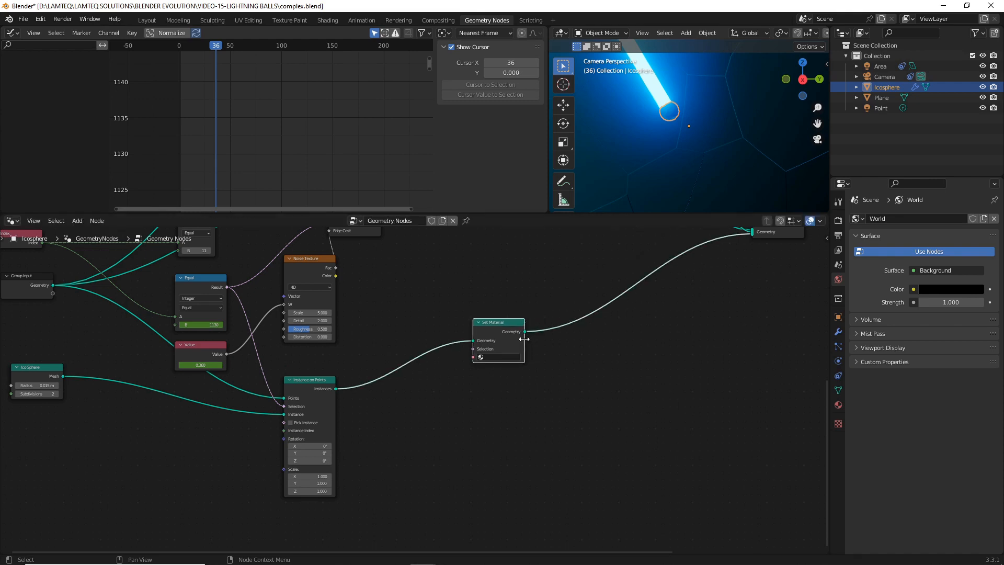
{"action": "left_click", "coordinate": [489, 357]}
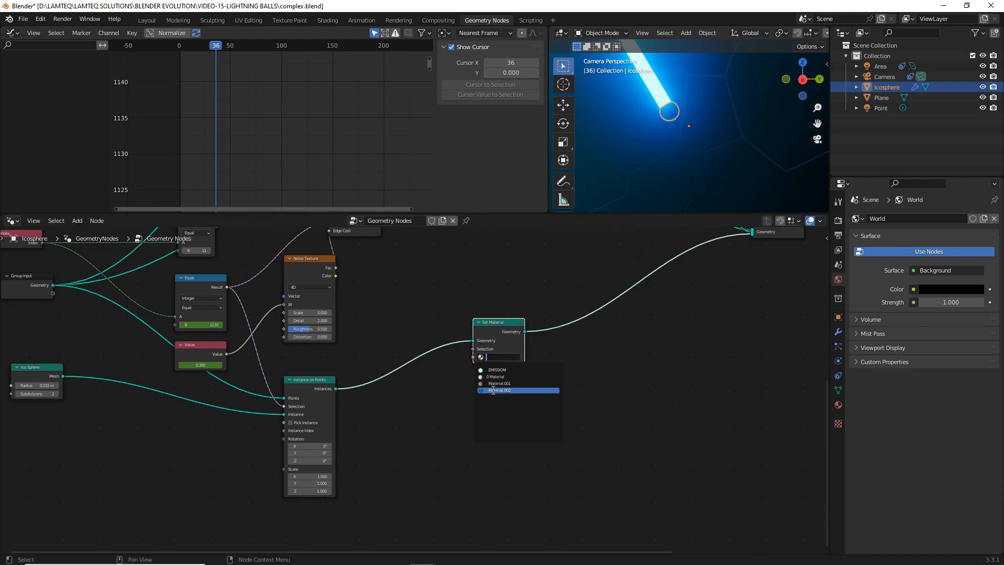
{"action": "left_click", "coordinate": [497, 370]}
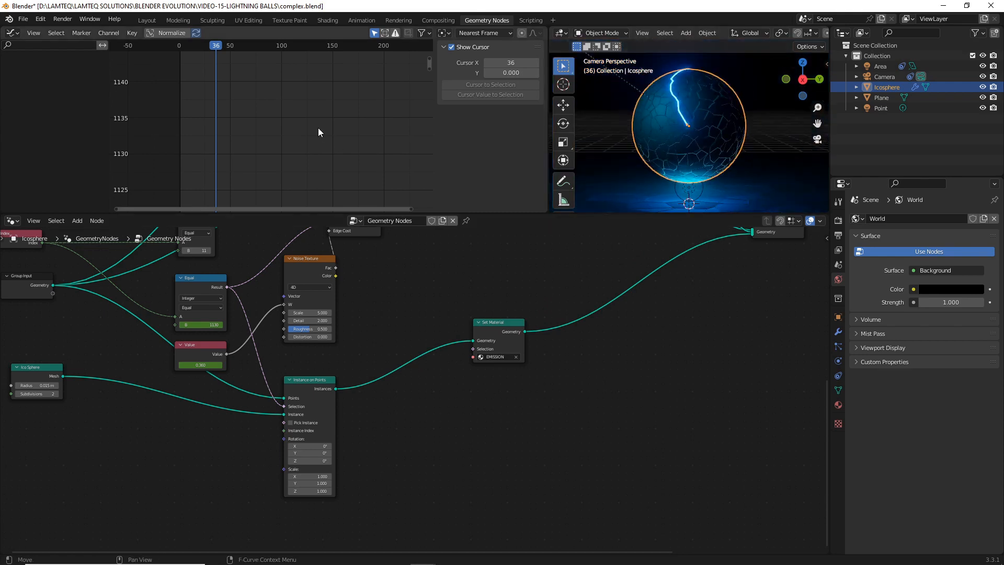
Scrub the animation to frame 170, deselect the sphere and inspect the arc's glowing tip up close.
{"action": "left_click_drag", "start_coordinate": [219, 49], "coordinate": [353, 67]}
{"action": "scroll", "coordinate": [701, 149], "scroll_direction": "down", "scroll_amount": 12}
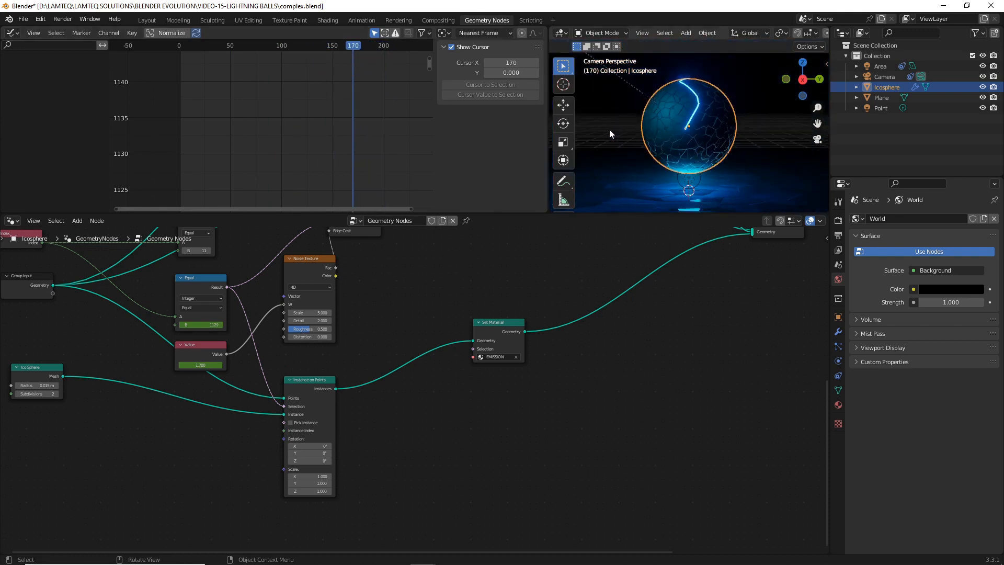
{"action": "left_click", "coordinate": [610, 131]}
{"action": "scroll", "coordinate": [690, 130], "scroll_direction": "up", "scroll_amount": 8}
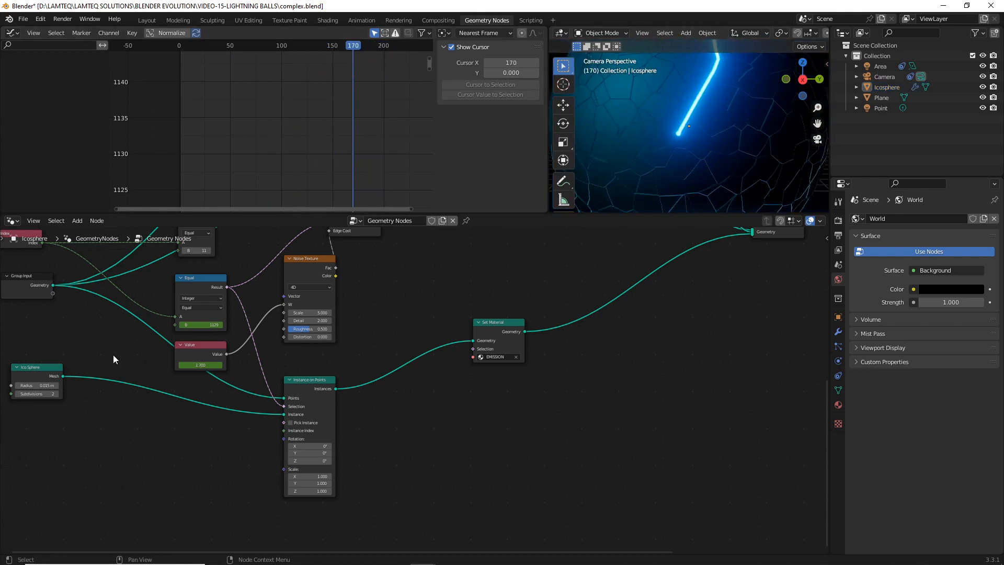
Set the Ico Sphere node's radius to 0.02 m and scrub back through the animation to check the whole arc.
{"action": "scroll", "coordinate": [76, 407], "scroll_direction": "up", "scroll_amount": 2}
{"action": "left_click", "coordinate": [21, 393]}
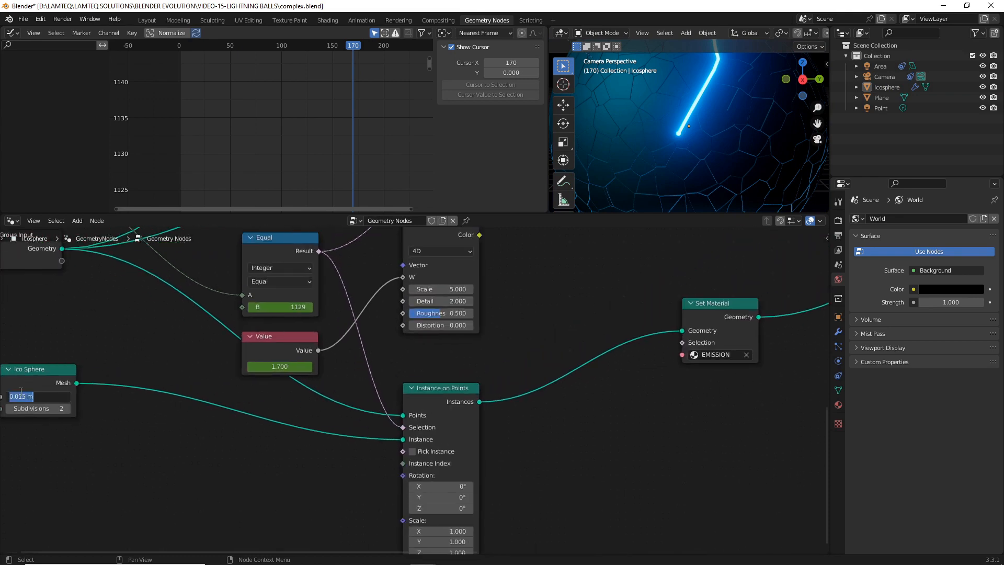
{"action": "type", "text": "0.02"}
{"action": "key", "text": "Return"}
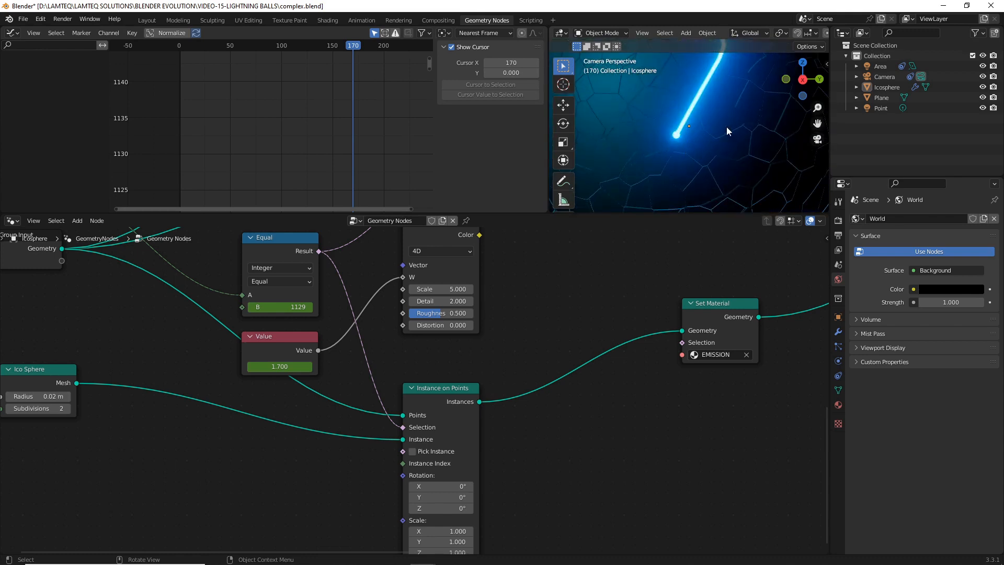
{"action": "scroll", "coordinate": [727, 127], "scroll_direction": "down", "scroll_amount": 5}
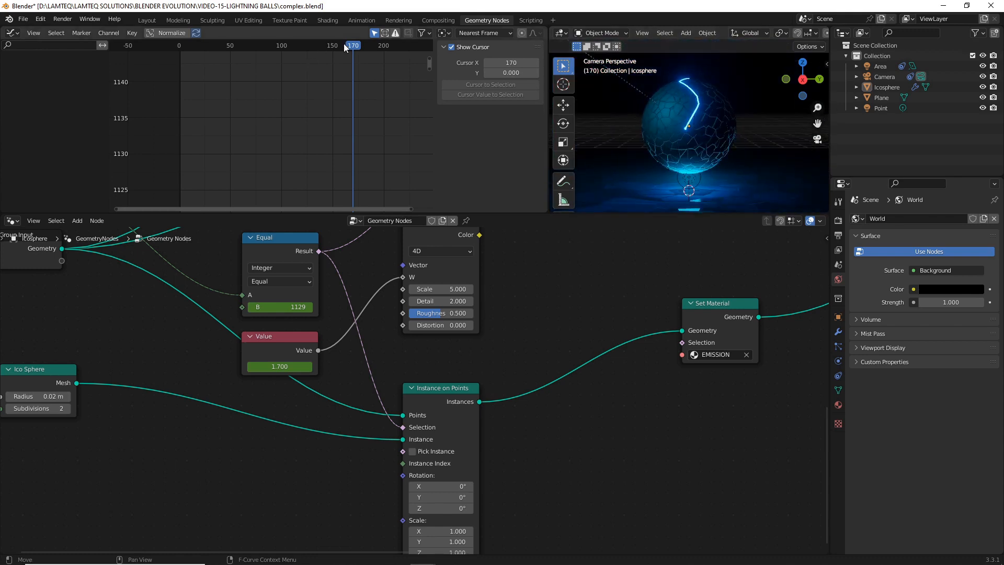
{"action": "left_click_drag", "start_coordinate": [343, 43], "coordinate": [292, 56]}
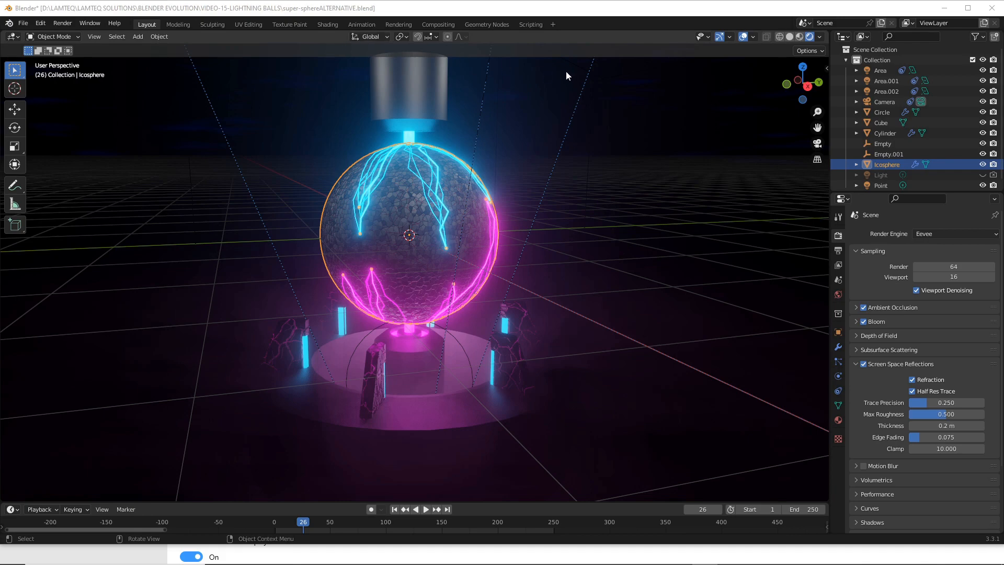
In super-sphereALTERNATIVE.blend, show the Icosphere's geometry node tree and enlarge the node editor to view the entire tree.
{"action": "left_click", "coordinate": [498, 23]}
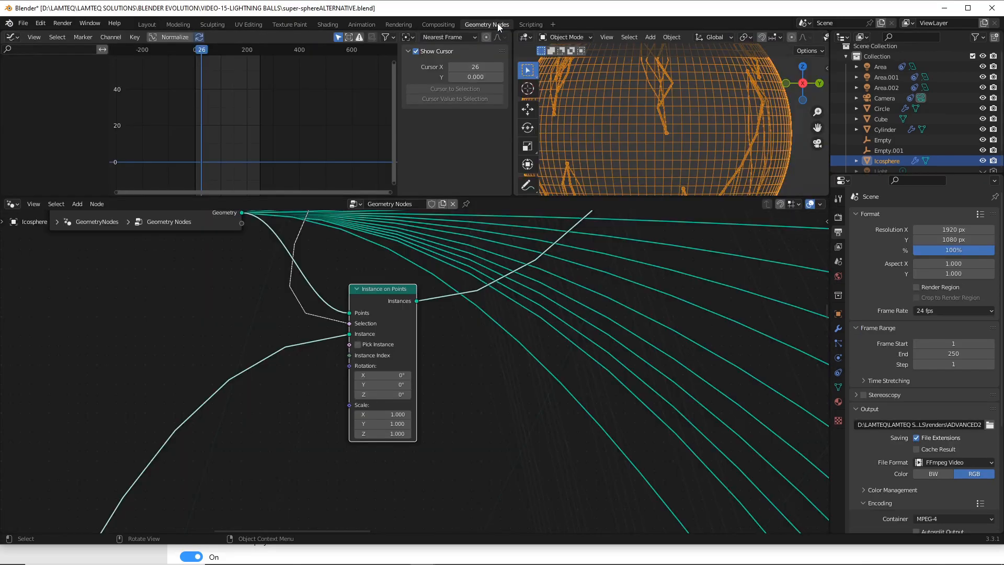
{"action": "scroll", "coordinate": [500, 345], "scroll_direction": "down", "scroll_amount": 3}
{"action": "scroll", "coordinate": [500, 344], "scroll_direction": "down", "scroll_amount": 2}
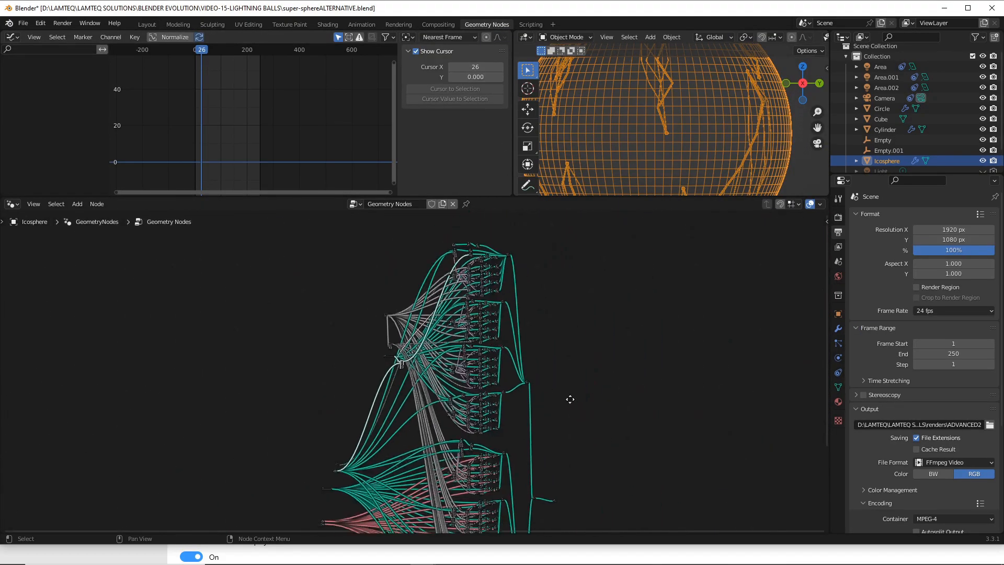
{"action": "left_click_drag", "start_coordinate": [502, 196], "coordinate": [493, 86]}
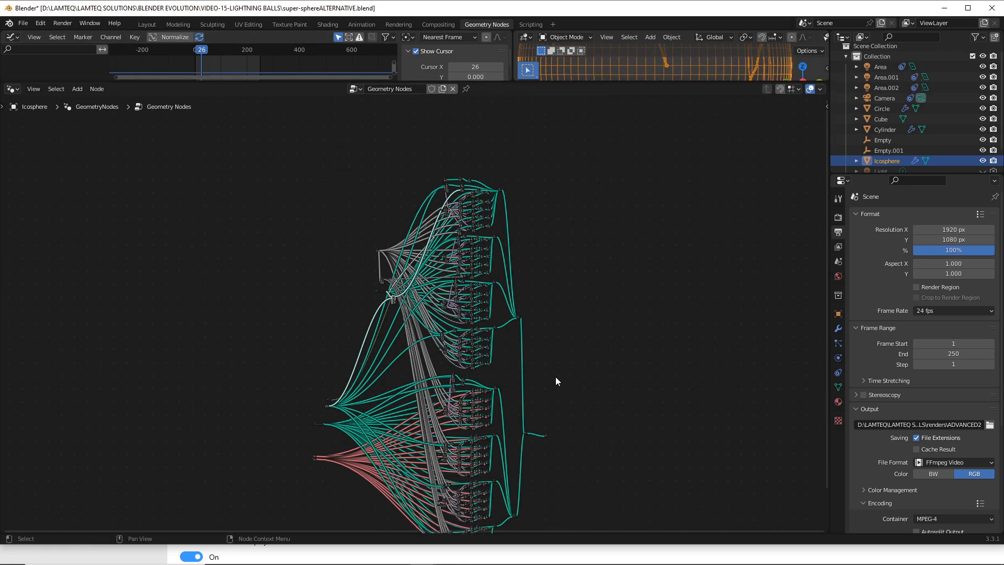
{"action": "middle_click_drag", "start_coordinate": [556, 382], "coordinate": [495, 333]}
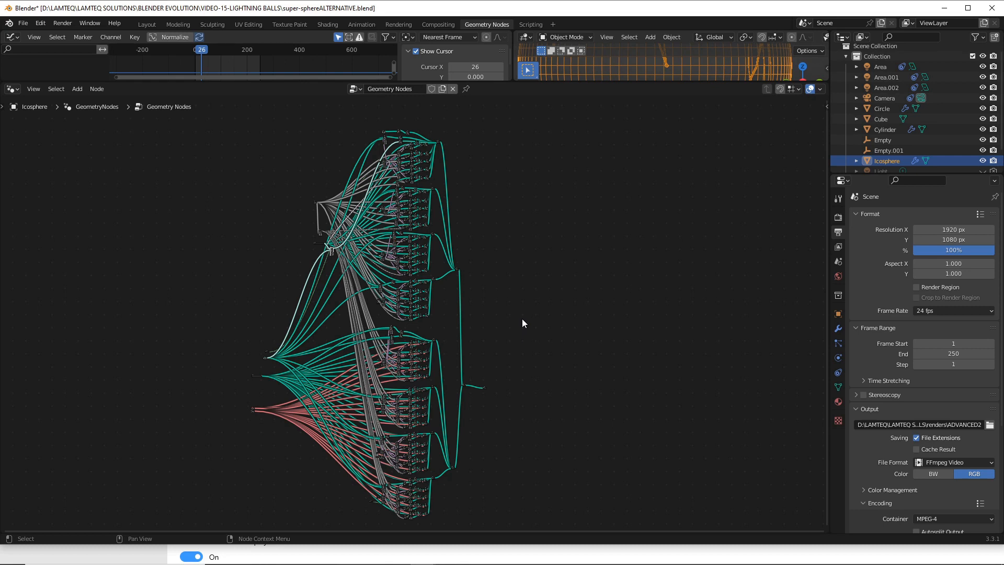
Examine the shared Noise Texture, Group Input and Instance on Points nodes, and the repeated path branches feeding the Join Geometry nodes.
{"action": "scroll", "coordinate": [405, 161], "scroll_direction": "up", "scroll_amount": 6}
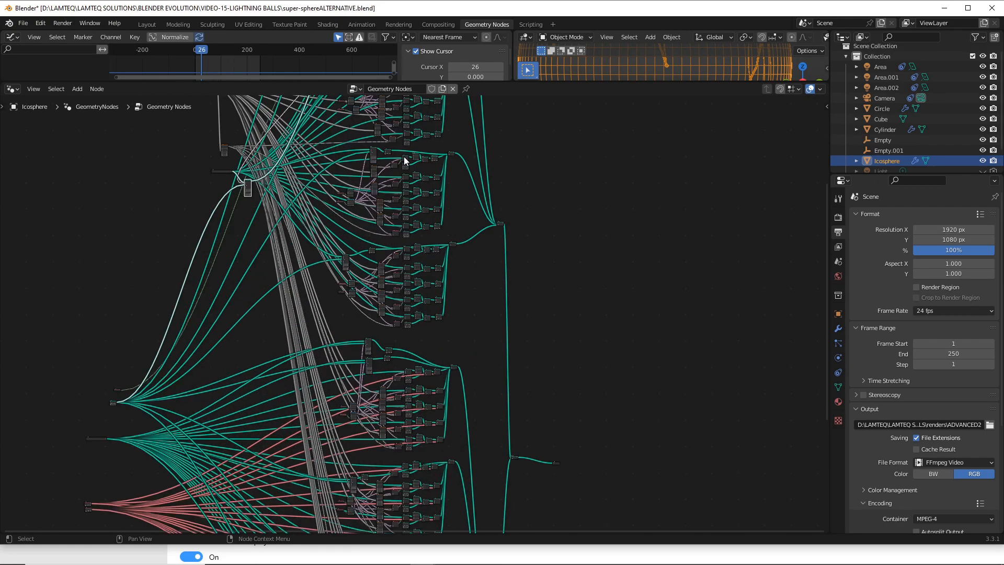
{"action": "scroll", "coordinate": [395, 350], "scroll_direction": "up", "scroll_amount": 4}
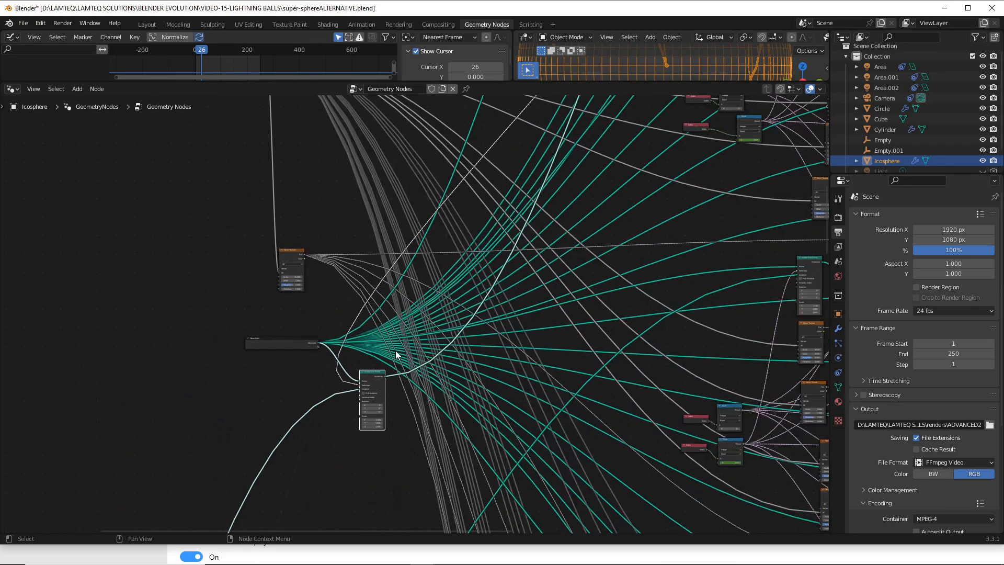
{"action": "scroll", "coordinate": [358, 443], "scroll_direction": "up", "scroll_amount": 2}
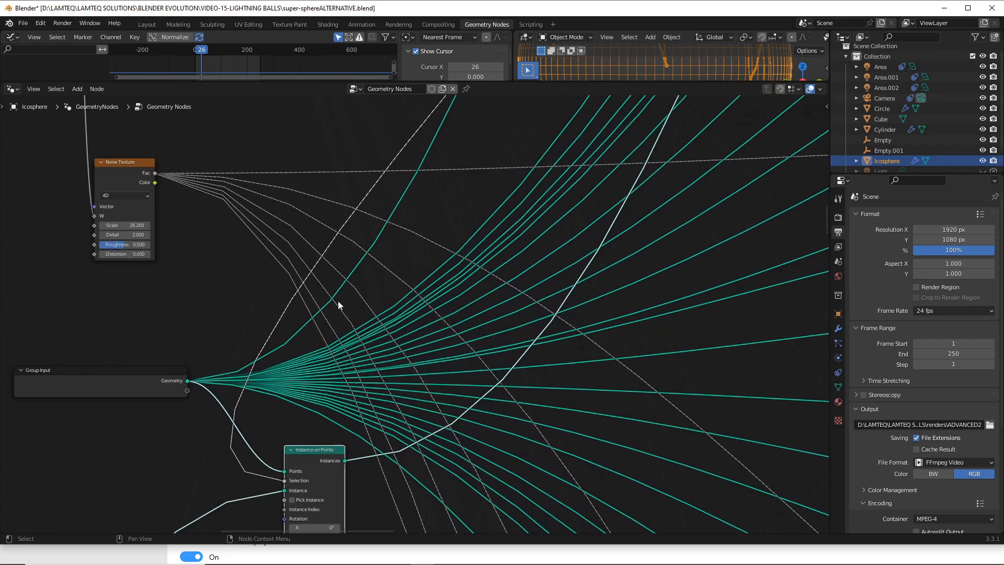
{"action": "scroll", "coordinate": [413, 314], "scroll_direction": "down", "scroll_amount": 8}
{"action": "middle_click_drag", "start_coordinate": [664, 340], "coordinate": [505, 531]}
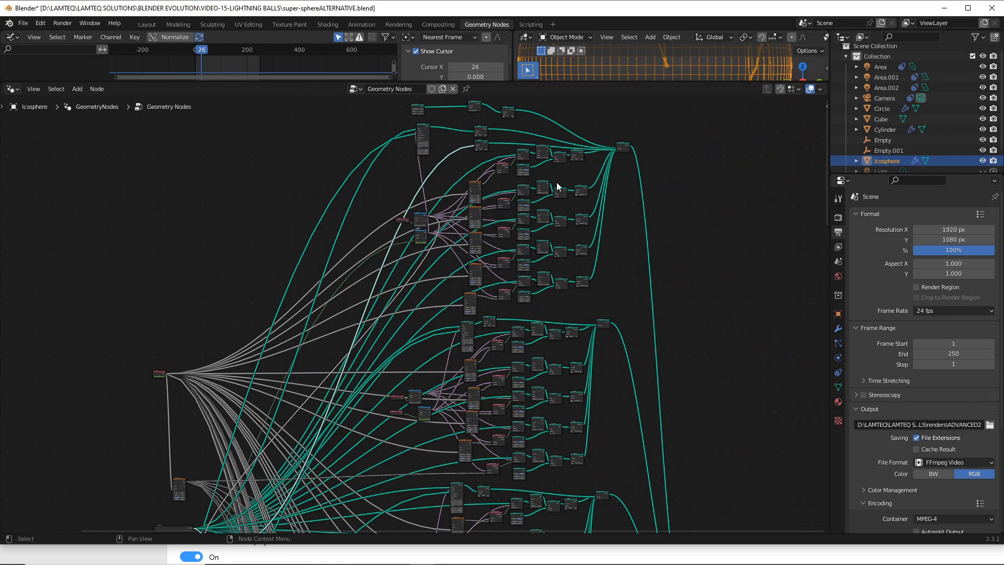
{"action": "scroll", "coordinate": [513, 222], "scroll_direction": "up", "scroll_amount": 6}
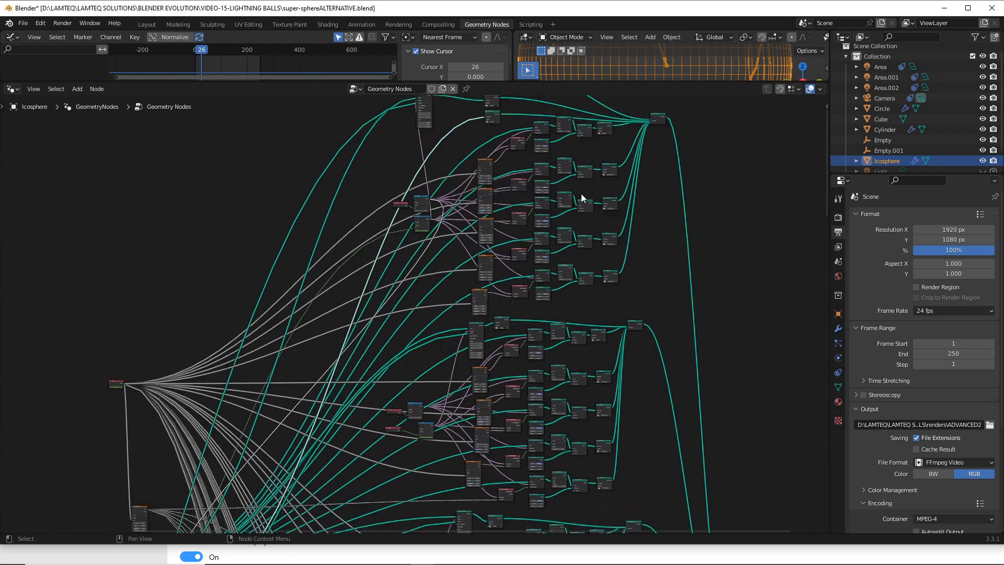
{"action": "scroll", "coordinate": [613, 259], "scroll_direction": "down", "scroll_amount": 3}
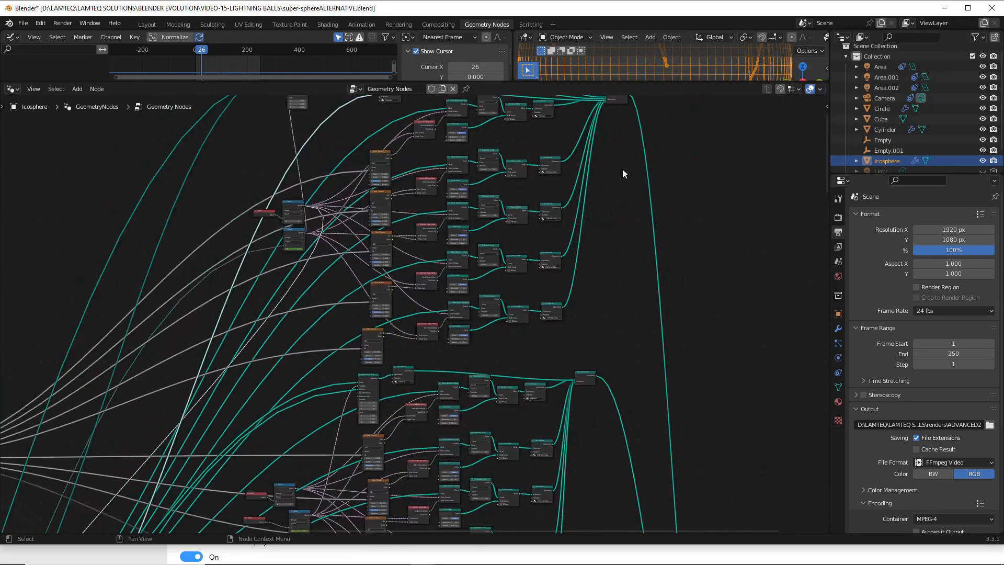
Enlarge the 3D viewport and switch it to Rendered shading to view the cyan and magenta arcs on the whole sphere.
{"action": "left_click_drag", "start_coordinate": [653, 79], "coordinate": [658, 401]}
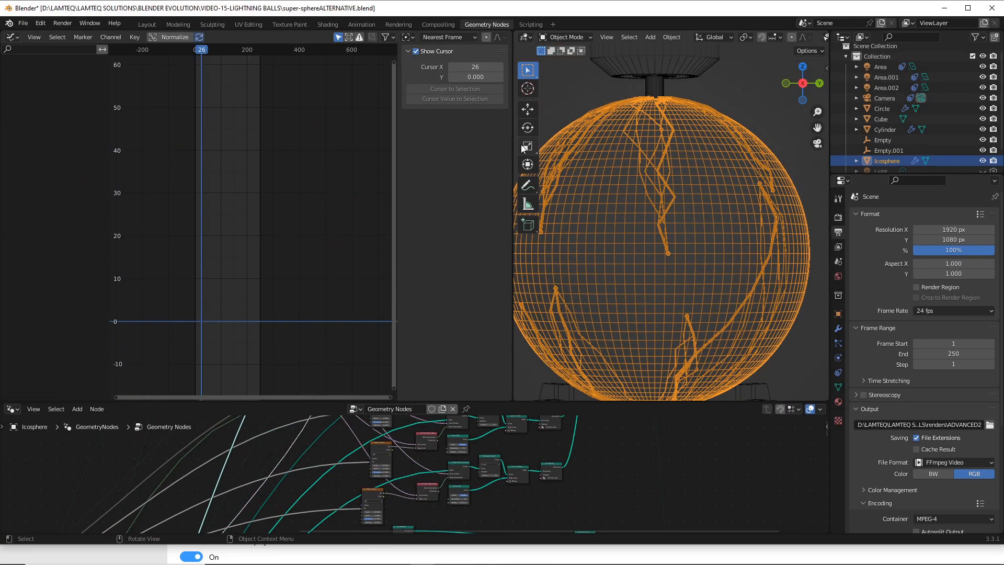
{"action": "left_click_drag", "start_coordinate": [513, 147], "coordinate": [230, 147]}
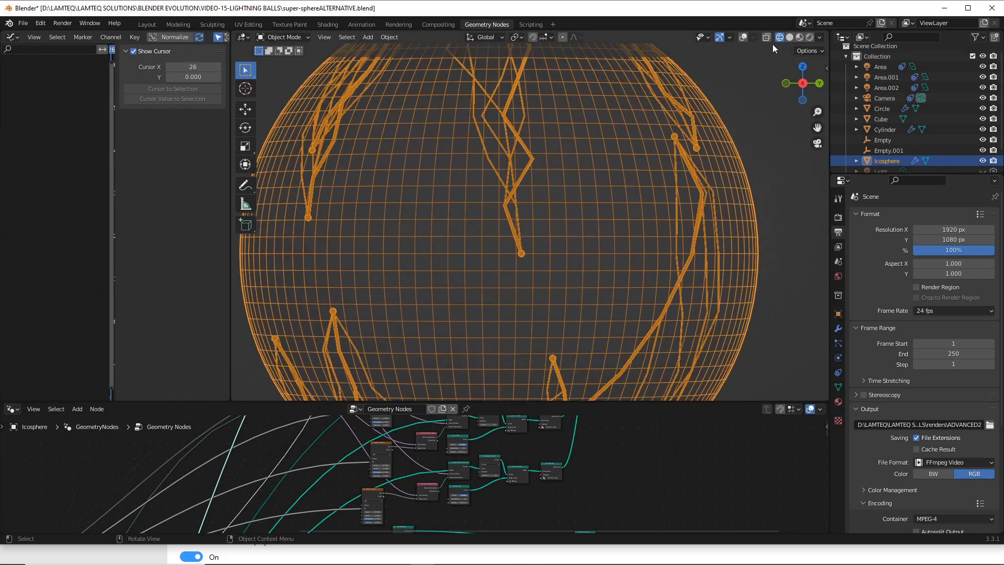
{"action": "left_click", "coordinate": [809, 37]}
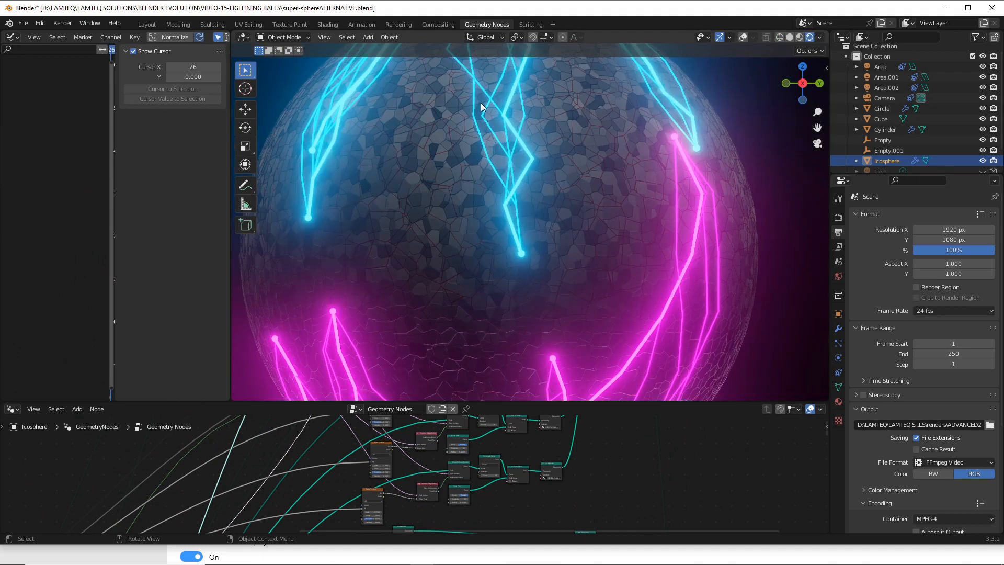
{"action": "scroll", "coordinate": [467, 472], "scroll_direction": "down", "scroll_amount": 2}
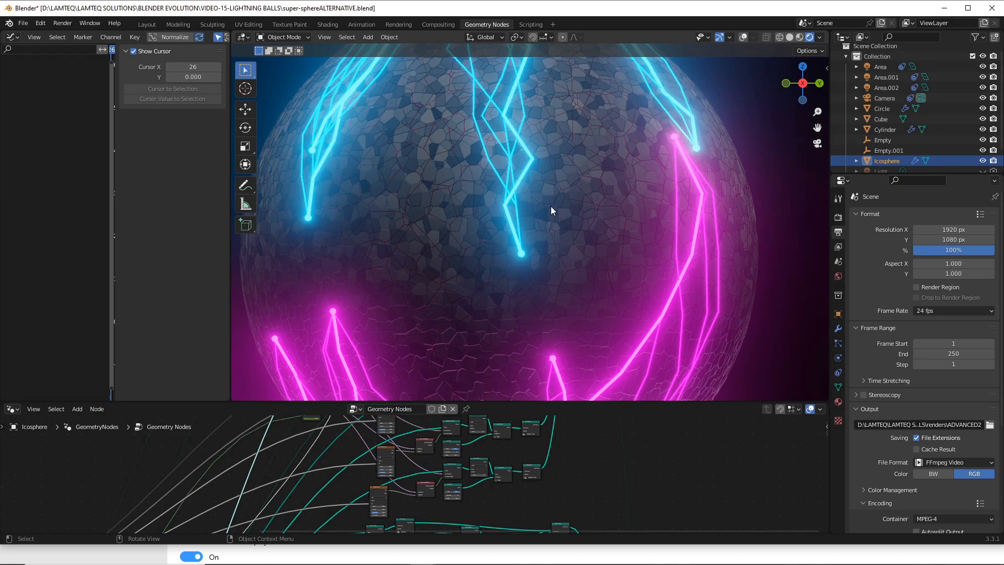
{"action": "scroll", "coordinate": [551, 206], "scroll_direction": "down", "scroll_amount": 6}
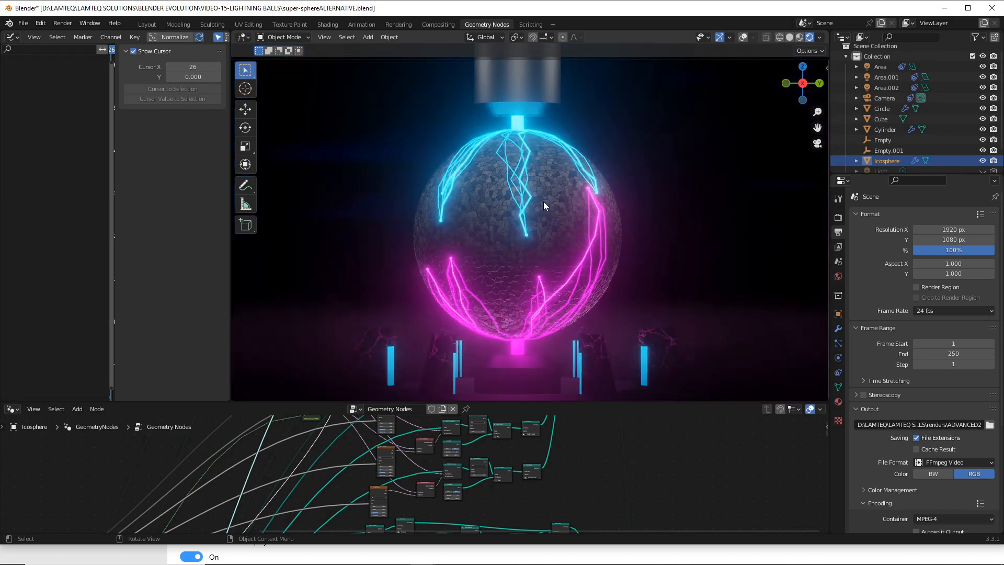